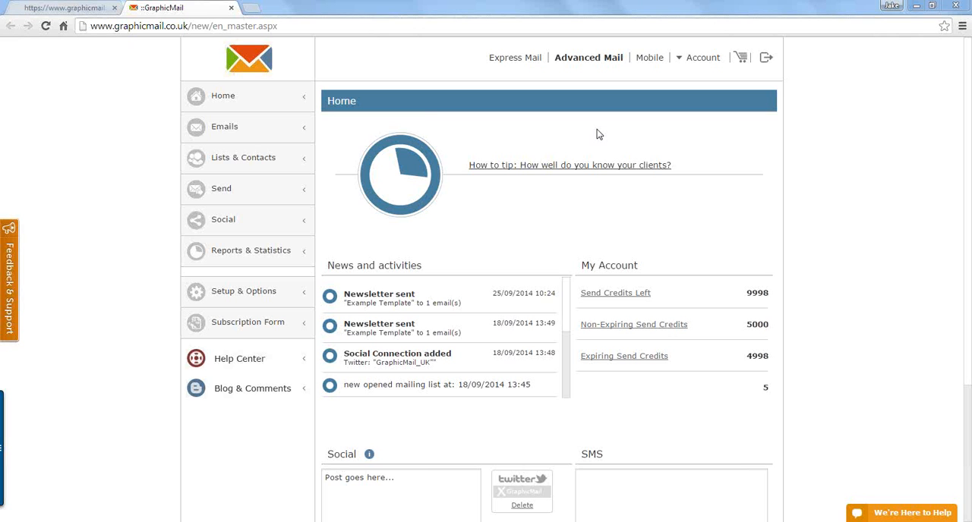
# Step: Open the email template library and filter the templates by the Middle Two Column layout
pyautogui.click(246, 134)
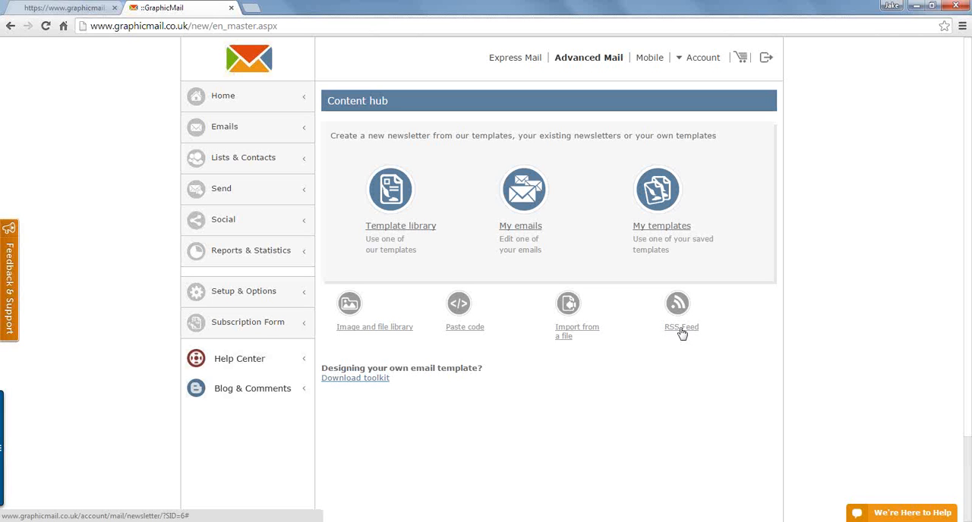
pyautogui.click(402, 226)
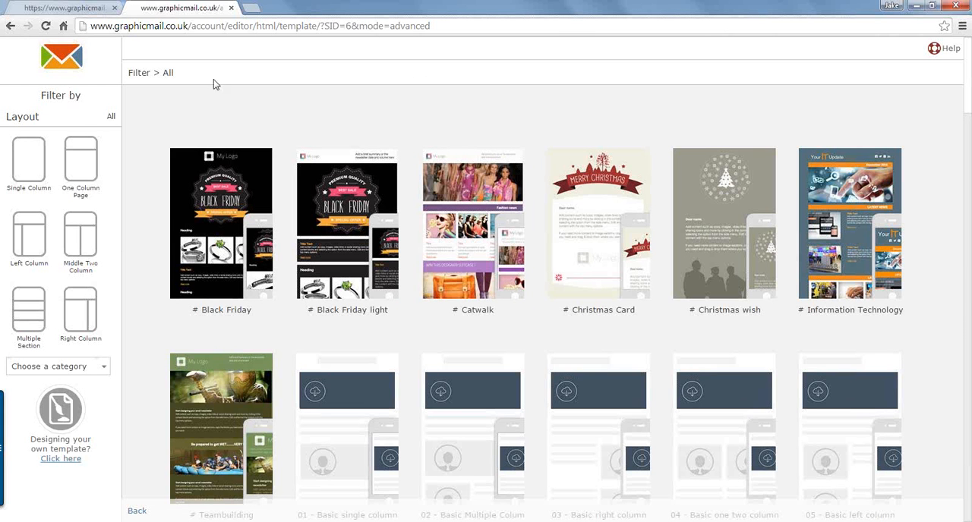
pyautogui.moveTo(41, 95); pyautogui.dragTo(82, 96)
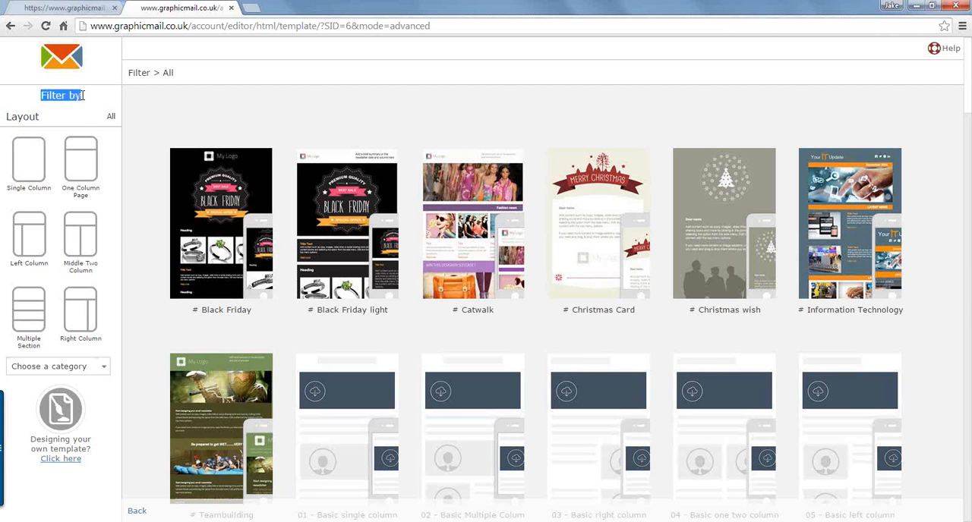
pyautogui.click(82, 100)
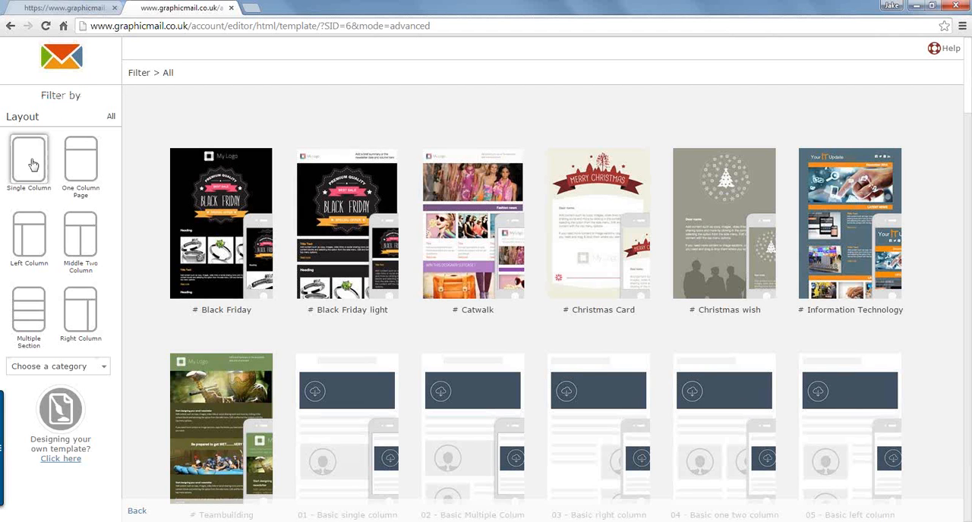
pyautogui.click(80, 247)
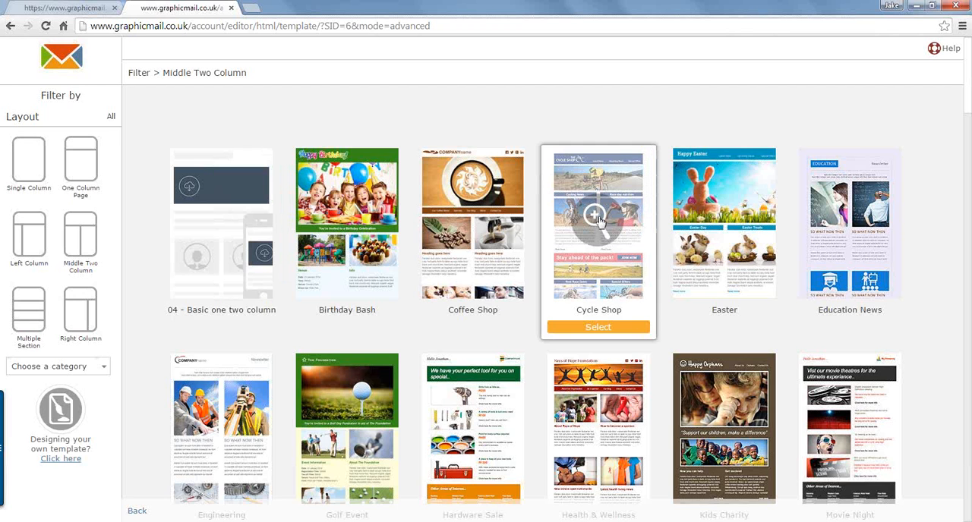
# Step: Preview the full Cycle Shop template, select it for editing and close the unneeded browser tab
pyautogui.click(598, 219)
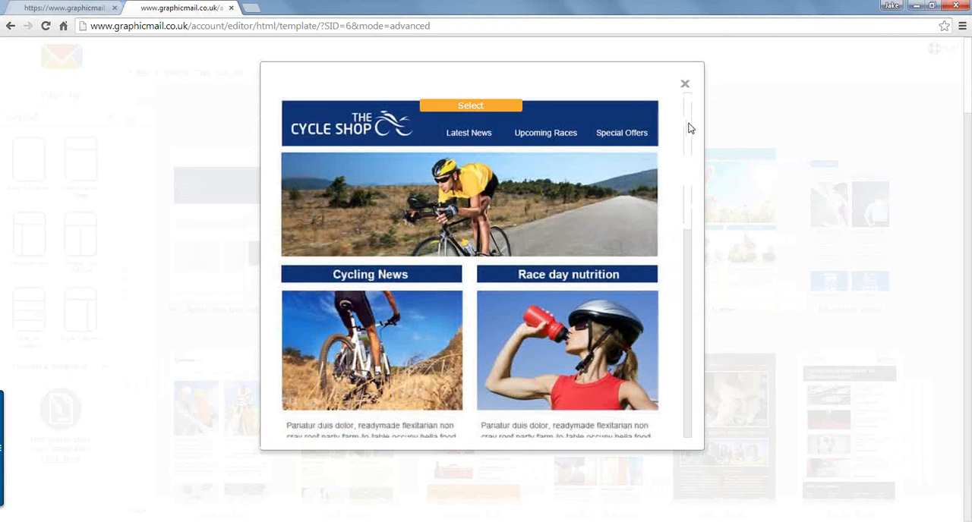
pyautogui.scroll(-1, 691, 145)
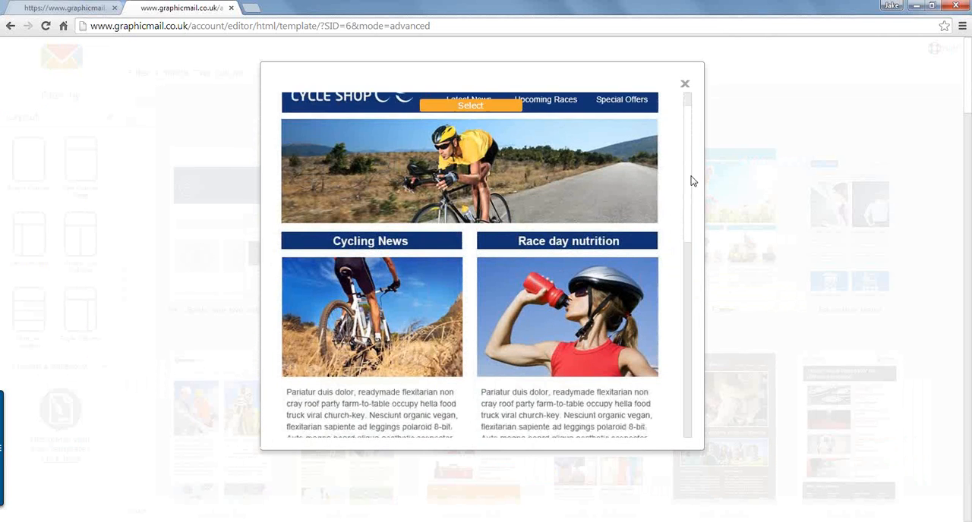
pyautogui.scroll(-5, 691, 181)
pyautogui.moveTo(689, 220); pyautogui.dragTo(685, 325)
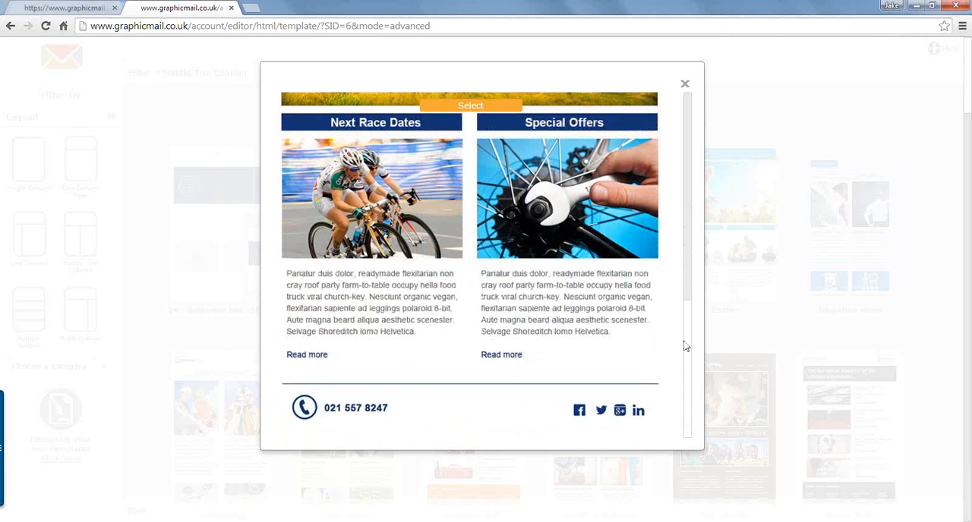
pyautogui.scroll(1, 685, 319)
pyautogui.moveTo(690, 245); pyautogui.dragTo(686, 104)
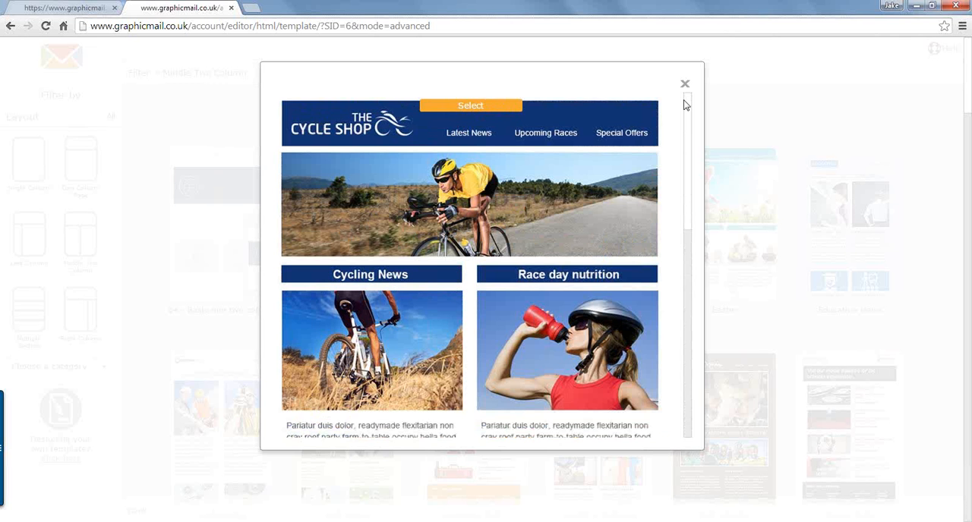
pyautogui.click(475, 110)
pyautogui.doubleClick(476, 111)
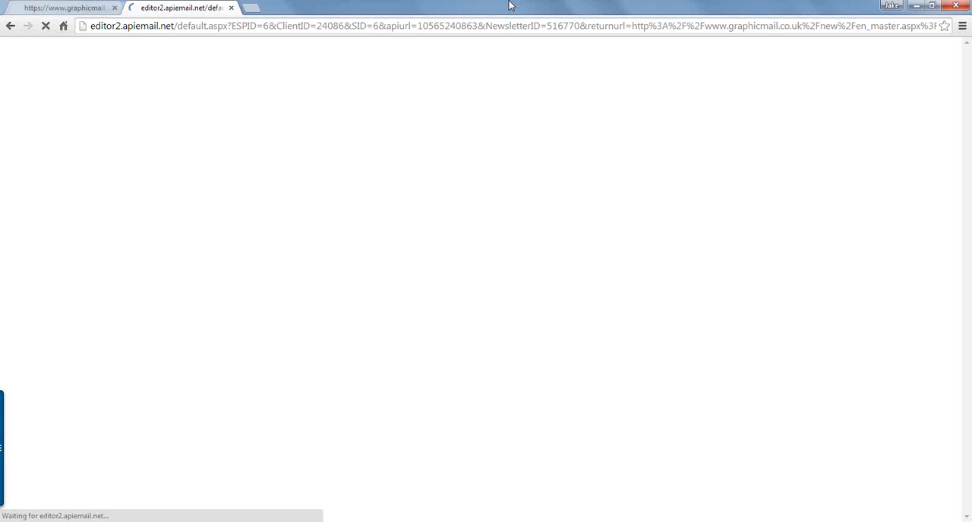
pyautogui.click(115, 9)
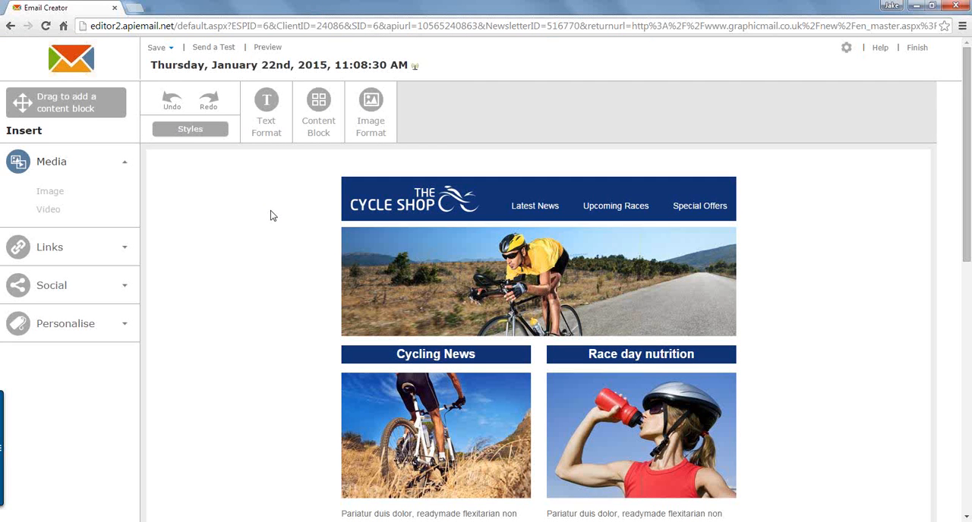
# Step: Duplicate the Cycling News heading block directly below itself
pyautogui.moveTo(387, 197)
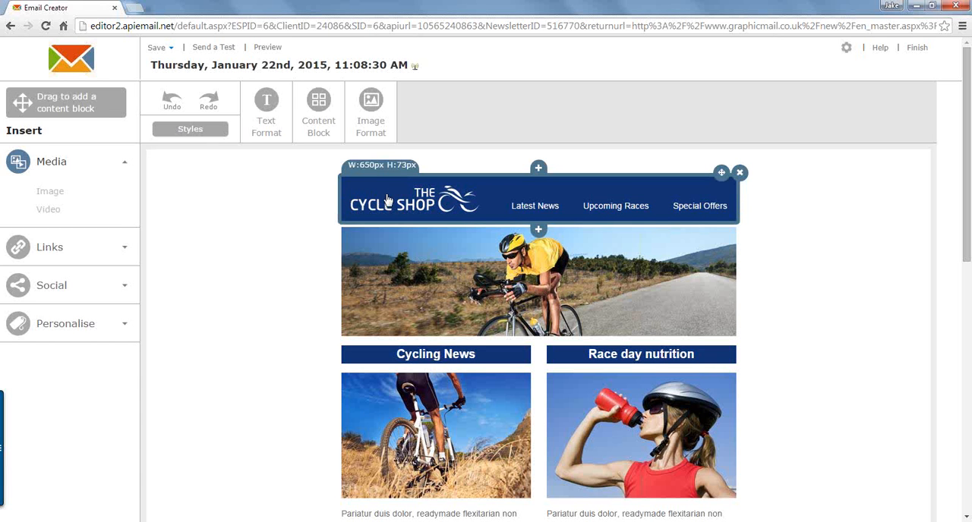
pyautogui.moveTo(419, 272)
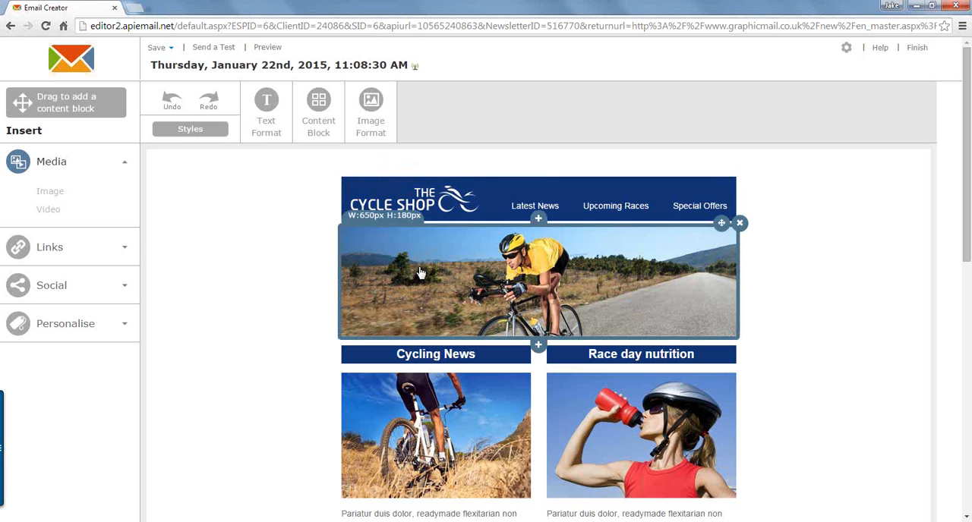
pyautogui.moveTo(438, 358)
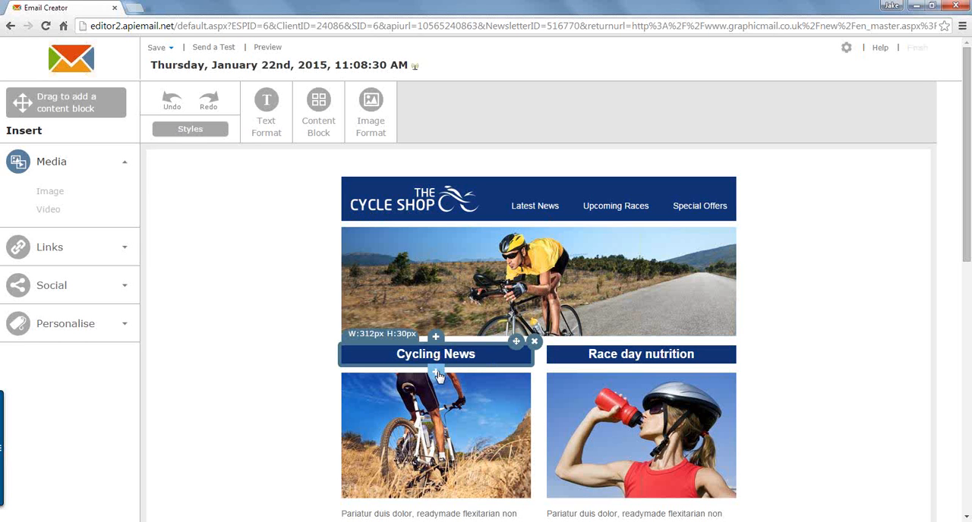
pyautogui.click(439, 376)
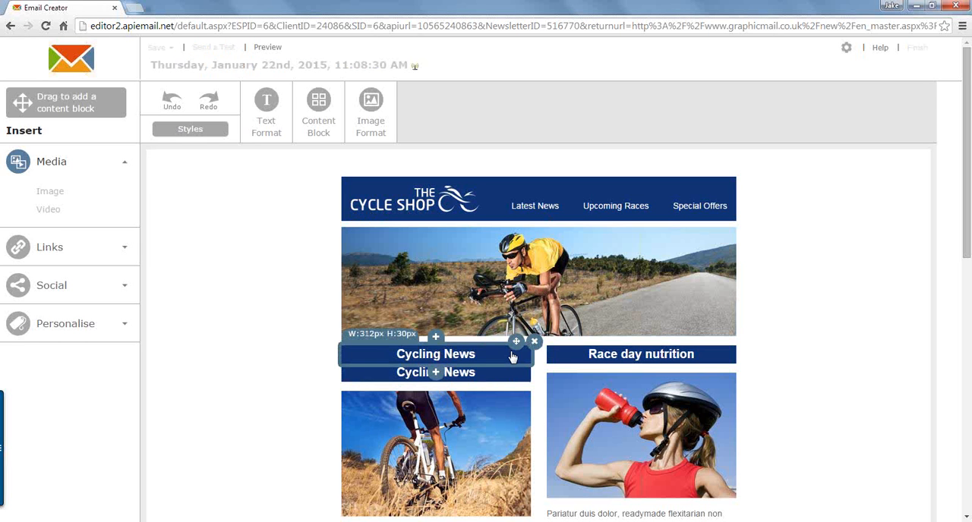
# Step: Remove the duplicate Cycling News heading block from the email
pyautogui.scroll(-2, 511, 357)
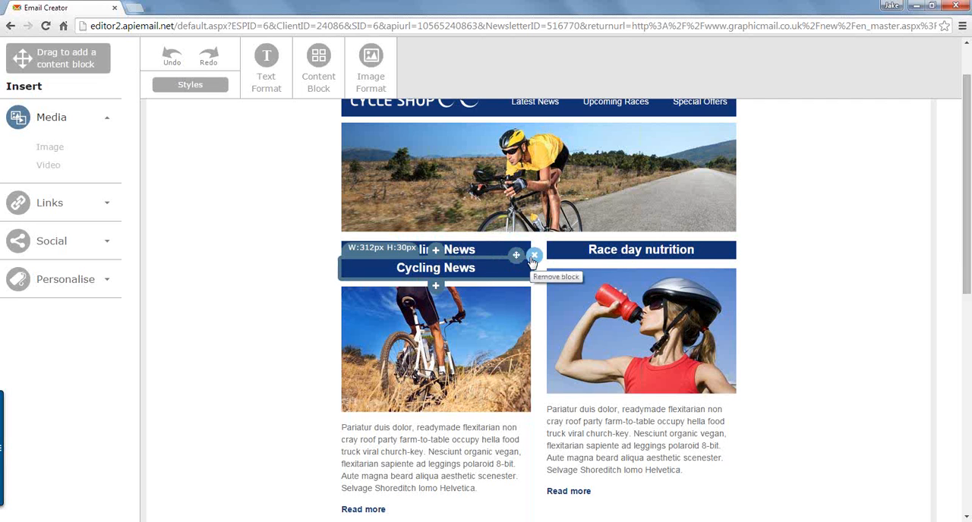
pyautogui.click(532, 258)
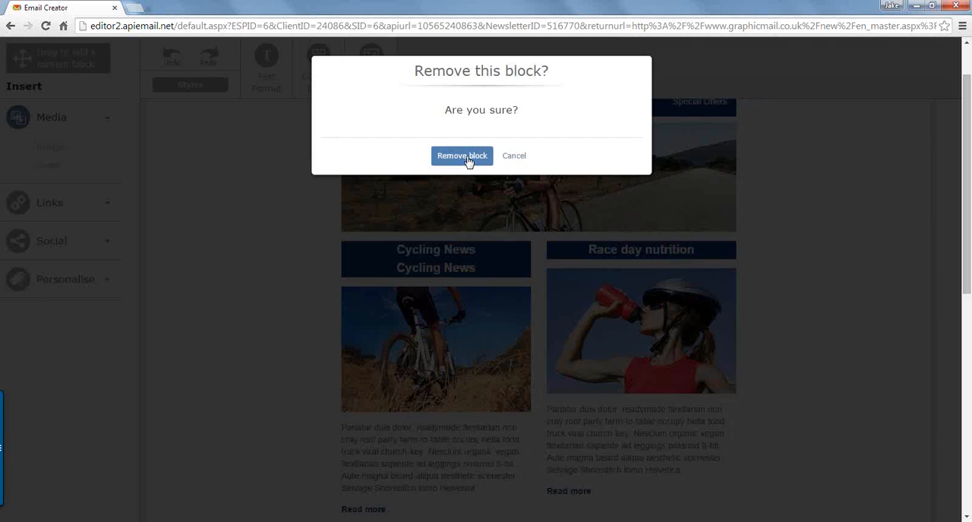
pyautogui.click(463, 156)
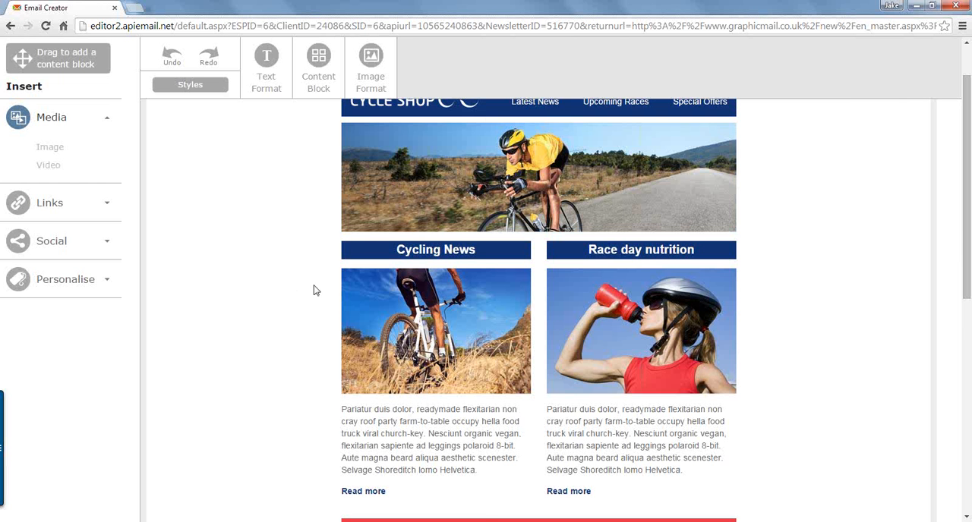
# Step: Duplicate the article blocks under Next Race Dates and Special Offers, placing each copy directly below its original
pyautogui.scroll(-2, 315, 287)
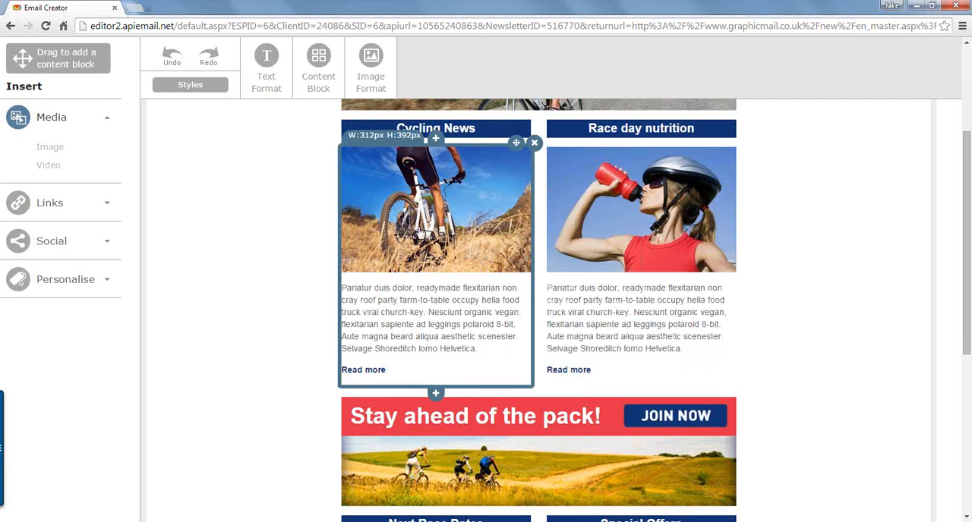
pyautogui.scroll(-3, 422, 231)
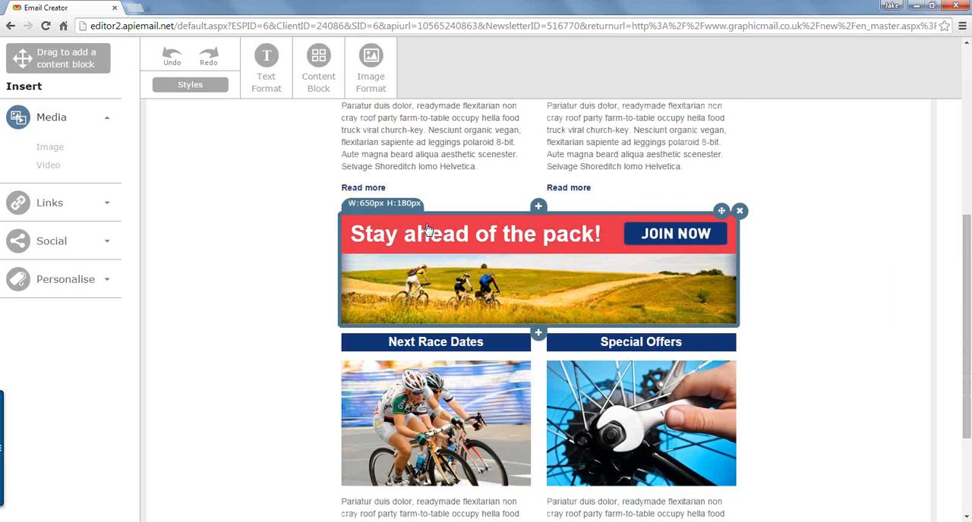
pyautogui.scroll(-3, 426, 230)
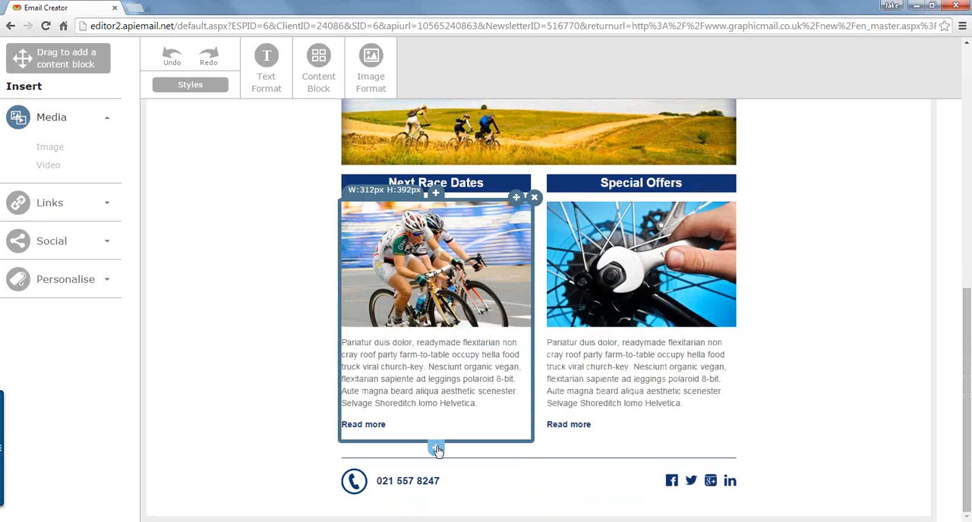
pyautogui.click(437, 450)
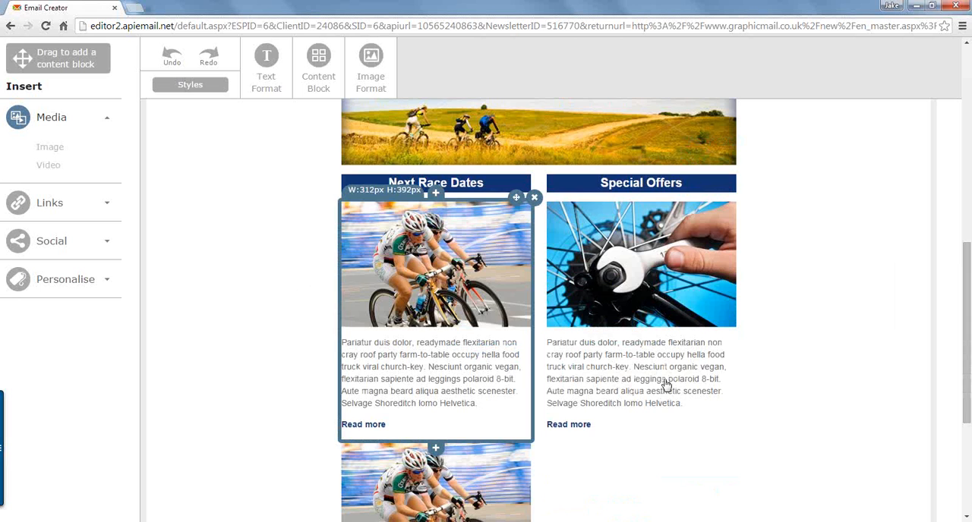
pyautogui.scroll(-2, 663, 357)
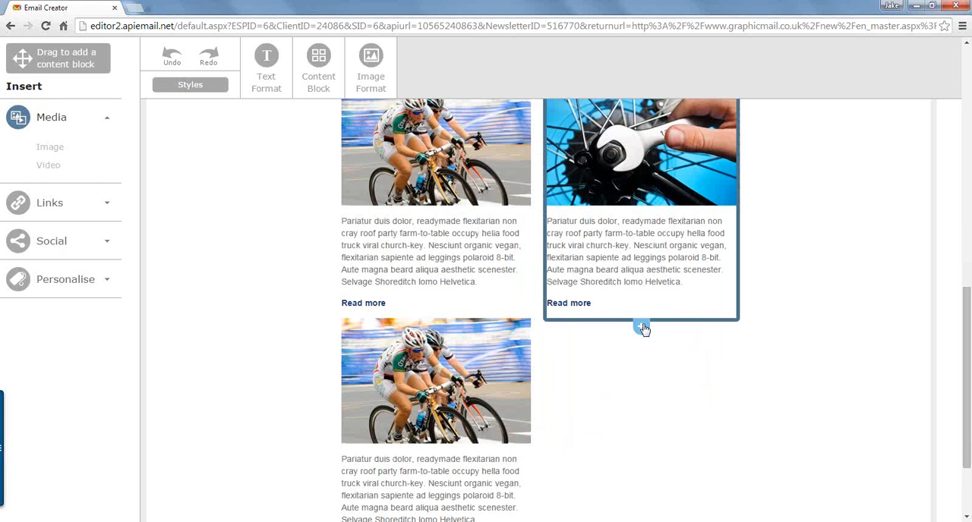
pyautogui.click(643, 330)
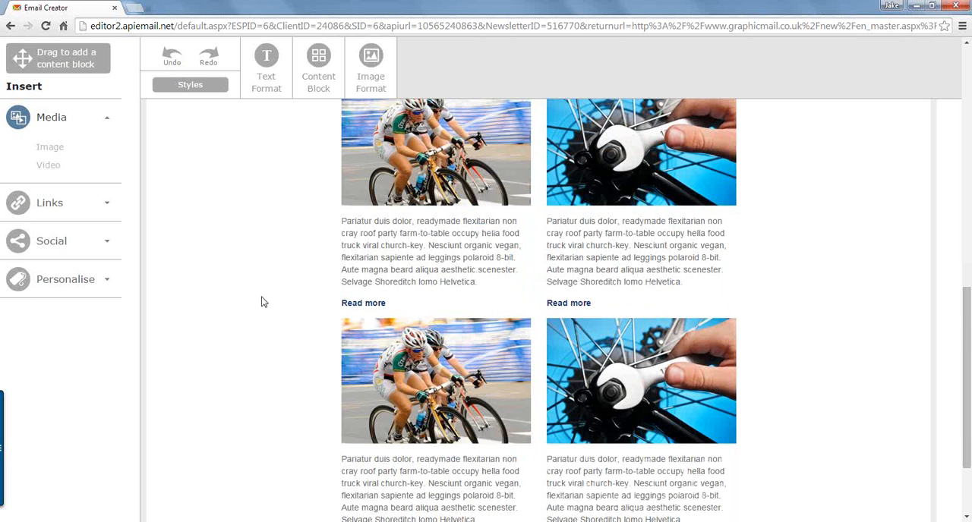
# Step: Select the Cycling News heading text and set its font to Comic Sans MS
pyautogui.scroll(-3, 261, 302)
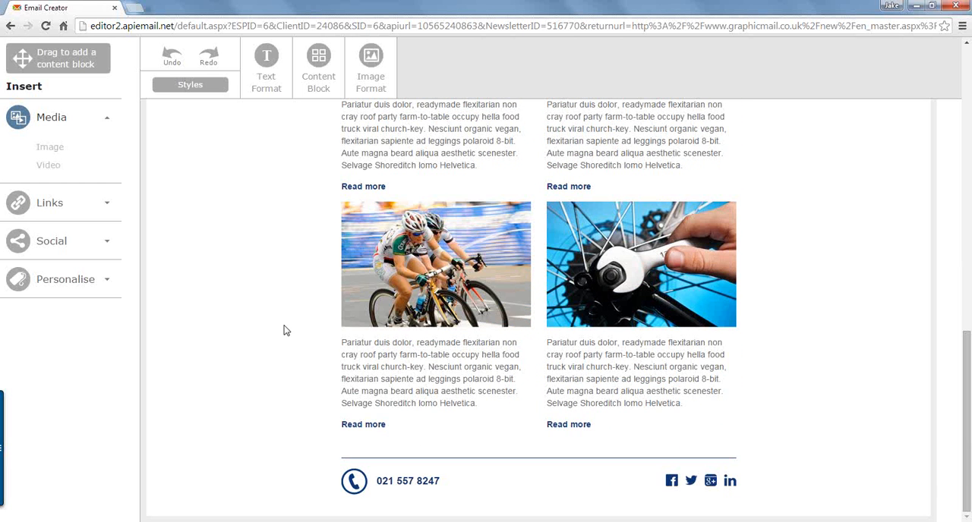
pyautogui.scroll(5, 285, 331)
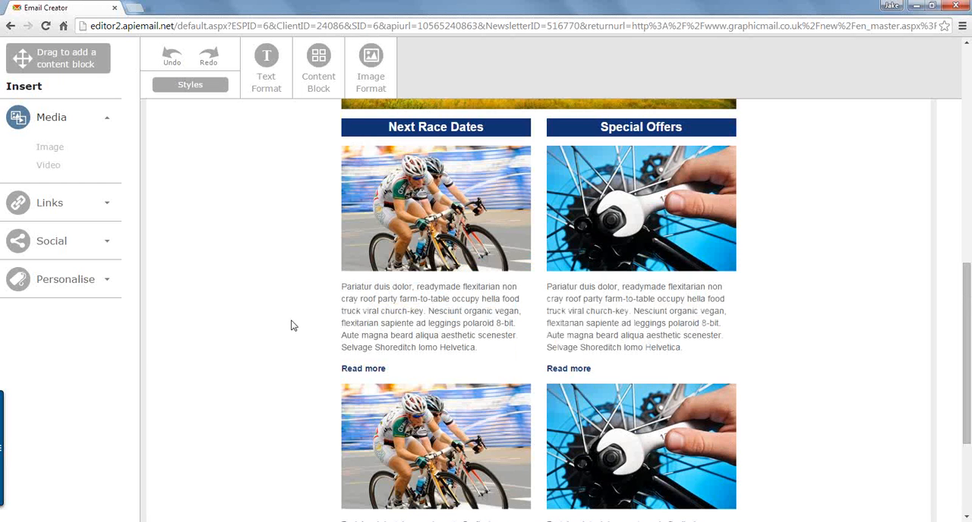
pyautogui.scroll(6, 297, 329)
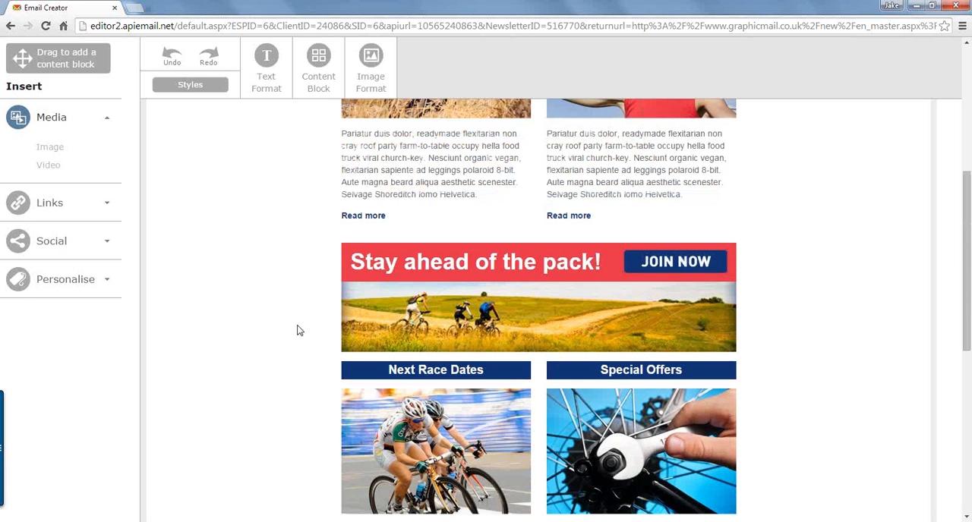
pyautogui.click(461, 278)
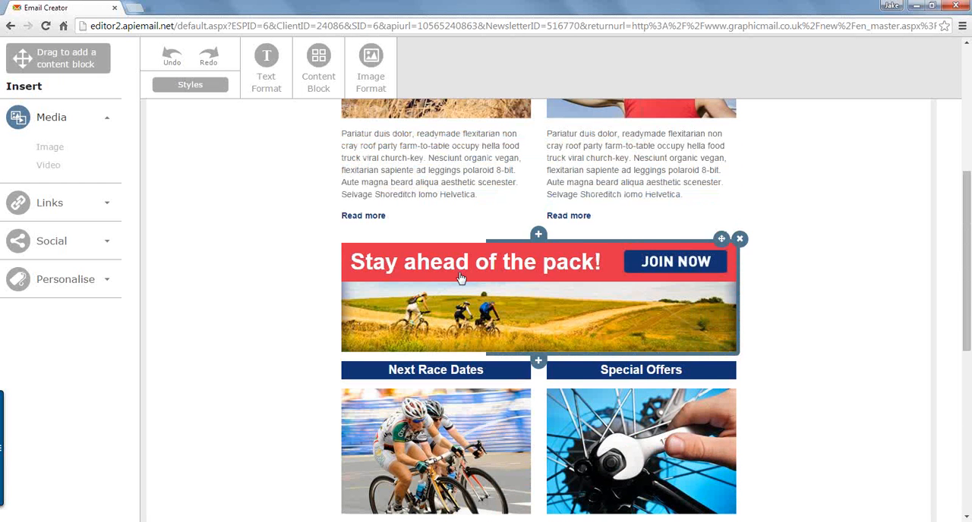
pyautogui.scroll(5, 460, 278)
pyautogui.click(468, 158)
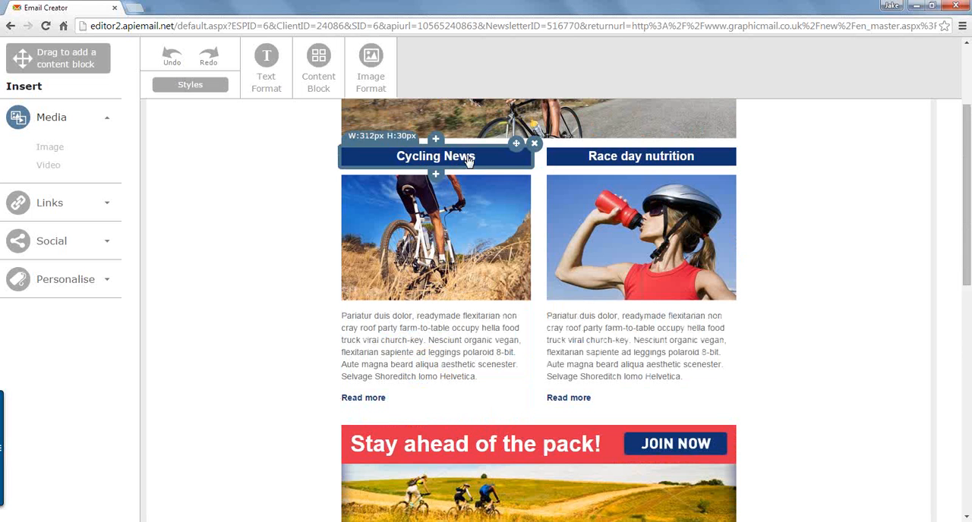
pyautogui.click(468, 158)
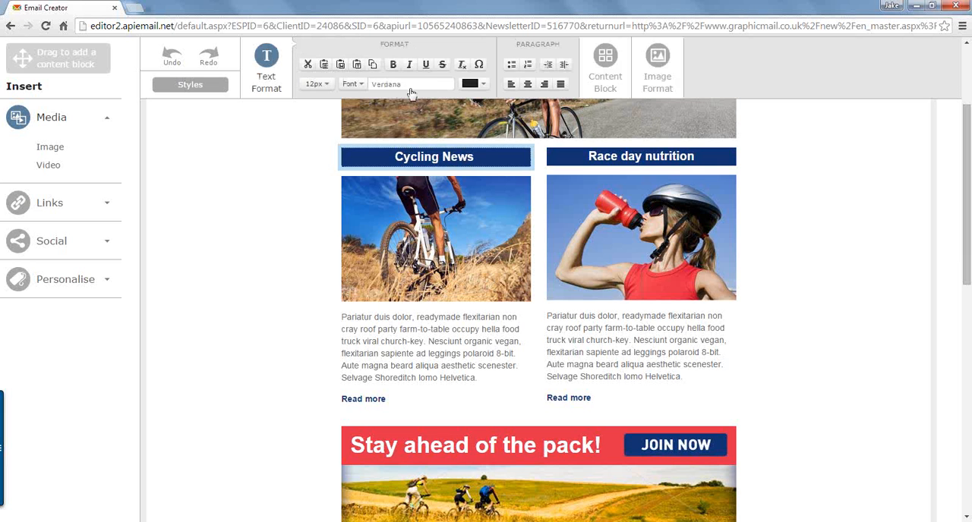
pyautogui.moveTo(474, 157); pyautogui.dragTo(417, 157)
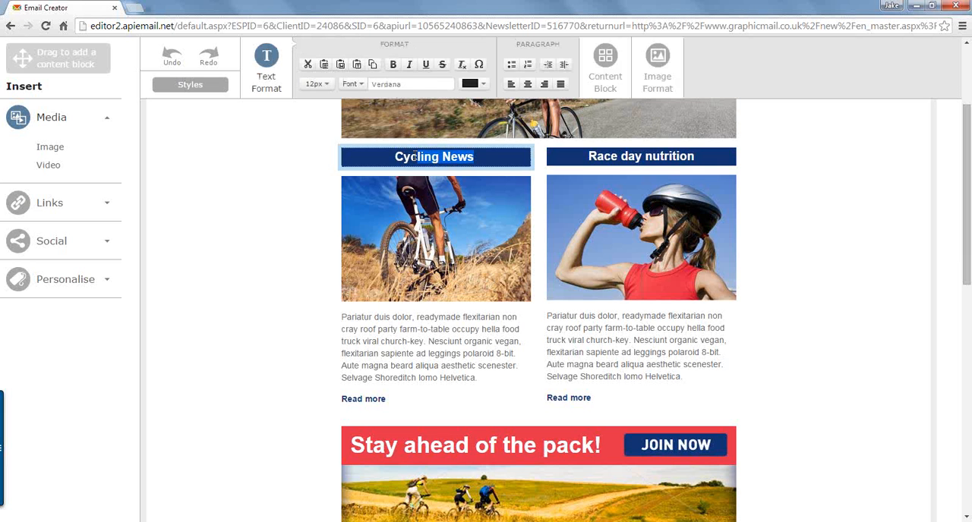
pyautogui.tripleClick(476, 157)
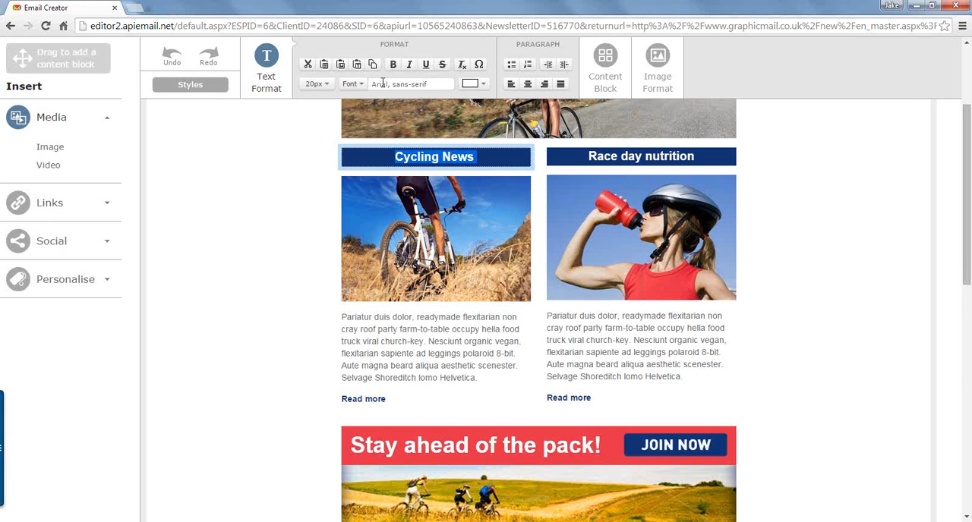
pyautogui.click(356, 87)
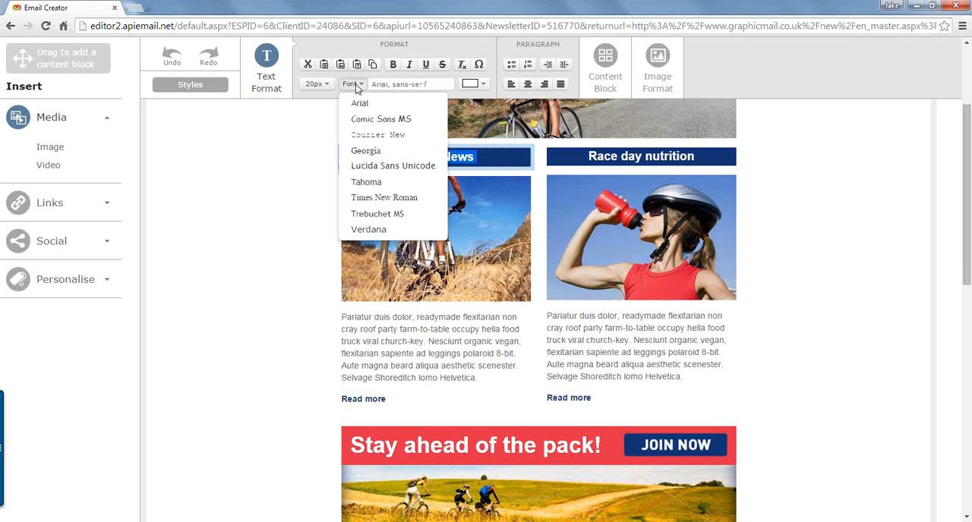
pyautogui.click(372, 121)
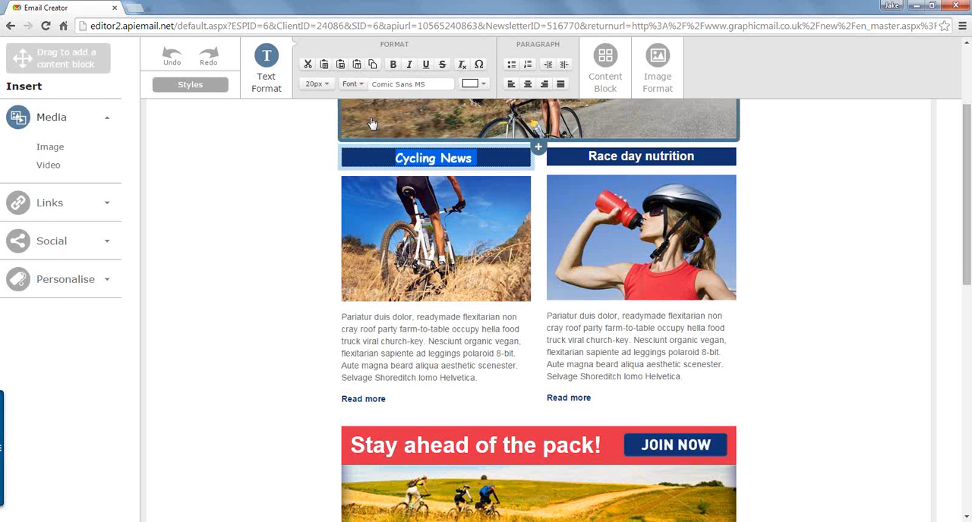
# Step: Set the font size of the Cycling News heading text to 24px
pyautogui.click(324, 85)
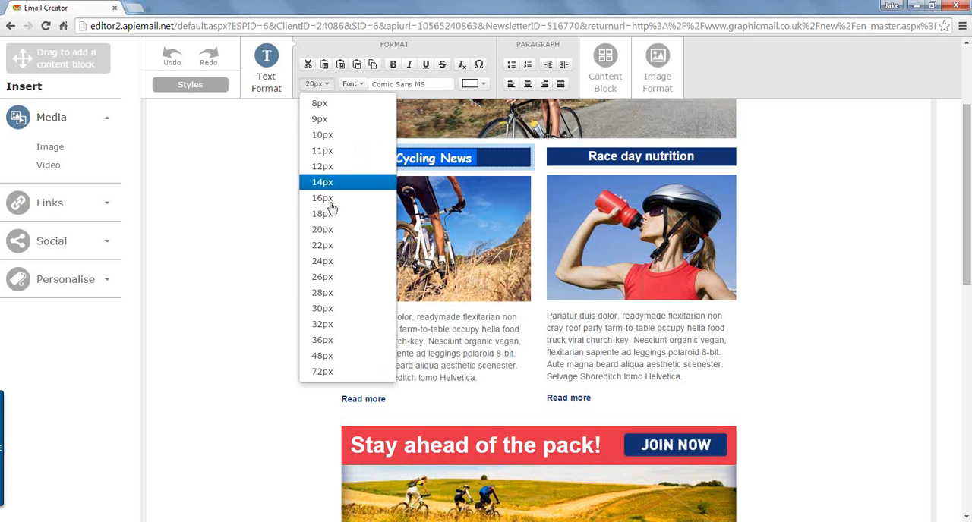
pyautogui.click(328, 264)
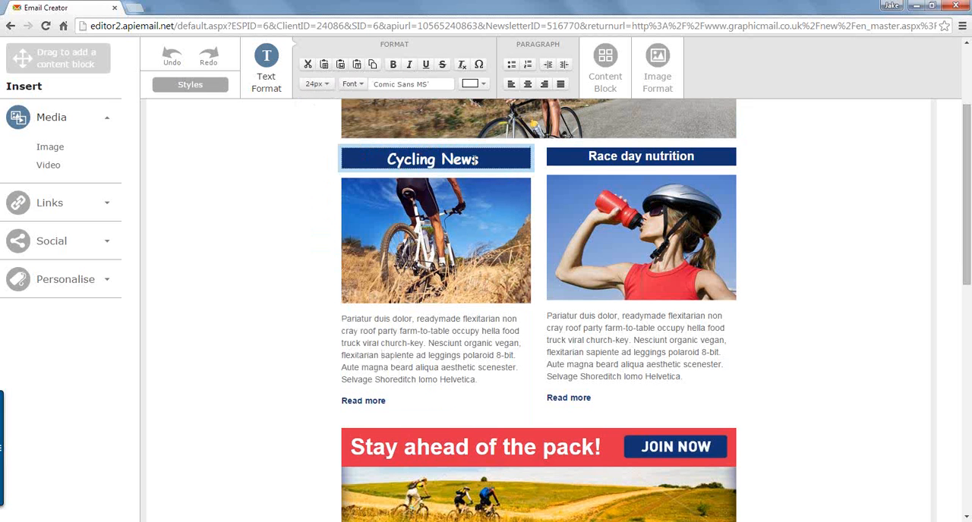
# Step: Examine the text colour palette with its hex and RGB fields and the special character set for the Cycling News heading
pyautogui.tripleClick(372, 158)
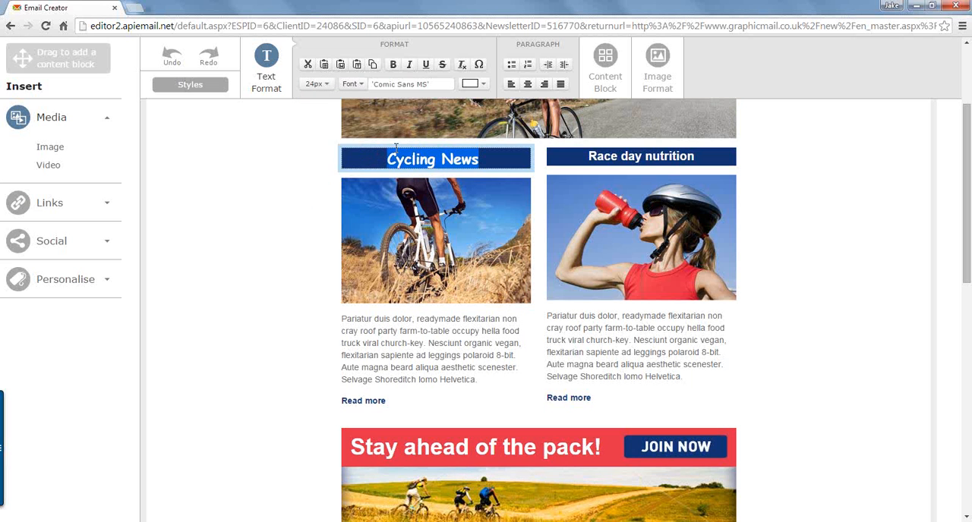
pyautogui.click(483, 85)
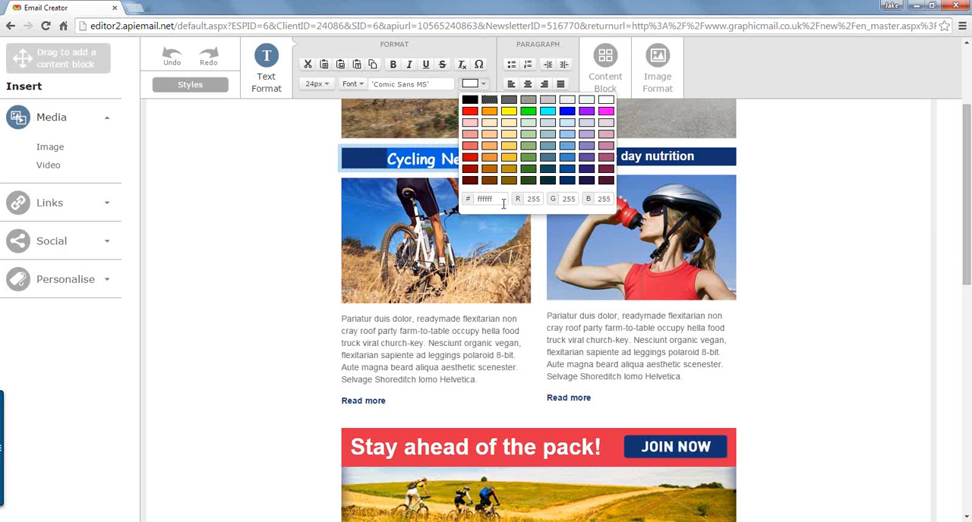
pyautogui.click(474, 200)
pyautogui.doubleClick(476, 198)
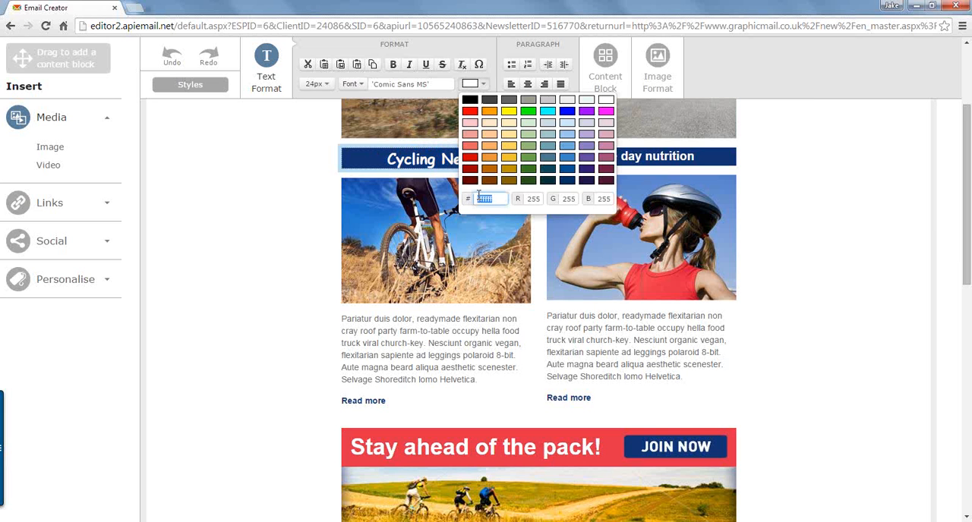
pyautogui.doubleClick(531, 199)
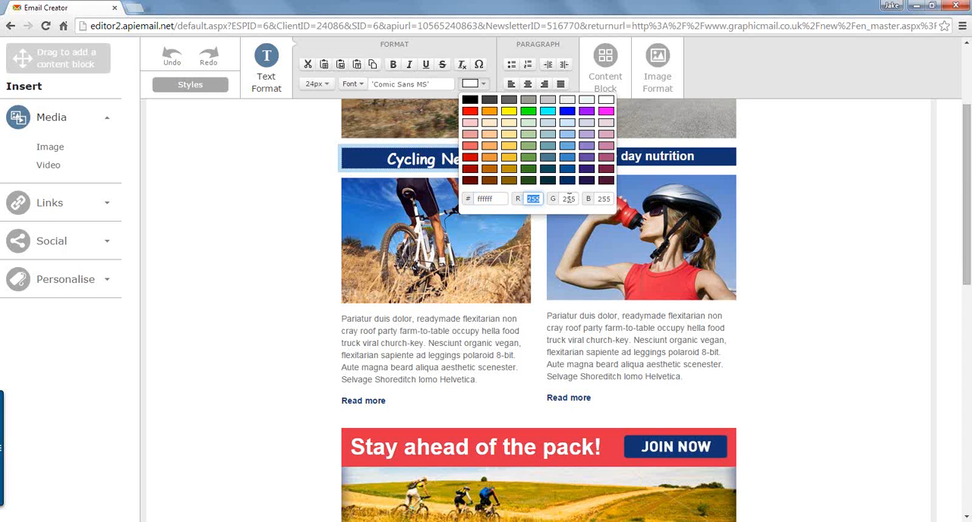
pyautogui.click(422, 160)
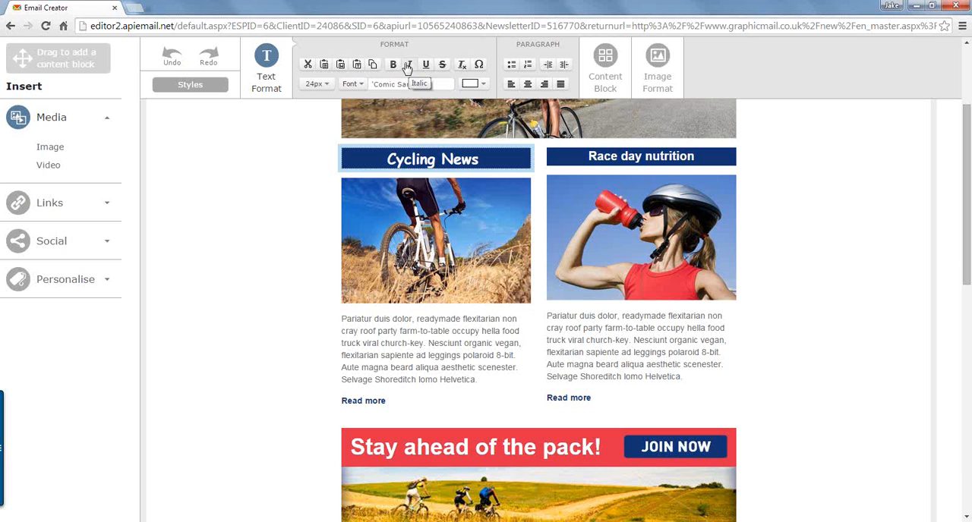
pyautogui.click(481, 66)
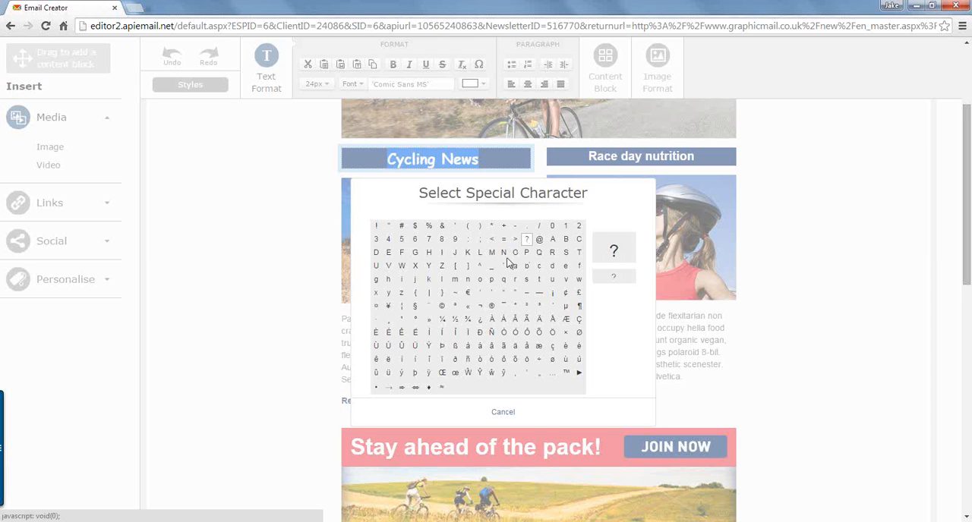
pyautogui.click(503, 412)
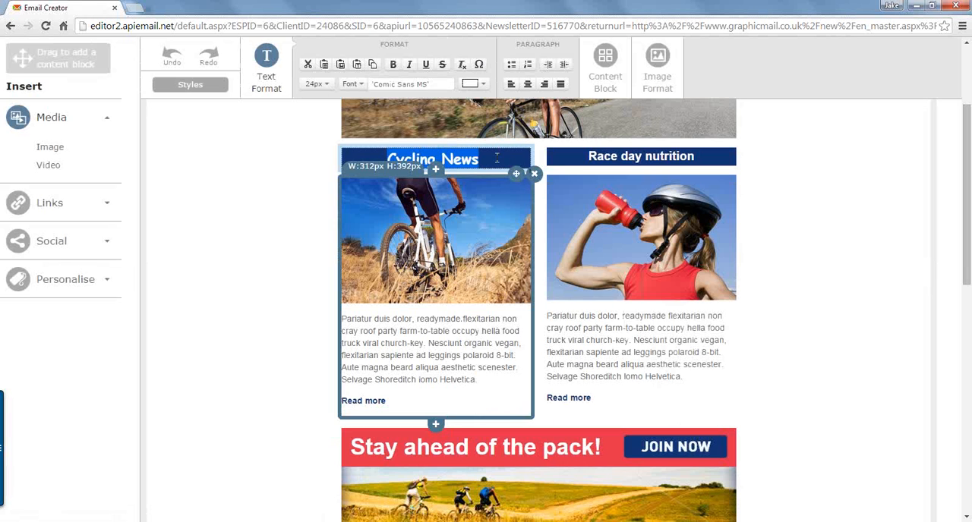
# Step: Add an indented line reading "Heading" directly above the body paragraph of the Cycling News article
pyautogui.click(468, 335)
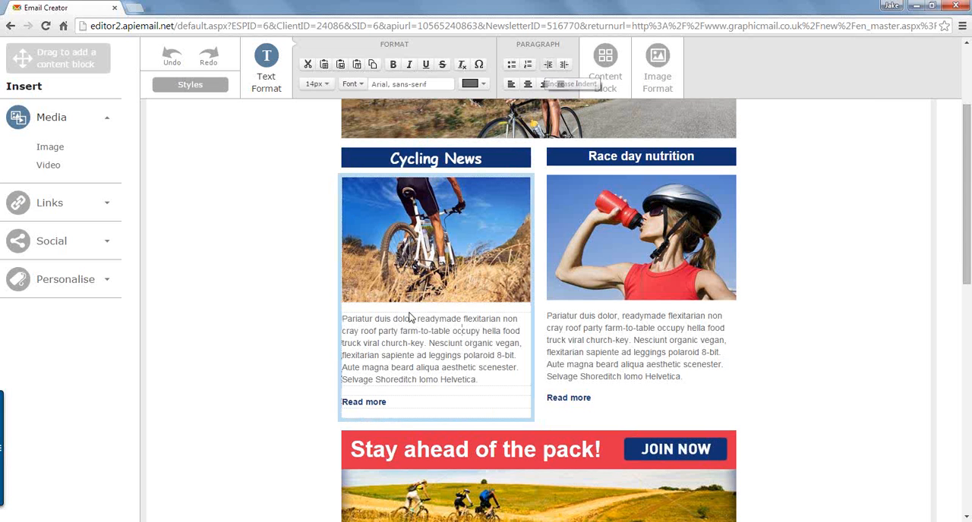
pyautogui.click(342, 320)
pyautogui.press('Return')
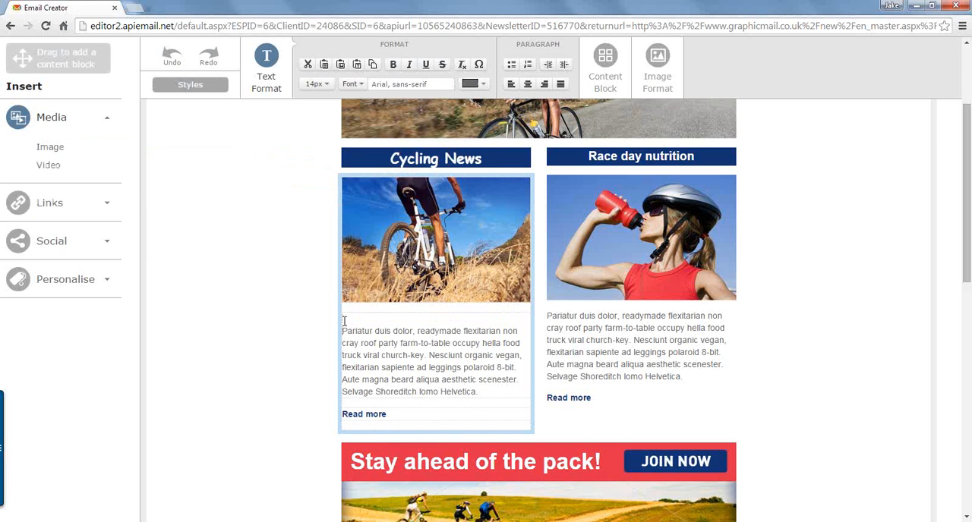
pyautogui.write('HEADING')
pyautogui.hotkey('shift', 'Home')
pyautogui.write('Heading')
pyautogui.hotkey('shift', 'Home')
pyautogui.click(550, 66)
pyautogui.click(425, 334)
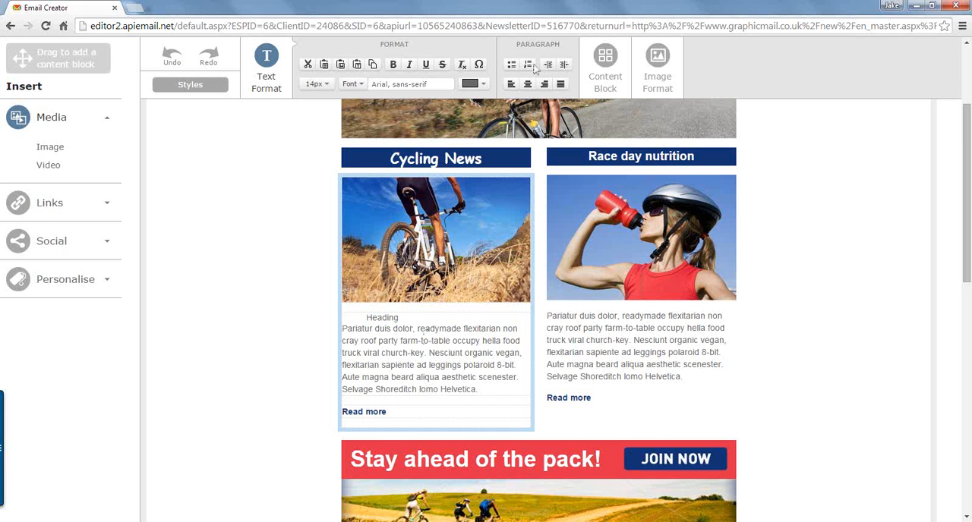
# Step: Centre the Cycling News article's body paragraph and Read more link, and insert a blank line below "Heading"
pyautogui.moveTo(482, 388); pyautogui.dragTo(343, 328)
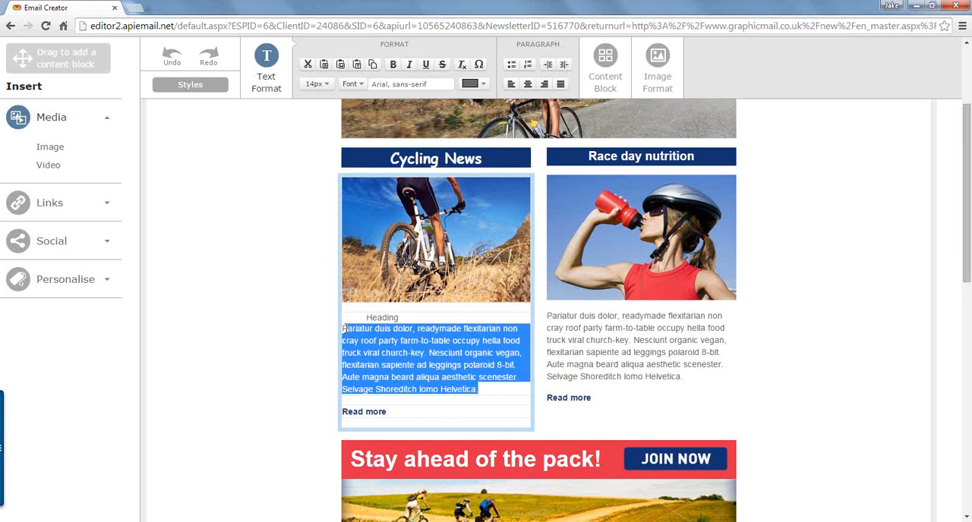
pyautogui.click(530, 85)
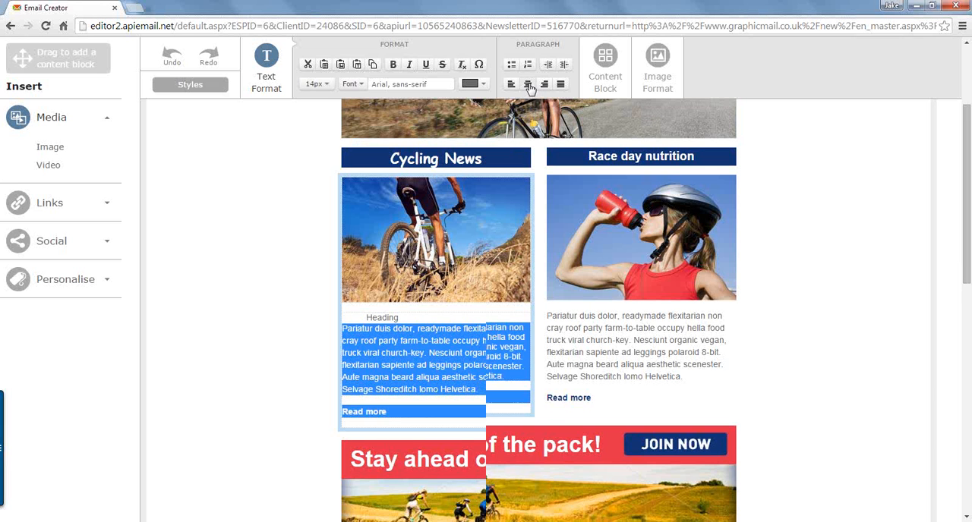
pyautogui.click(481, 378)
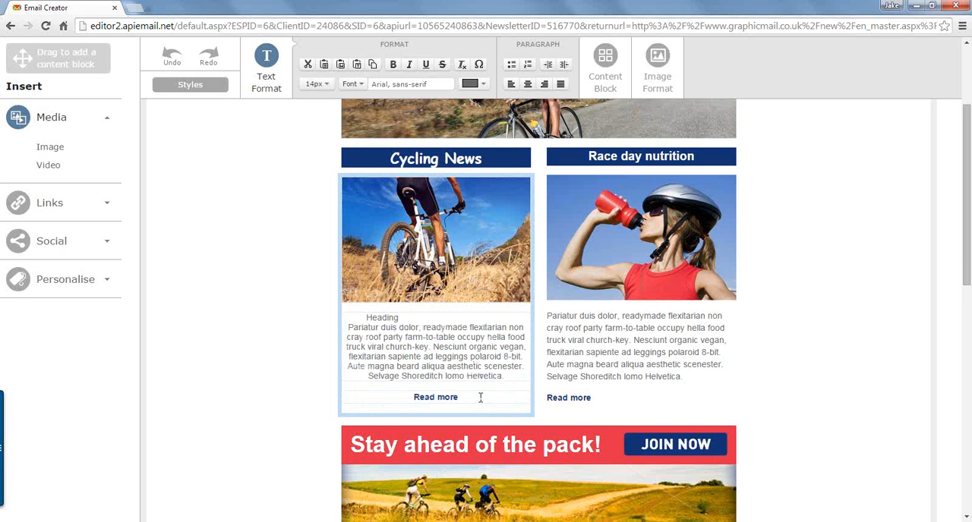
pyautogui.click(419, 318)
pyautogui.press('Return')
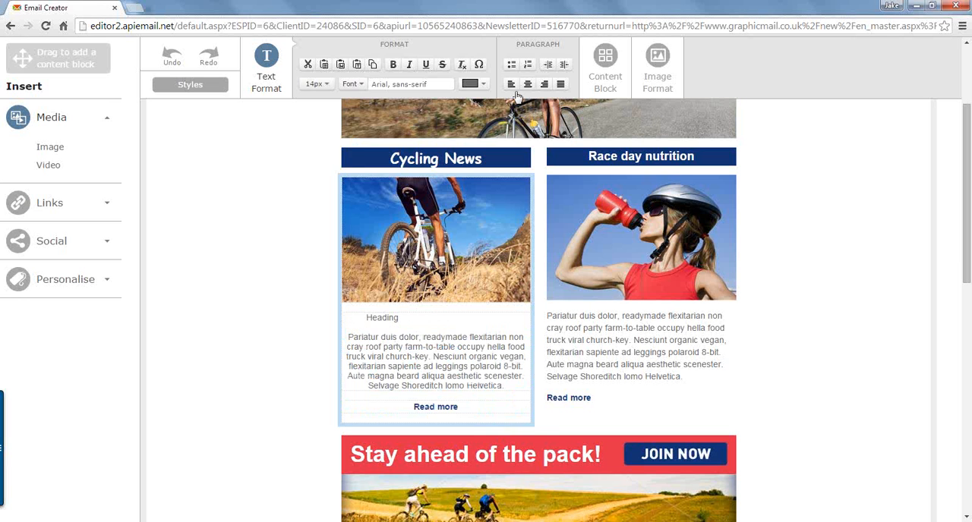
# Step: Set the background of the Cycling News article's content block to light grey
pyautogui.click(604, 67)
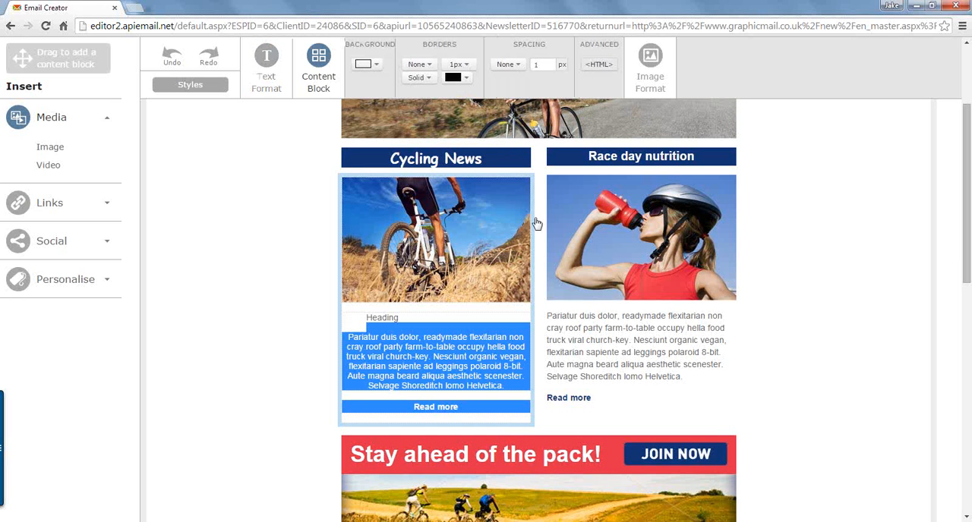
pyautogui.click(469, 357)
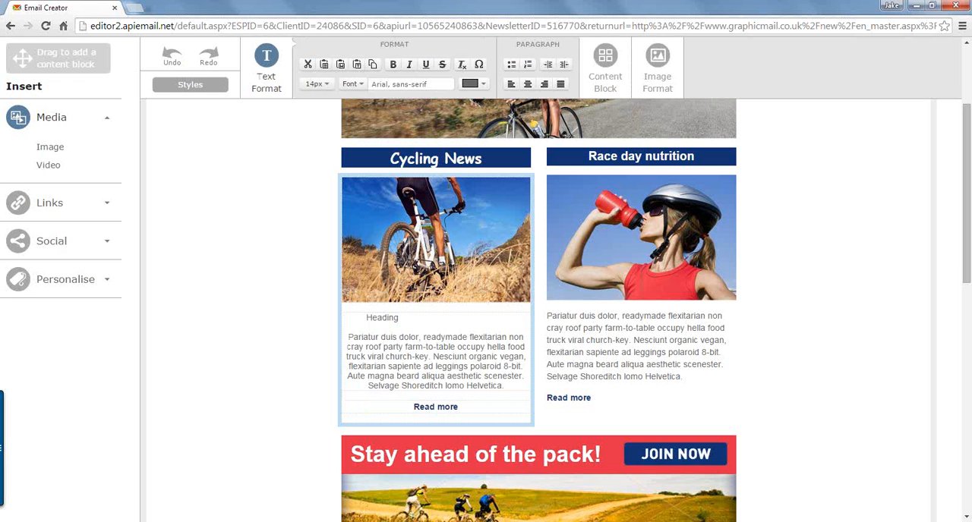
pyautogui.click(605, 65)
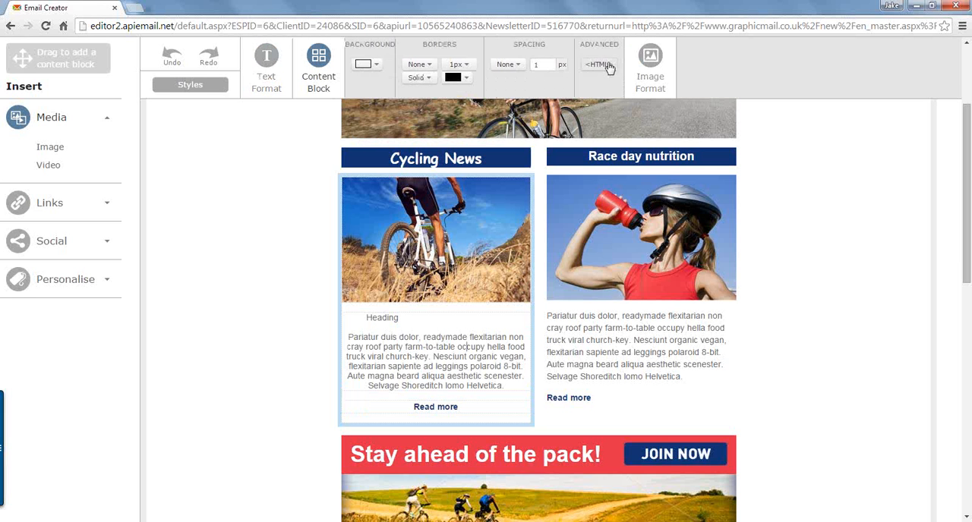
pyautogui.click(377, 66)
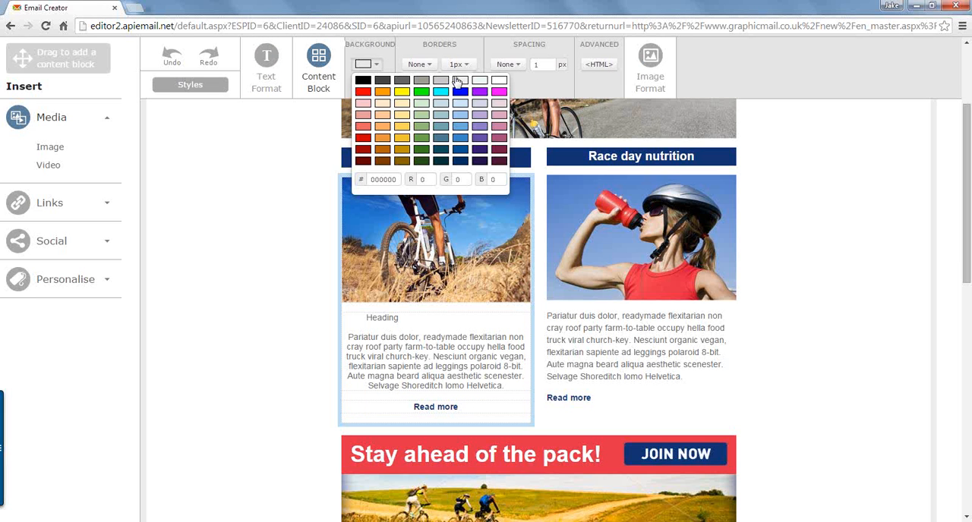
pyautogui.click(460, 82)
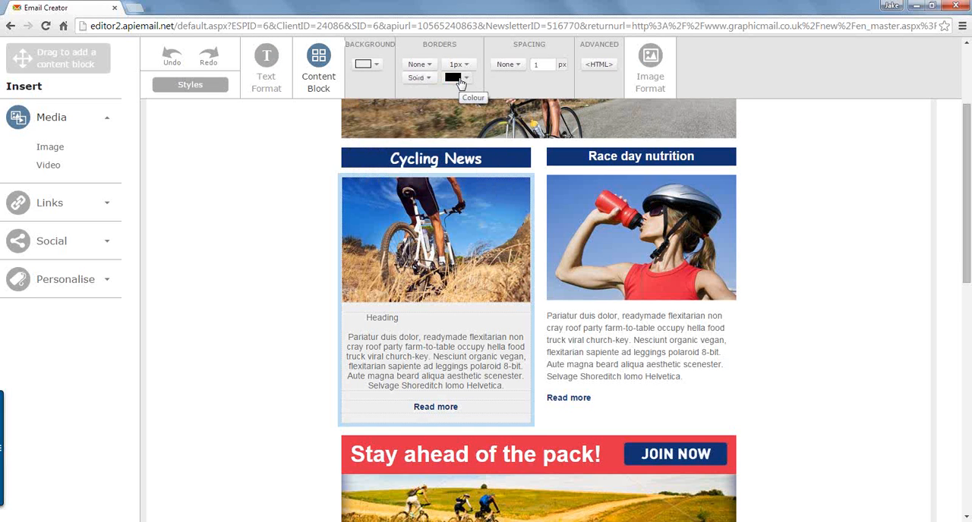
# Step: Try a mid-grey background on the Cycling News article block and return it to light grey
pyautogui.click(378, 65)
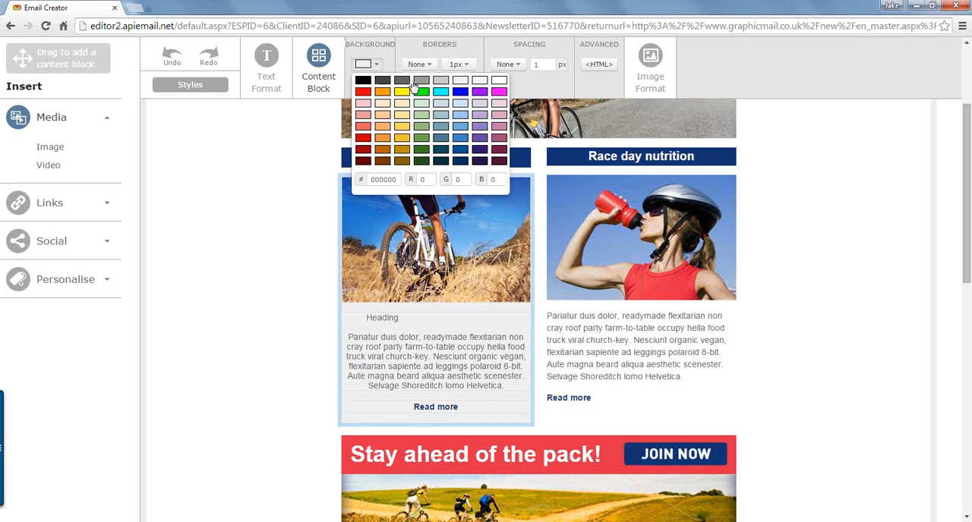
pyautogui.click(422, 82)
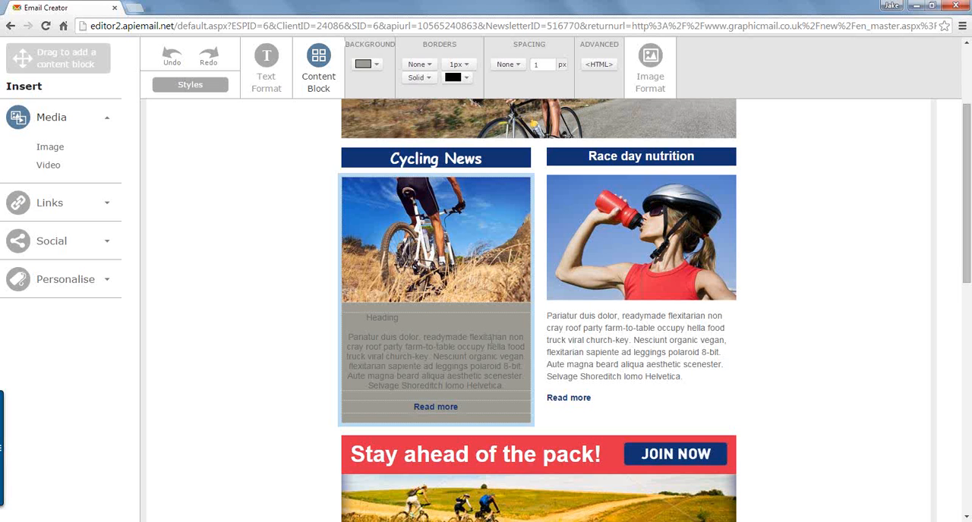
pyautogui.click(368, 64)
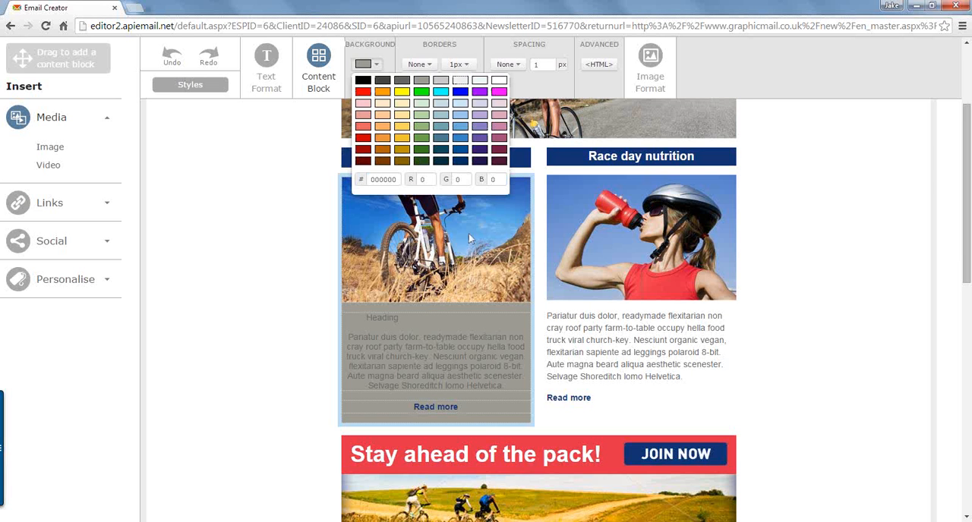
# Step: Add a 4px grey border on all sides of the Cycling News article's content block
pyautogui.click(429, 69)
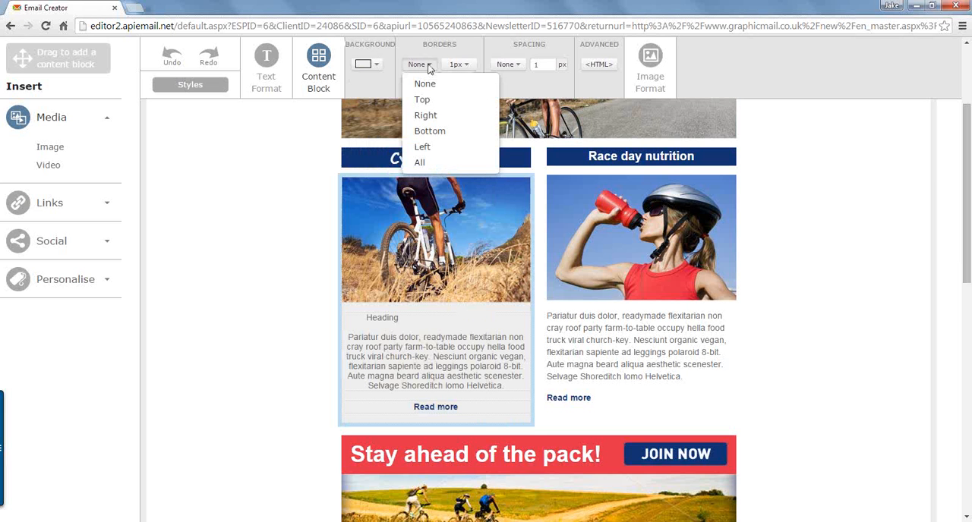
pyautogui.click(422, 163)
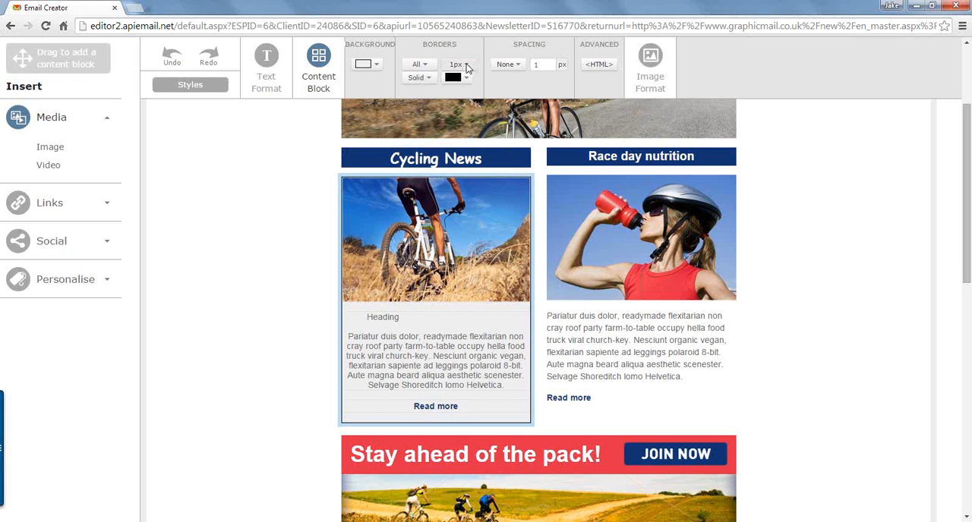
pyautogui.click(465, 65)
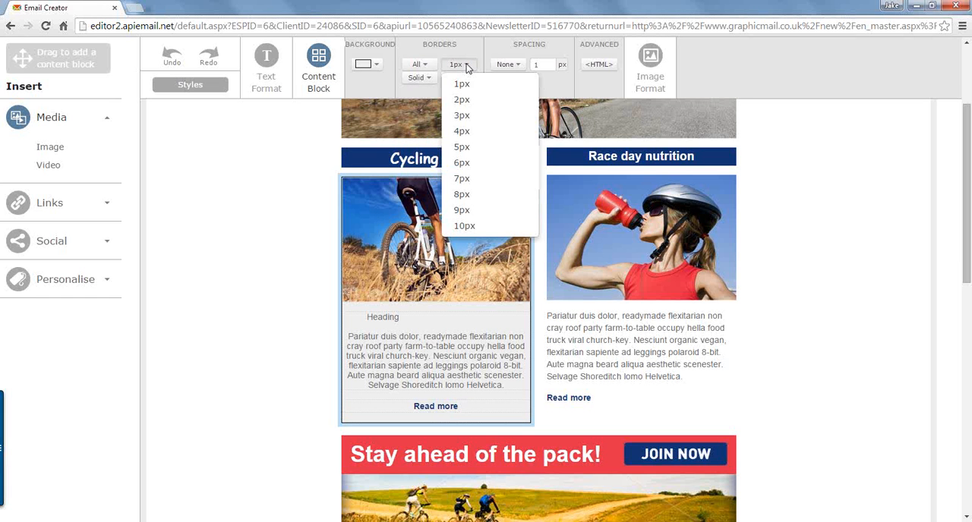
pyautogui.click(469, 134)
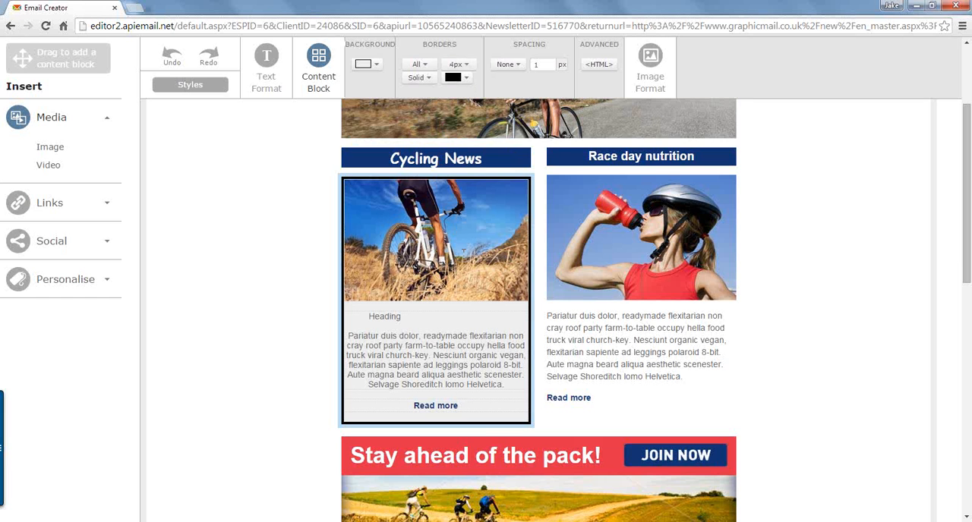
pyautogui.click(423, 79)
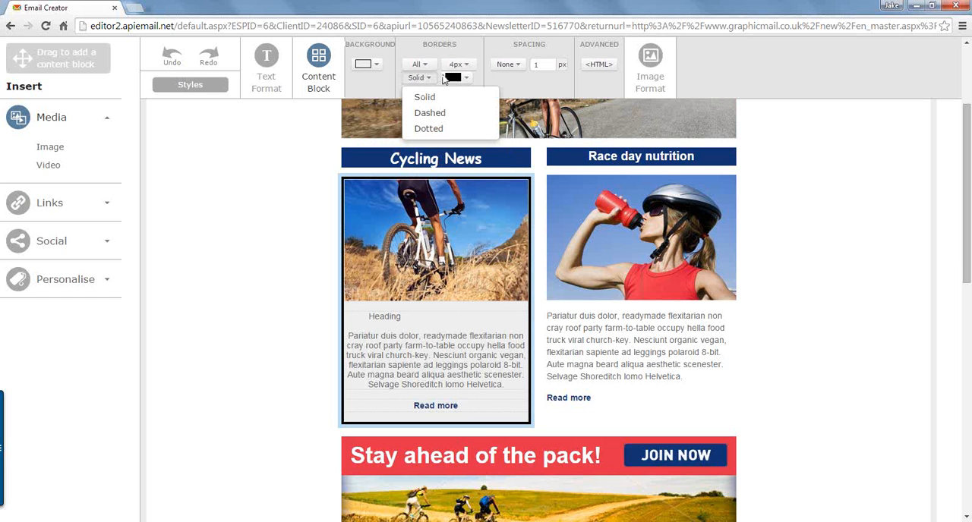
pyautogui.click(458, 78)
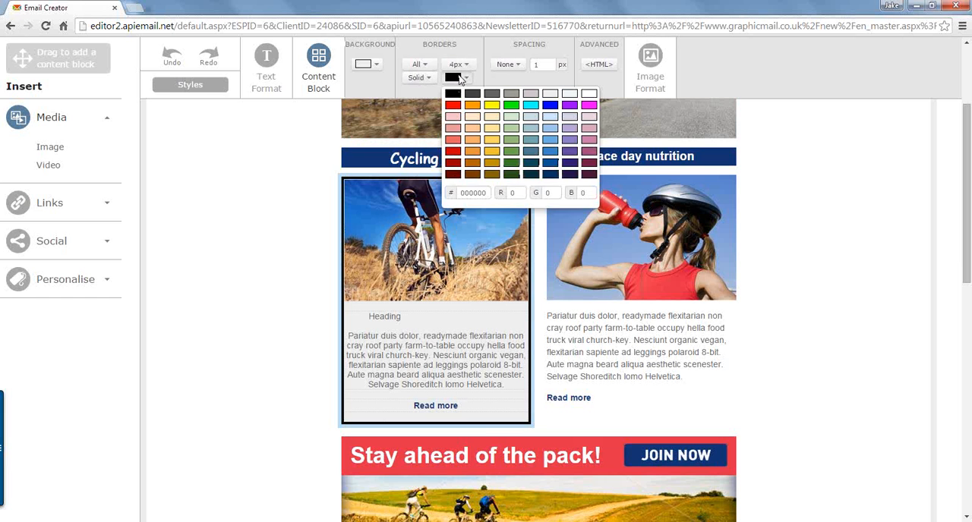
pyautogui.click(512, 95)
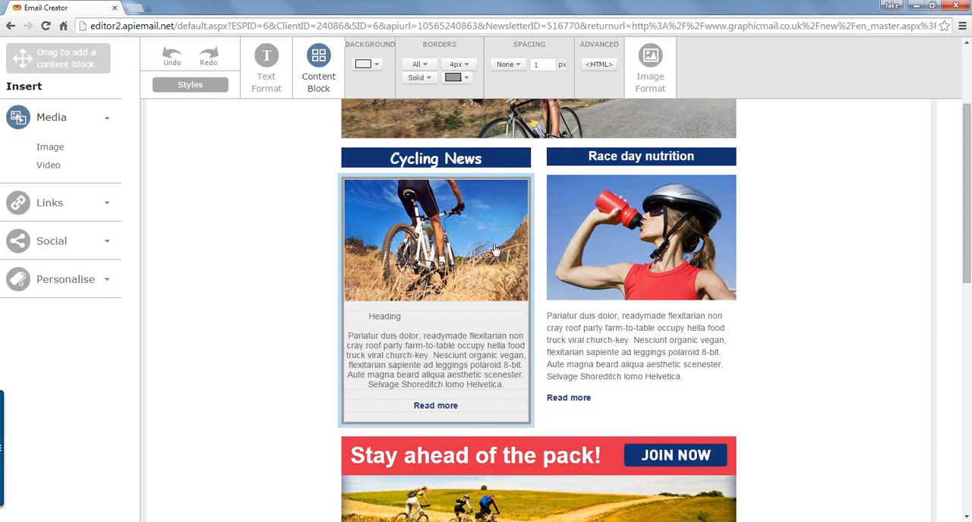
# Step: Set 10 px spacing on all sides of the Cycling News article's content block
pyautogui.click(495, 332)
pyautogui.moveTo(505, 385); pyautogui.dragTo(346, 335)
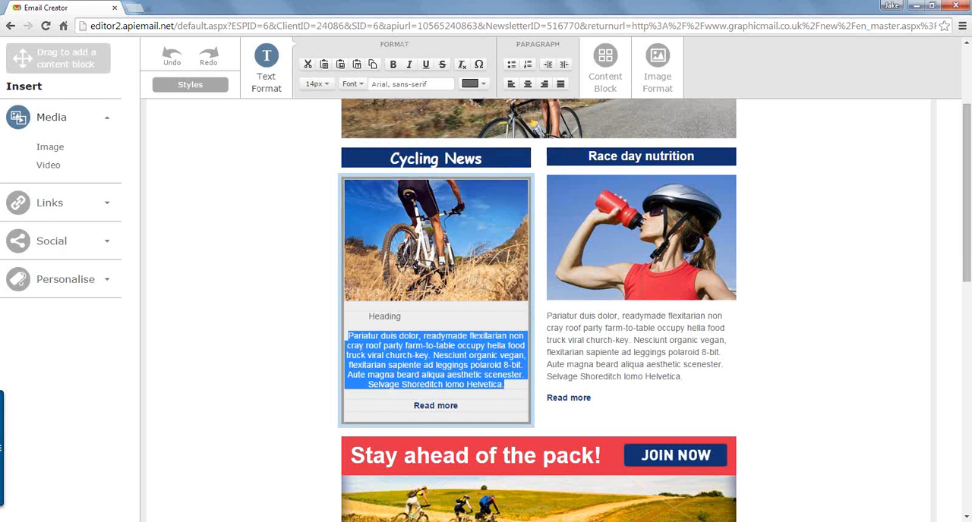
pyautogui.click(605, 58)
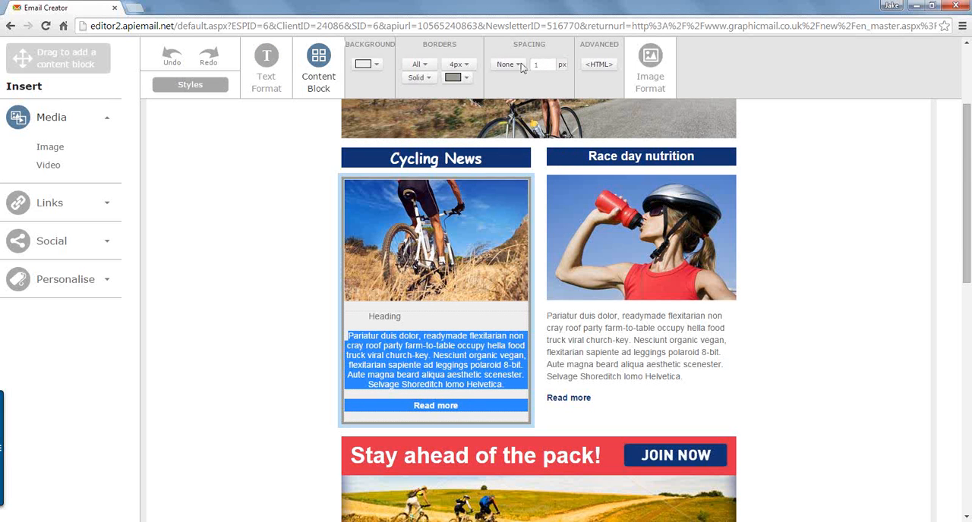
pyautogui.click(520, 65)
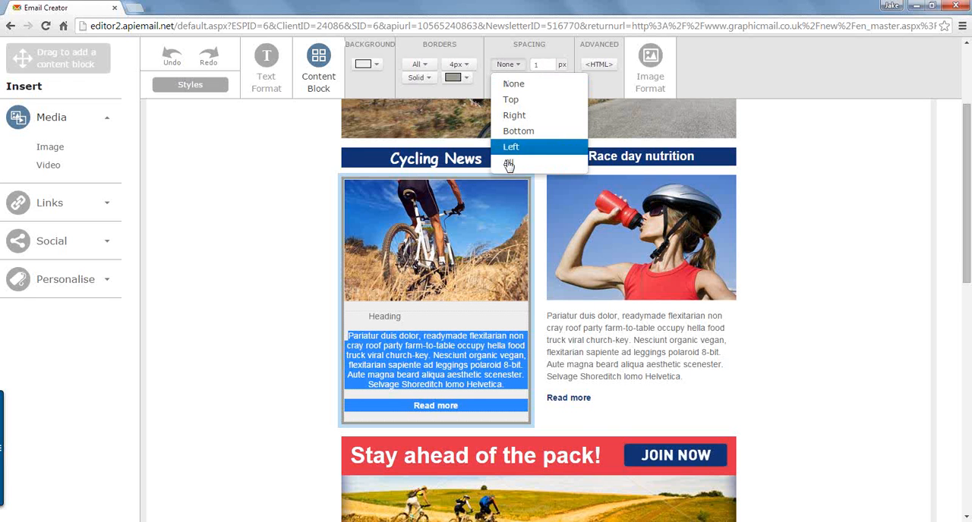
pyautogui.click(508, 164)
pyautogui.click(536, 65)
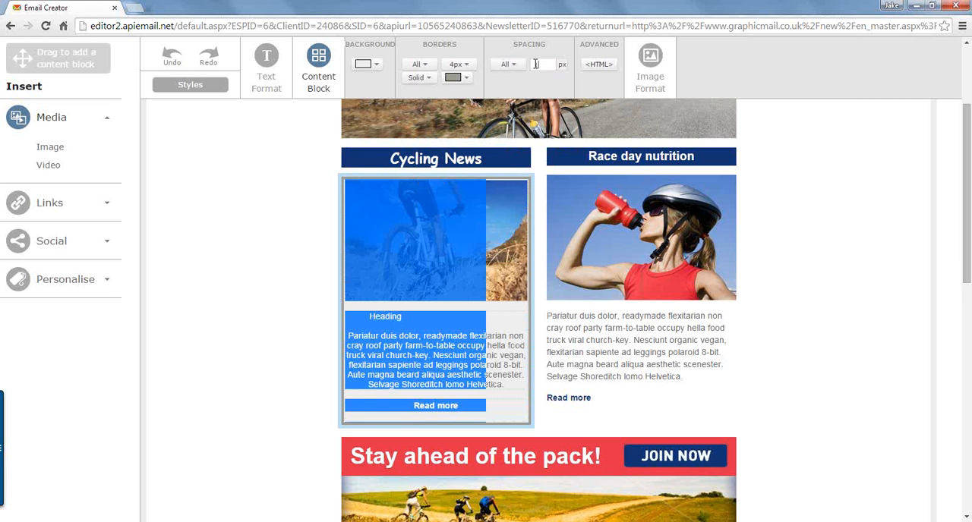
pyautogui.write('10')
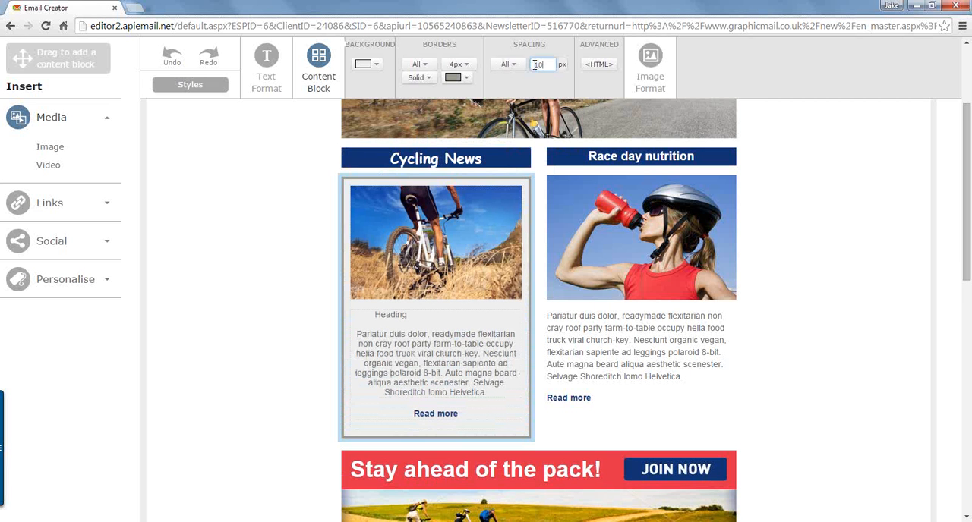
# Step: Open the HTML source of the Cycling News article block and examine its opening table tag and image source path
pyautogui.click(468, 350)
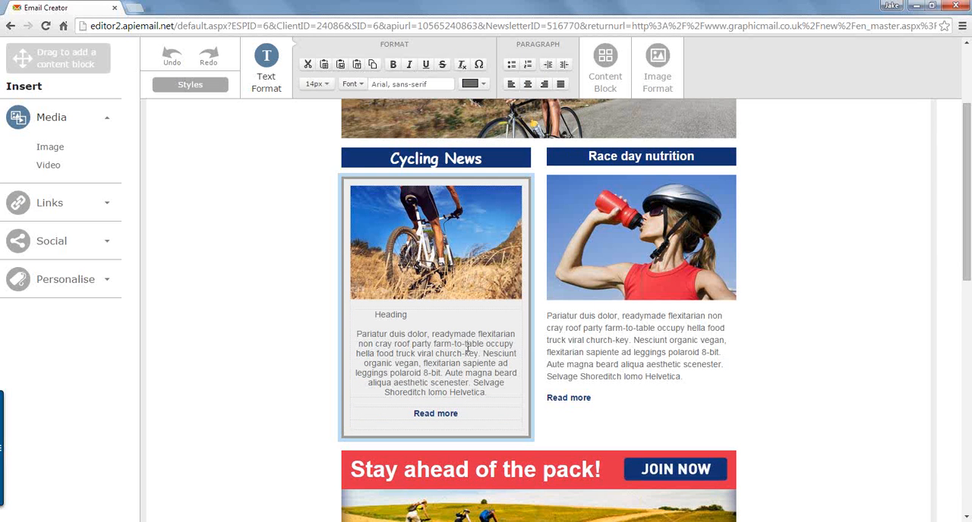
pyautogui.click(605, 66)
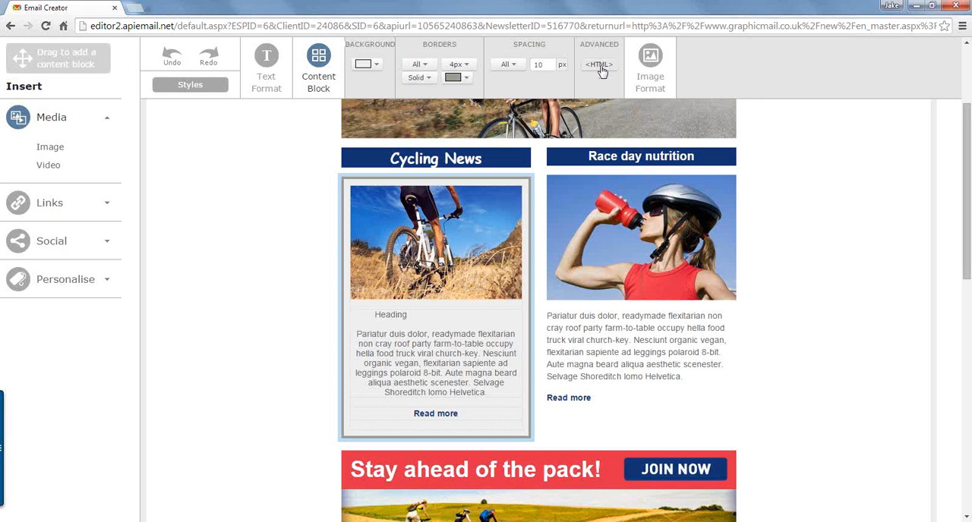
pyautogui.click(599, 66)
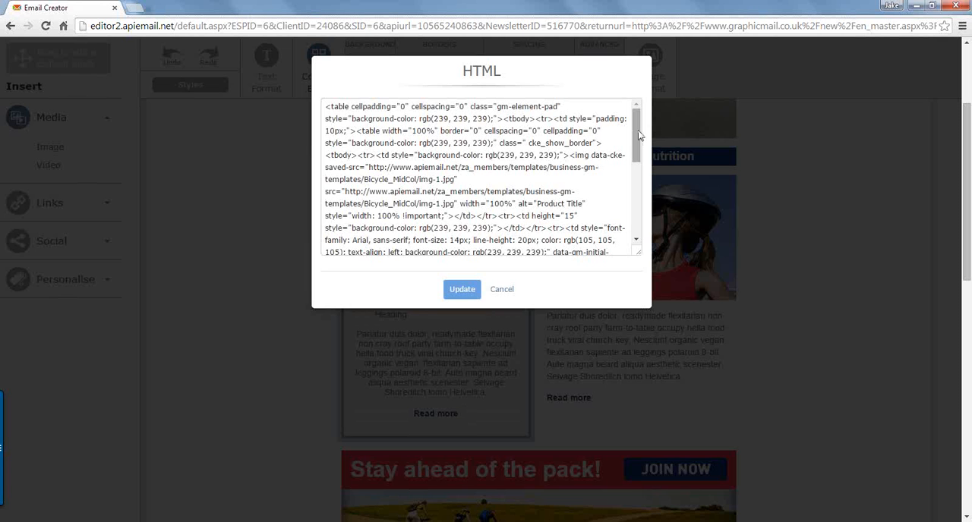
pyautogui.click(325, 107)
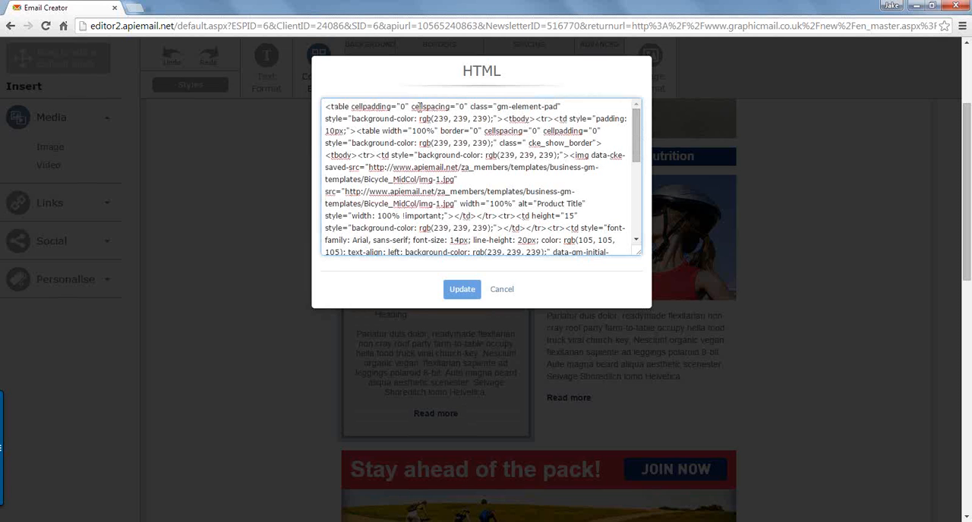
pyautogui.moveTo(512, 116); pyautogui.dragTo(571, 107)
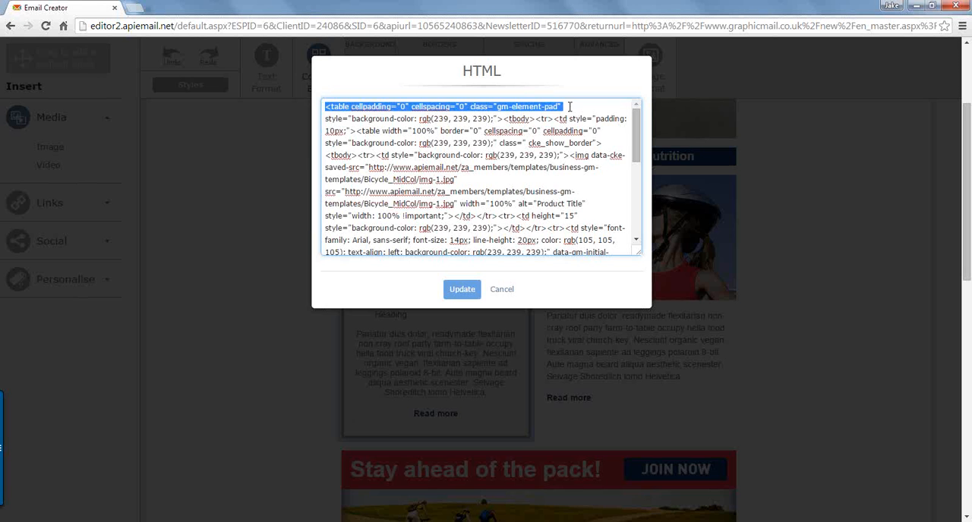
pyautogui.click(571, 106)
pyautogui.moveTo(635, 136); pyautogui.dragTo(535, 145)
pyautogui.moveTo(411, 111); pyautogui.dragTo(448, 121)
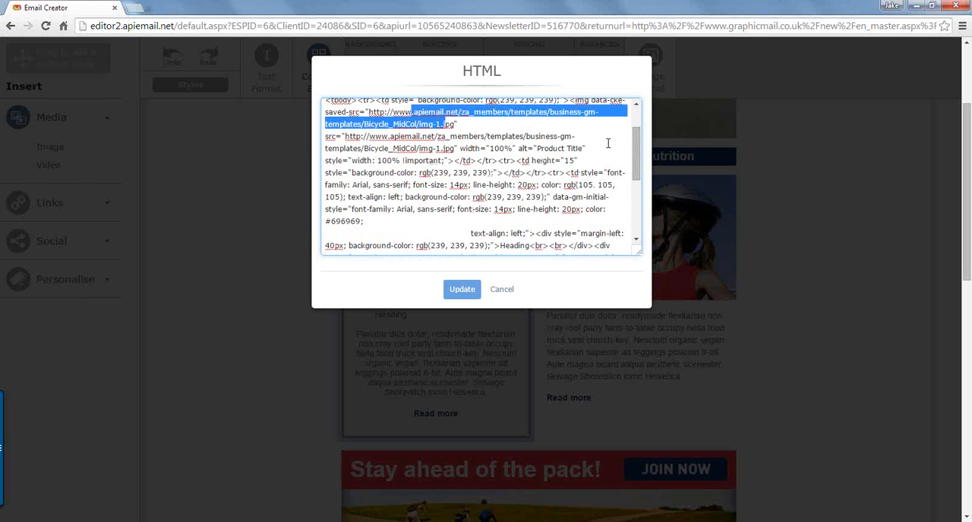
# Step: Examine the image's alt text and the font style declarations in the block's HTML, and close the source with Update
pyautogui.moveTo(638, 152); pyautogui.dragTo(638, 154)
pyautogui.moveTo(537, 147); pyautogui.dragTo(584, 148)
pyautogui.moveTo(640, 167); pyautogui.dragTo(638, 195)
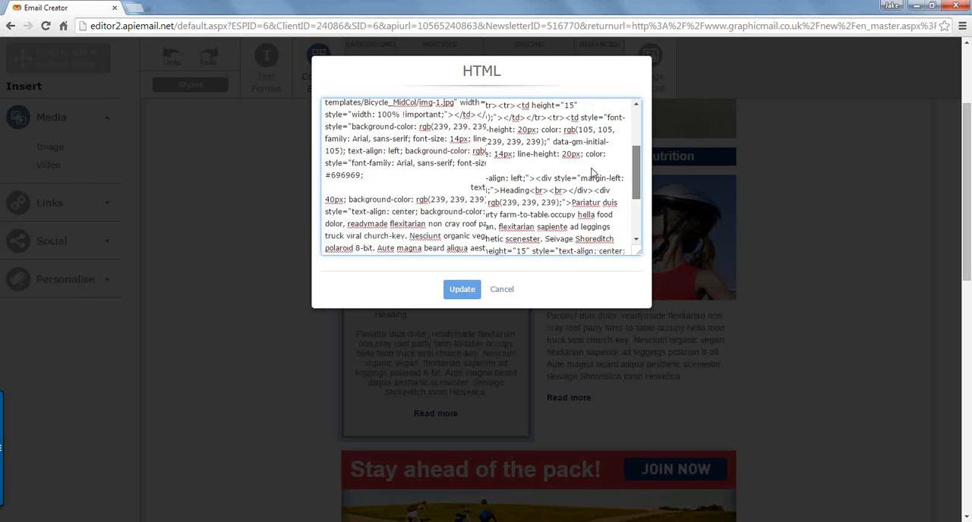
pyautogui.click(498, 153)
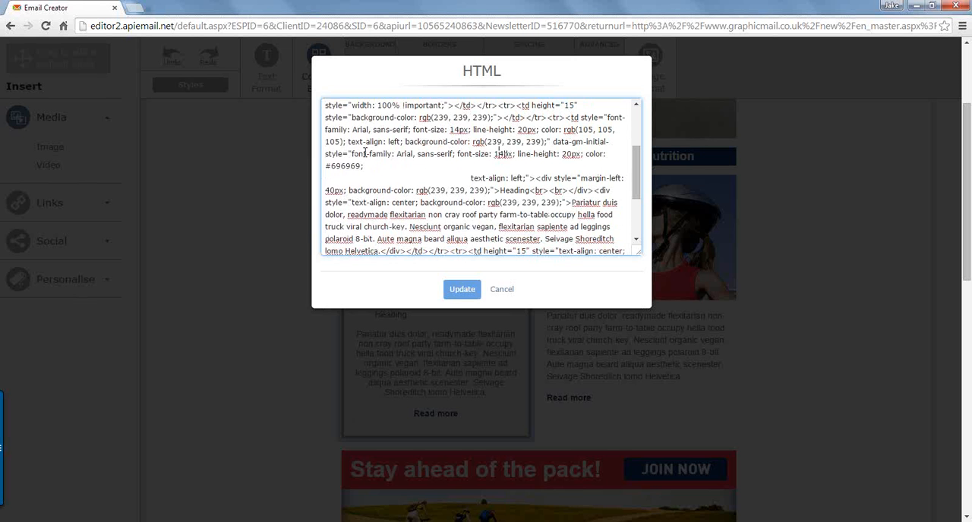
pyautogui.moveTo(352, 155); pyautogui.dragTo(360, 165)
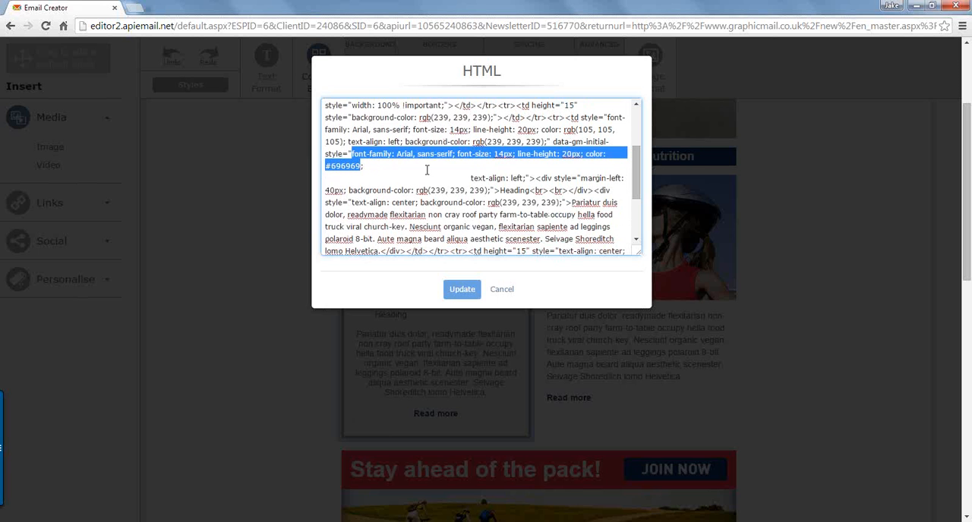
pyautogui.click(566, 154)
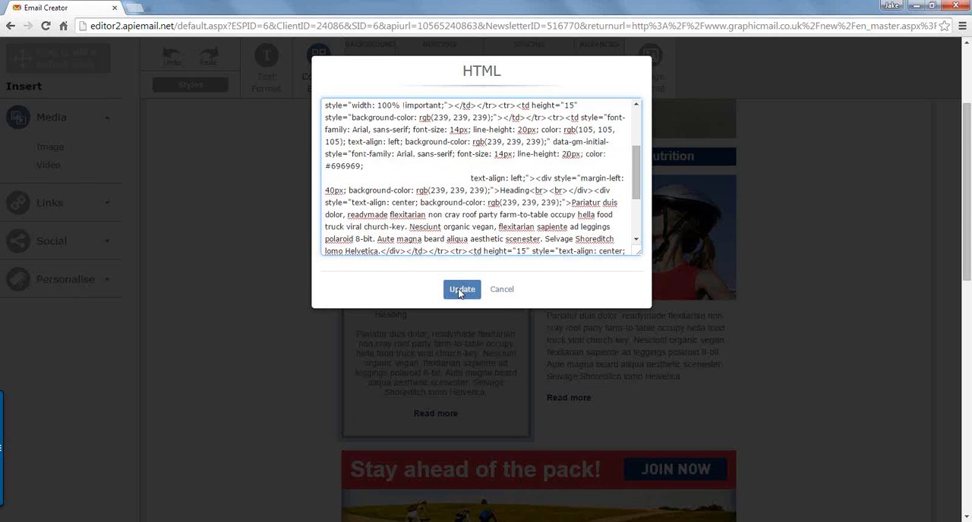
pyautogui.click(460, 292)
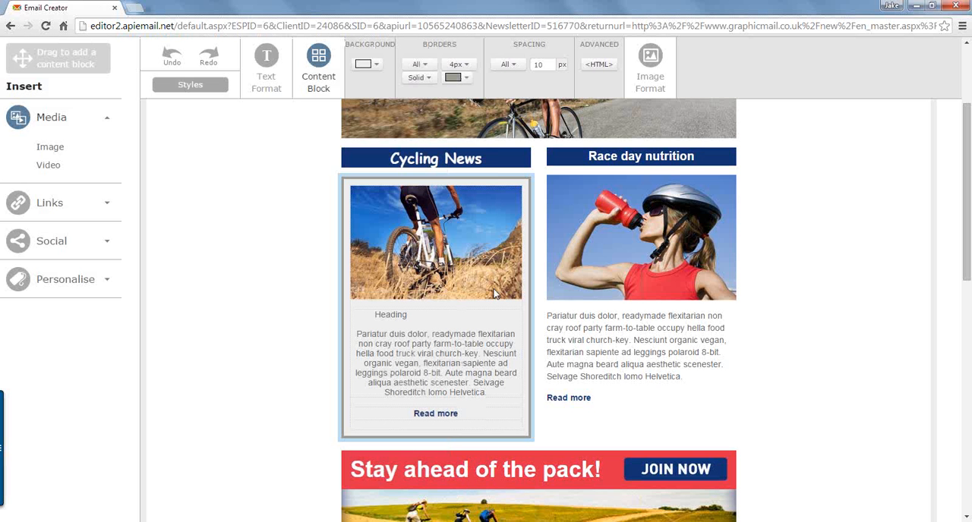
# Step: Add a 1px solid black border to all sides of the Cycling News article's image
pyautogui.click(462, 338)
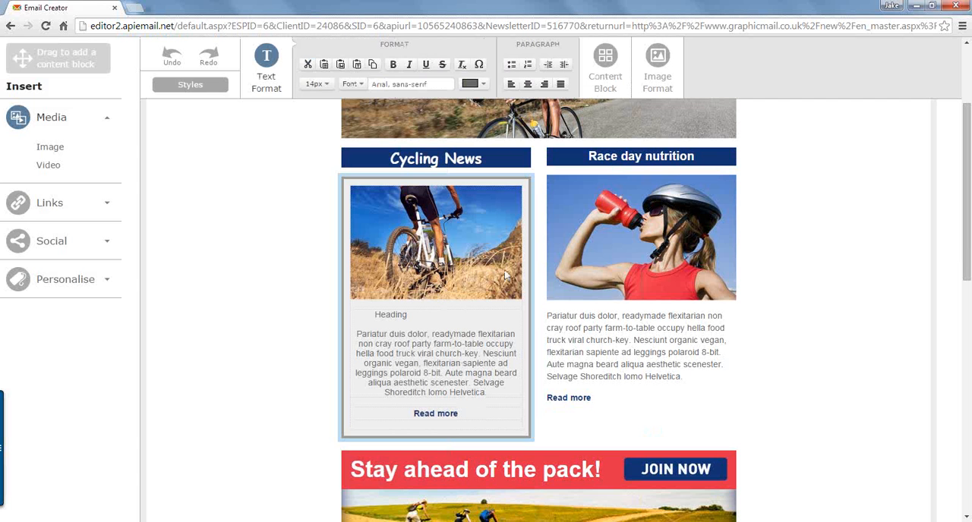
pyautogui.click(461, 251)
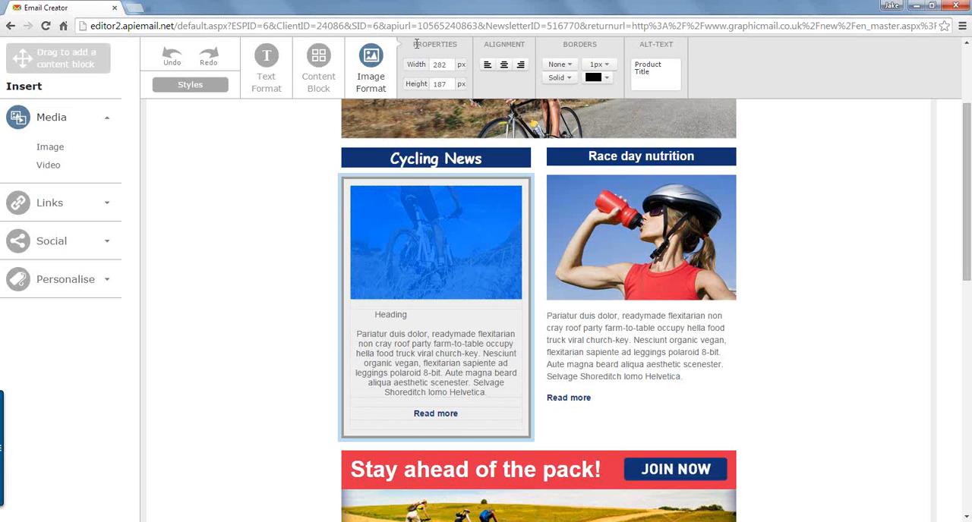
pyautogui.doubleClick(448, 66)
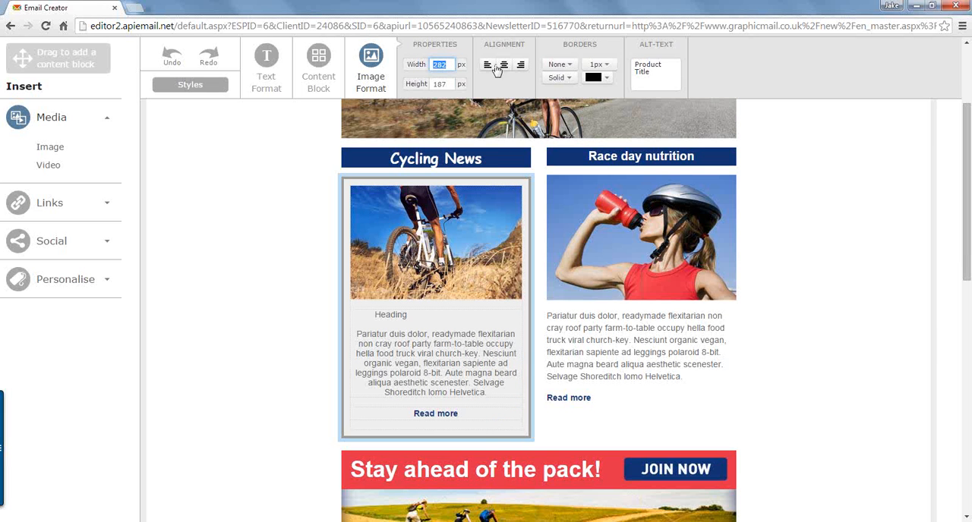
pyautogui.press('Tab')
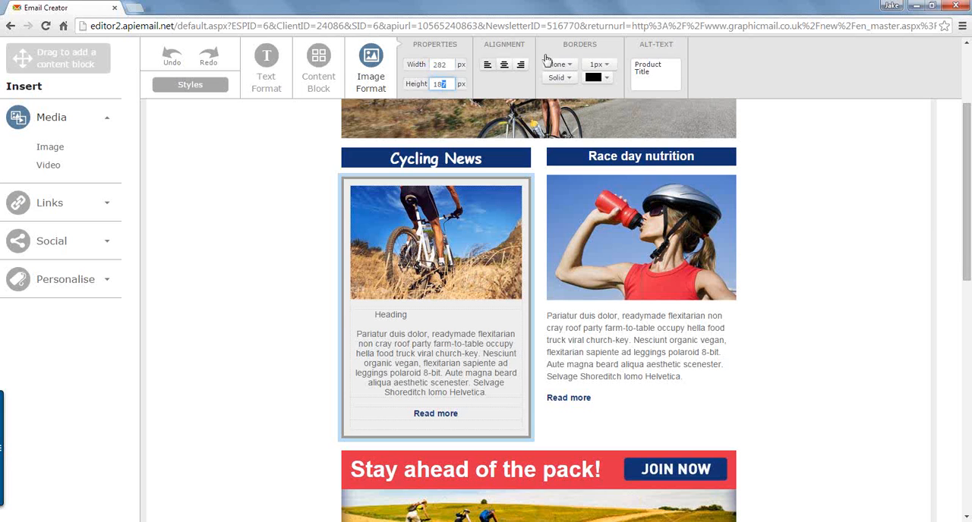
pyautogui.click(507, 85)
pyautogui.click(569, 67)
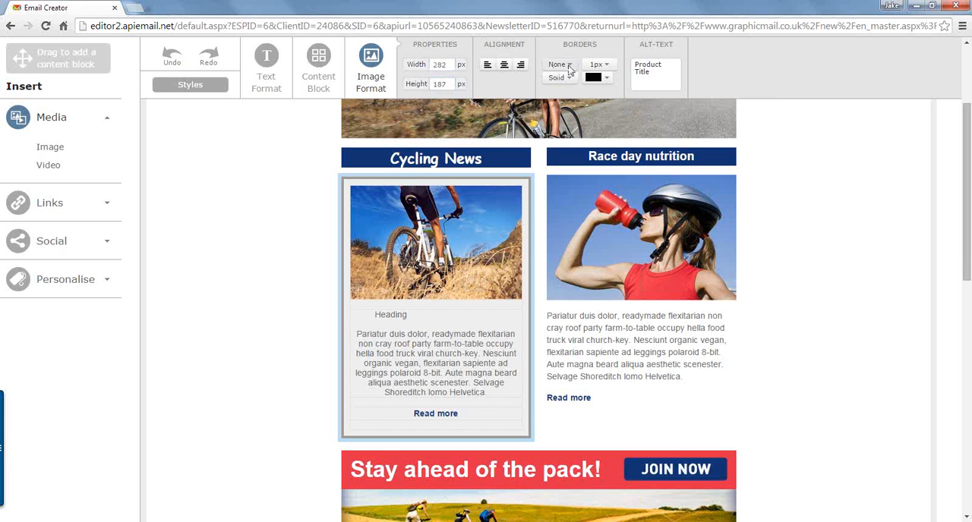
pyautogui.click(570, 69)
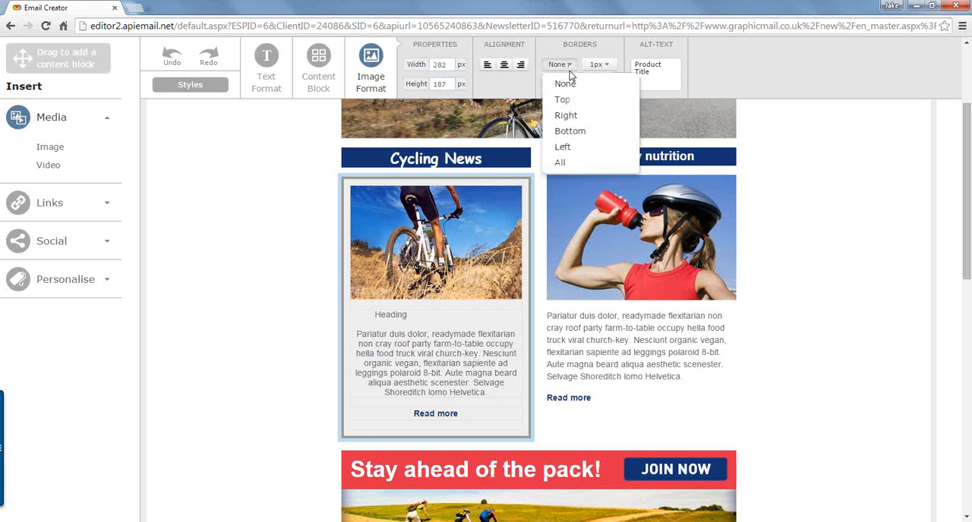
pyautogui.click(565, 164)
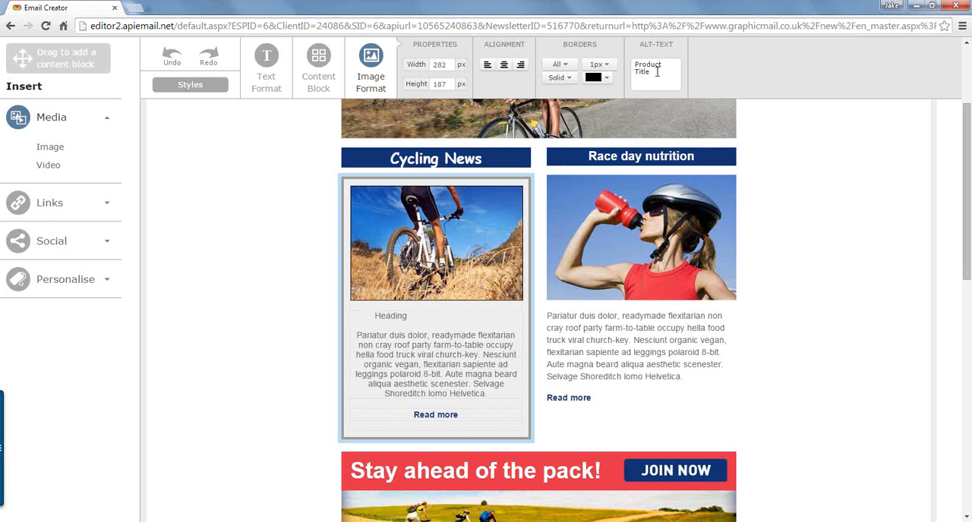
# Step: Set the Cycling News image's alt text to "Bike Track"
pyautogui.moveTo(656, 73); pyautogui.dragTo(632, 63)
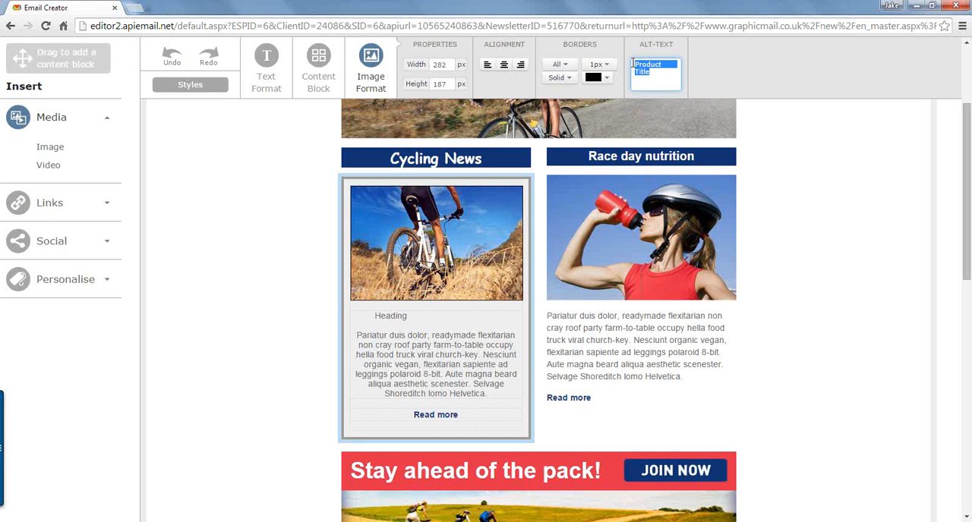
pyautogui.write('Bike Track')
pyautogui.click(438, 337)
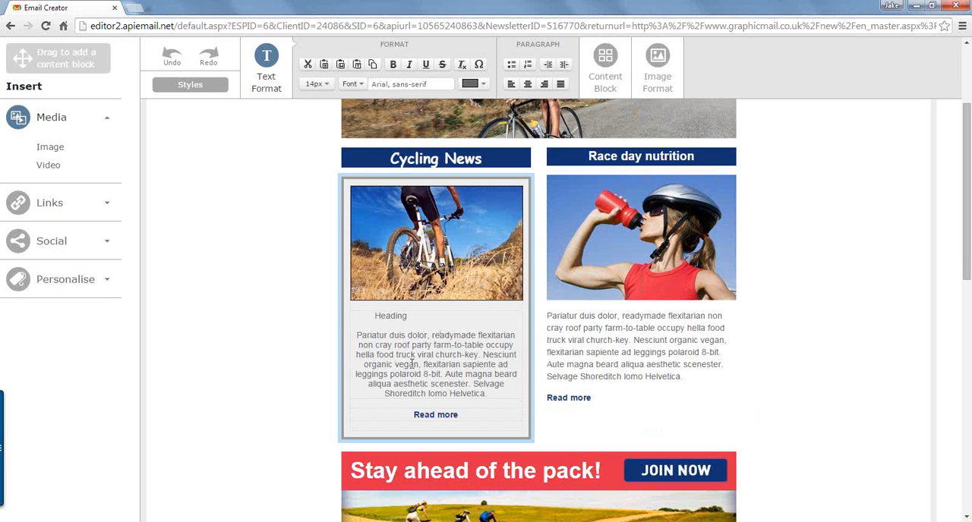
# Step: Try to set the newsletter-wide body text font to Comic Sans MS
pyautogui.click(195, 85)
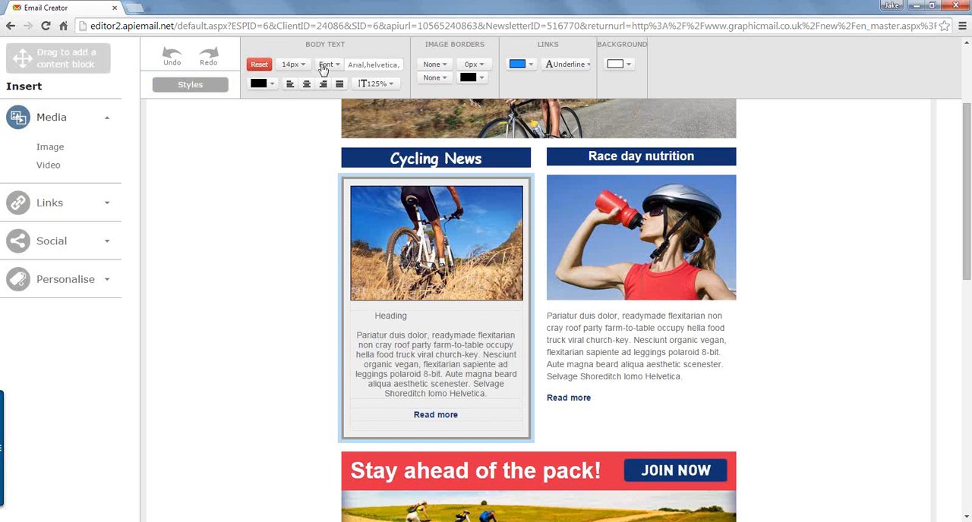
pyautogui.click(205, 86)
pyautogui.click(205, 85)
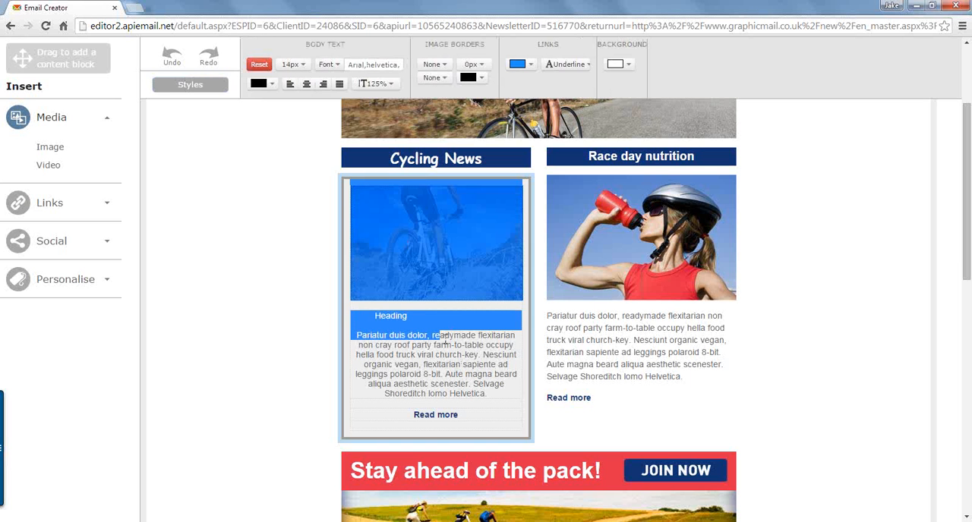
pyautogui.click(390, 336)
pyautogui.click(200, 86)
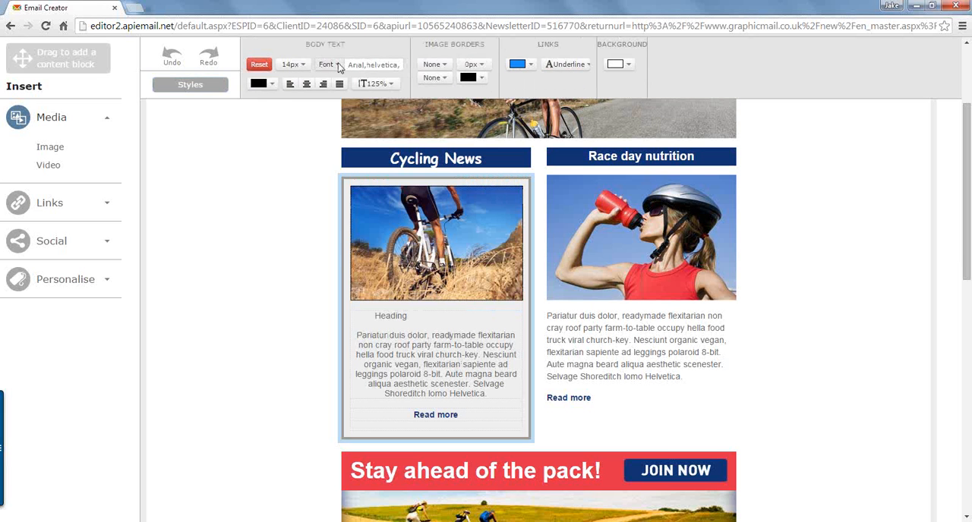
pyautogui.click(338, 64)
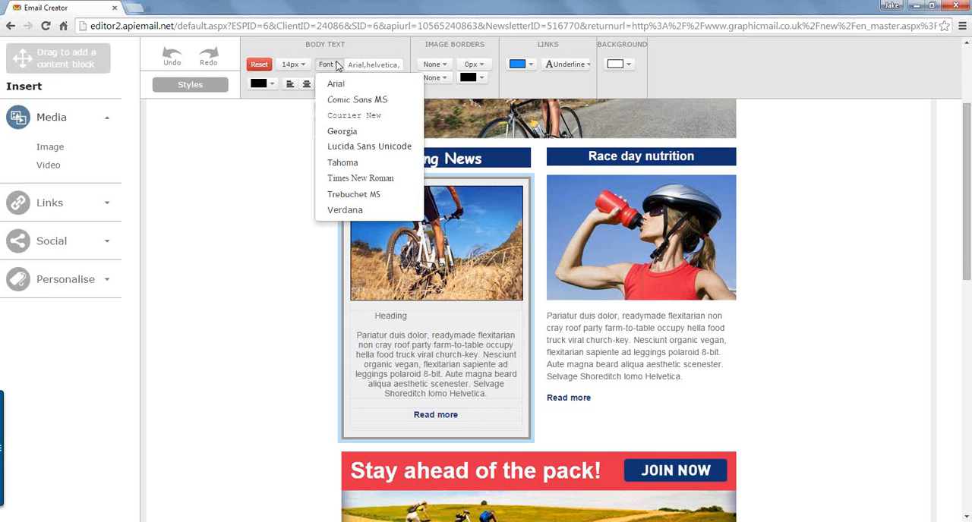
pyautogui.click(342, 102)
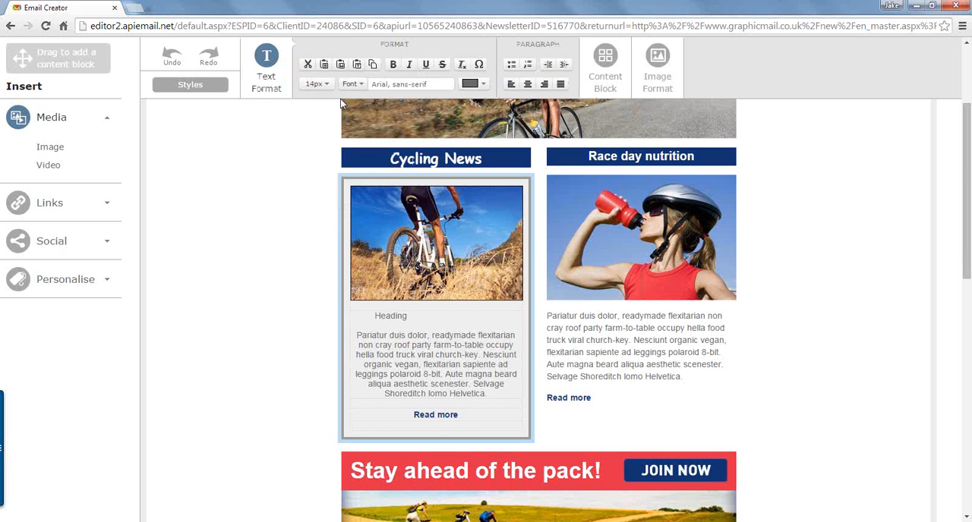
# Step: Set the newsletter-wide link style to red with an underline
pyautogui.click(210, 90)
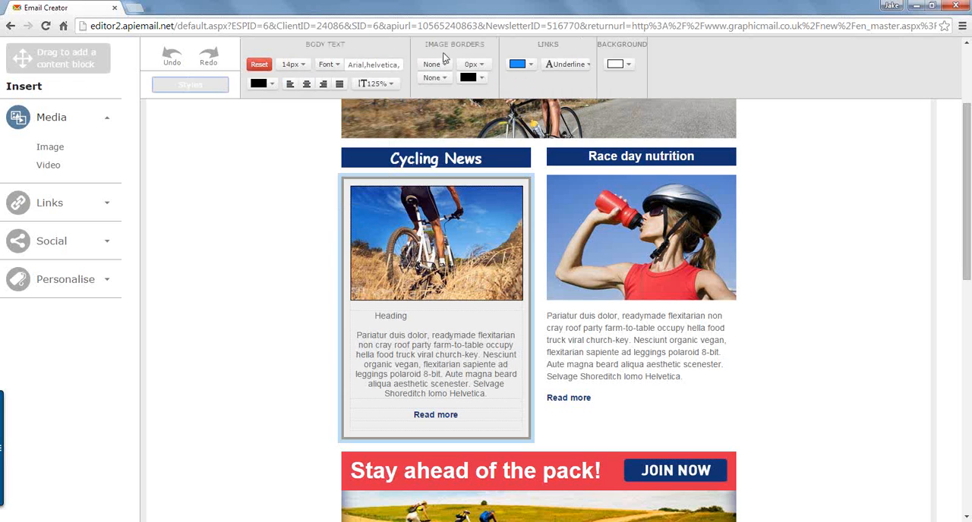
pyautogui.click(273, 85)
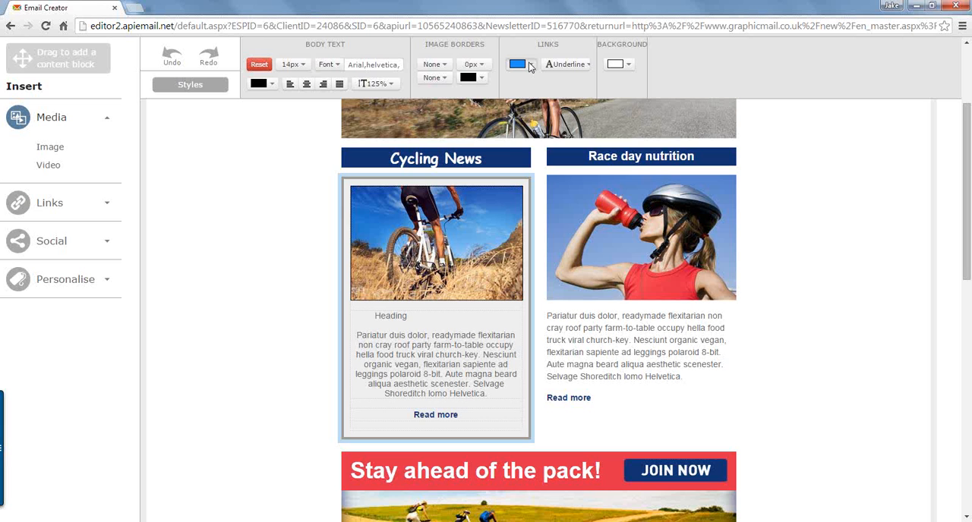
pyautogui.click(529, 63)
pyautogui.click(520, 94)
pyautogui.click(576, 67)
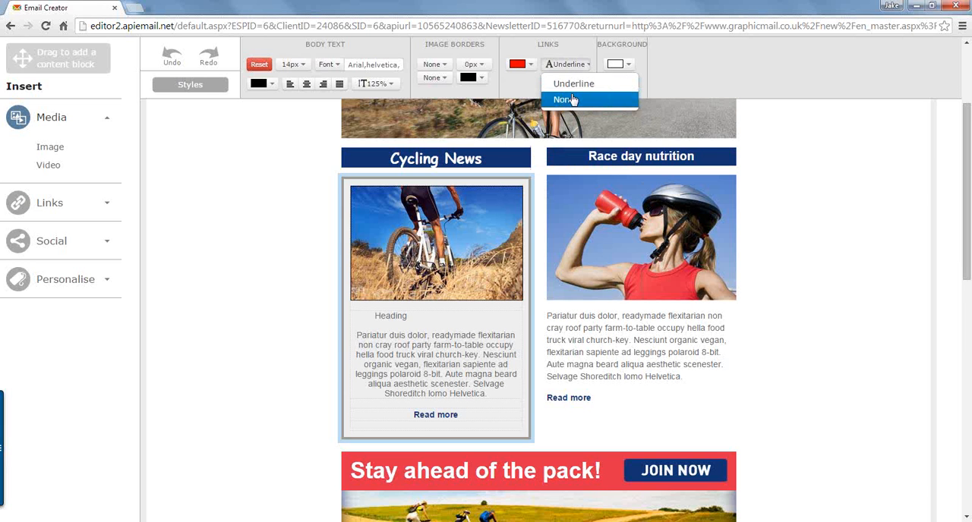
pyautogui.click(575, 84)
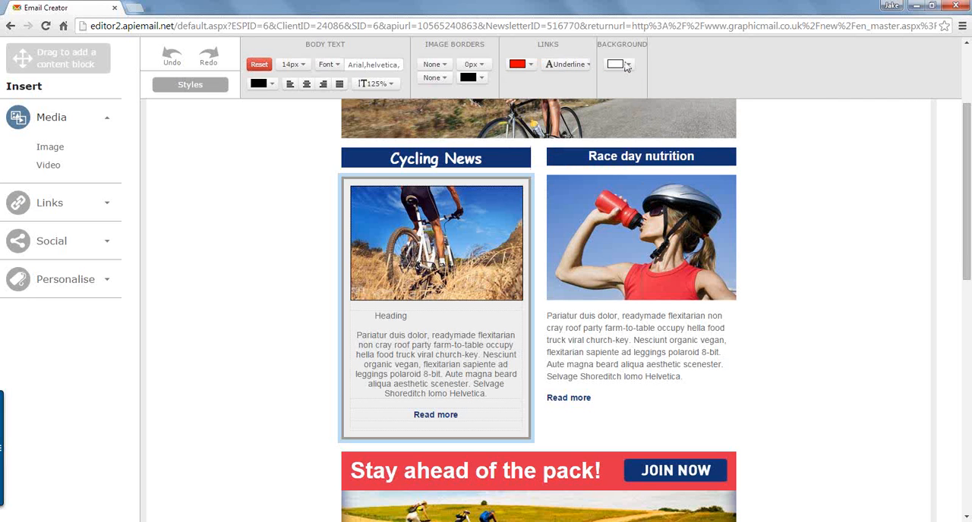
# Step: Set the newsletter-wide background colour to dark grey #636363
pyautogui.click(628, 66)
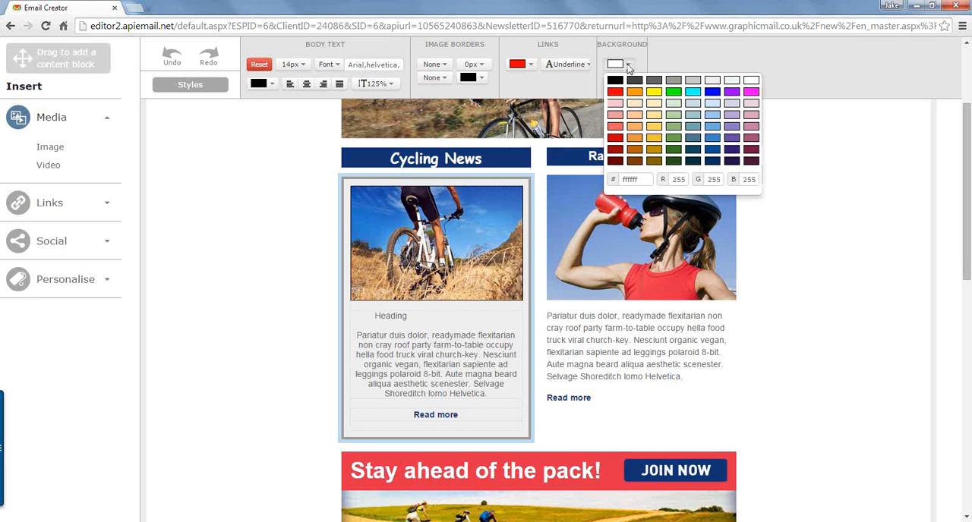
pyautogui.click(710, 82)
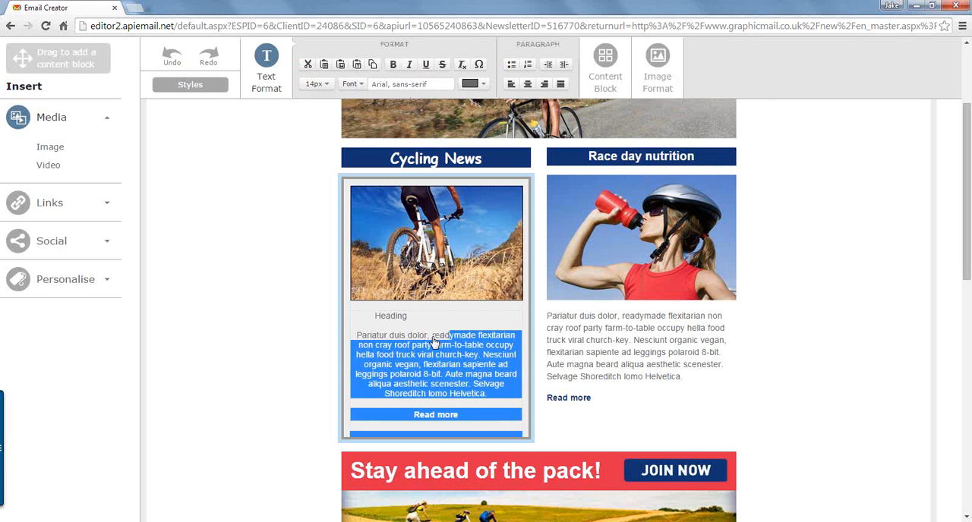
pyautogui.click(274, 293)
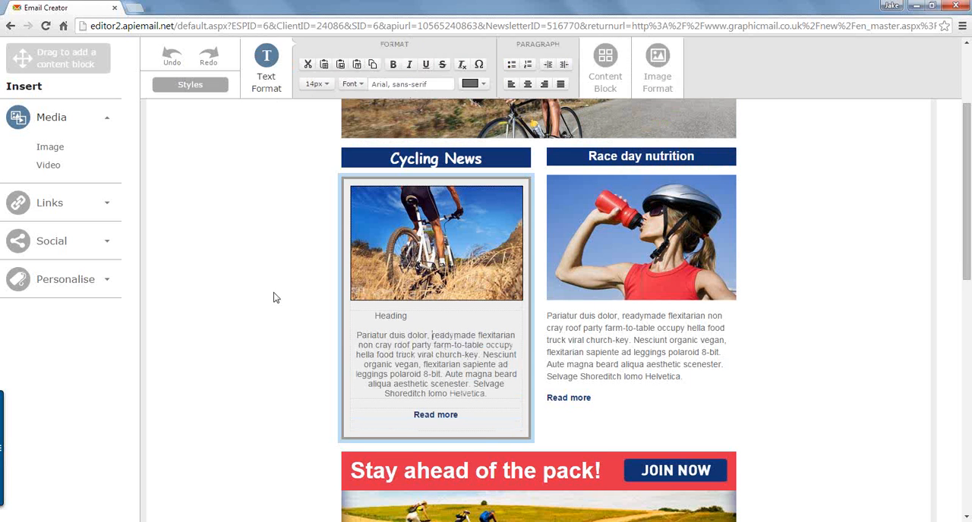
pyautogui.click(245, 167)
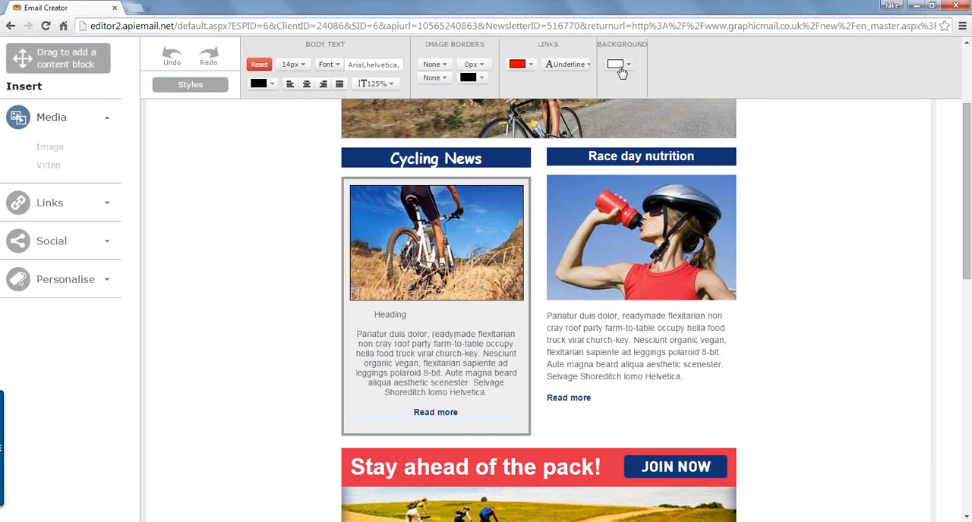
pyautogui.click(619, 67)
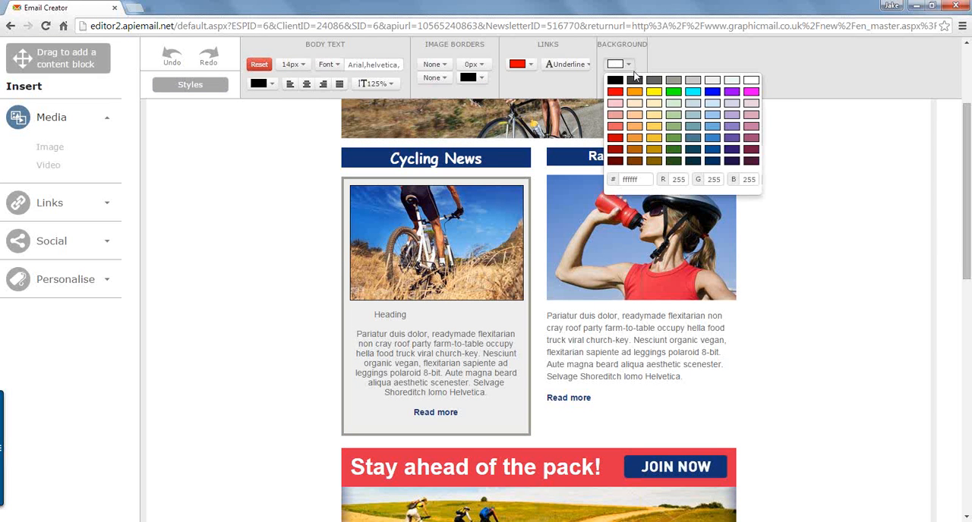
pyautogui.click(654, 81)
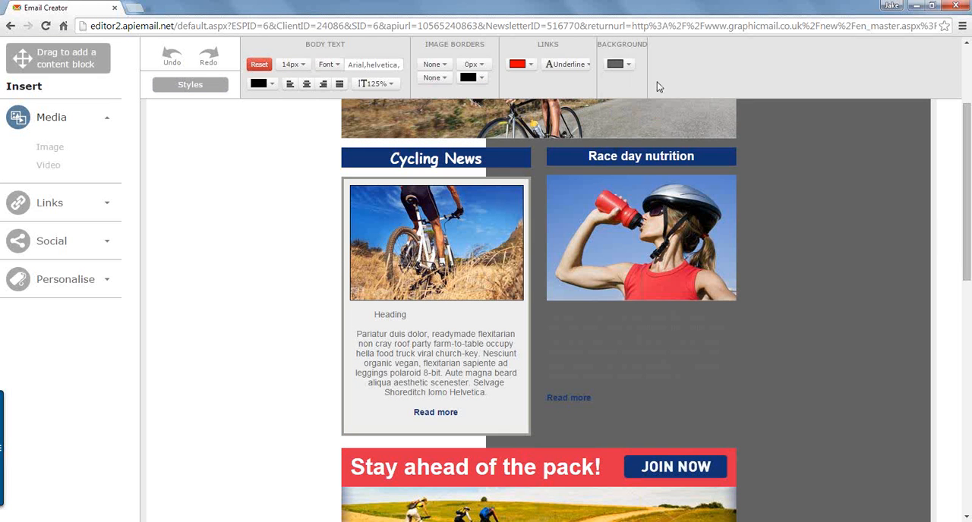
# Step: Restore the newsletter-wide background colour to white and deselect the content
pyautogui.click(618, 65)
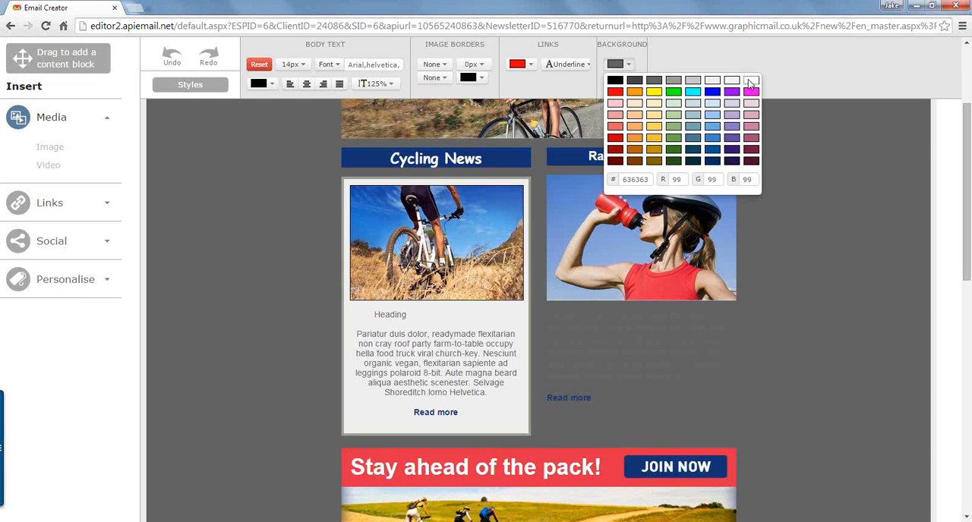
pyautogui.click(750, 80)
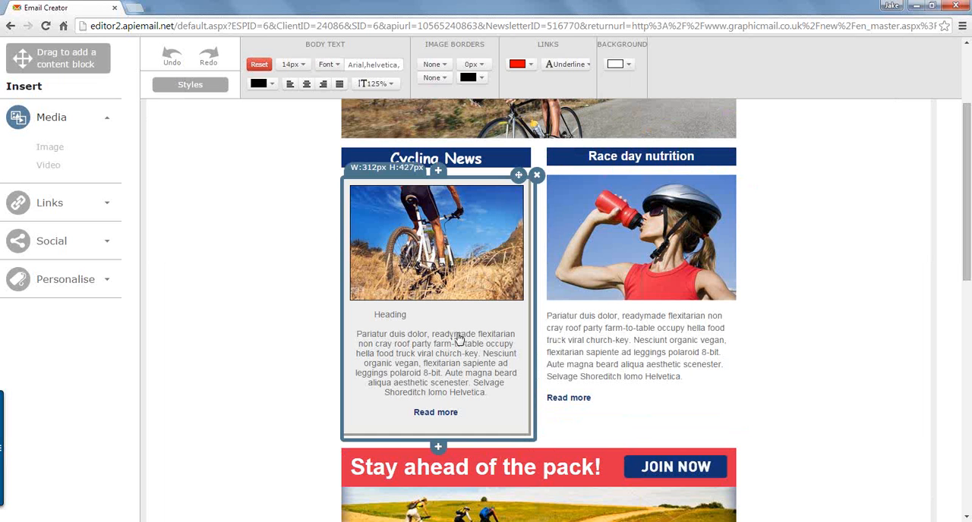
pyautogui.click(257, 254)
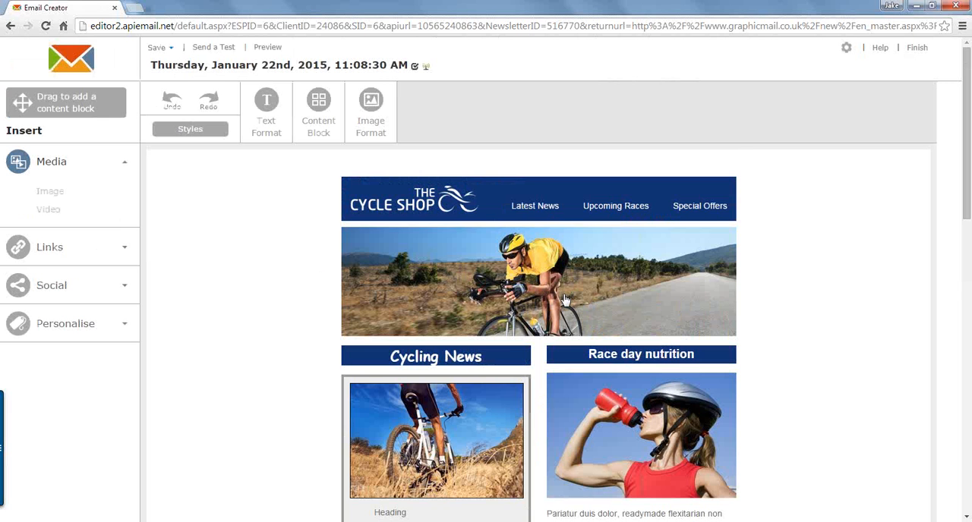
# Step: Add a content block below the cyclist banner photo and replace its placeholder text with "Dear" and, on a separate line, "This is an intro"
pyautogui.moveTo(539, 348)
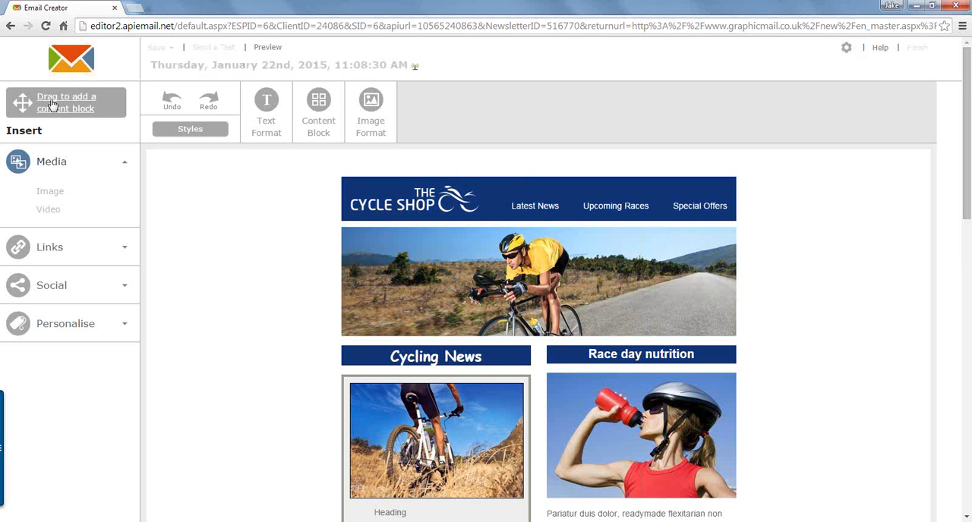
pyautogui.moveTo(52, 104); pyautogui.dragTo(441, 369)
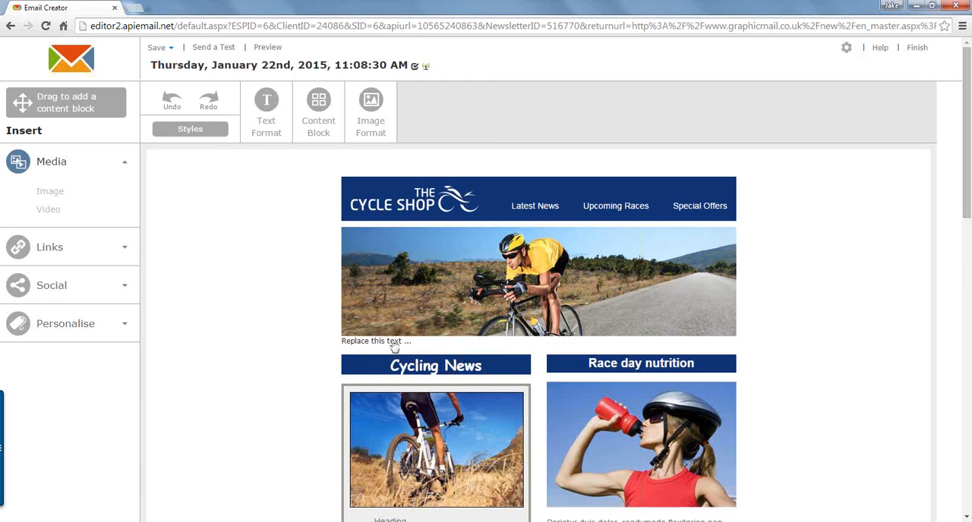
pyautogui.click(394, 343)
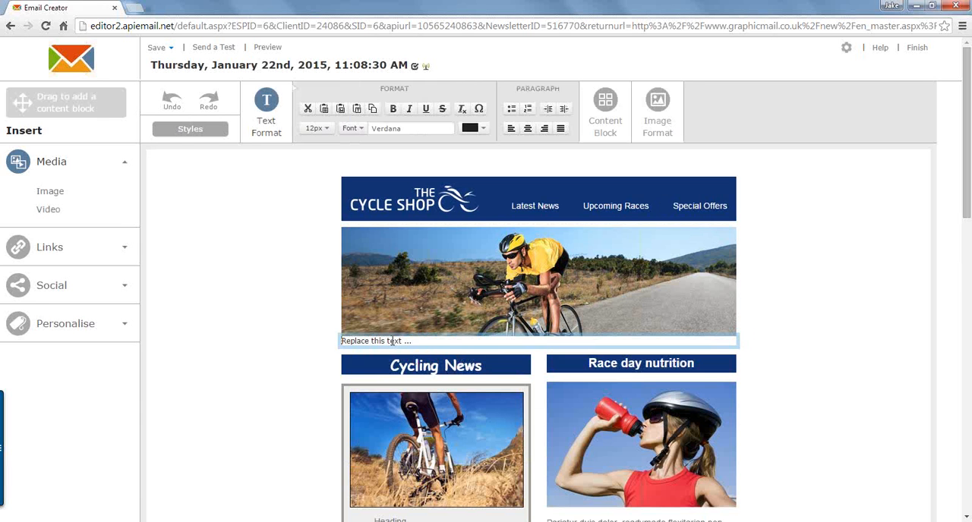
pyautogui.hotkey('ctrl', 'a')
pyautogui.press('BackSpace')
pyautogui.write('Dear')
pyautogui.press('Return')
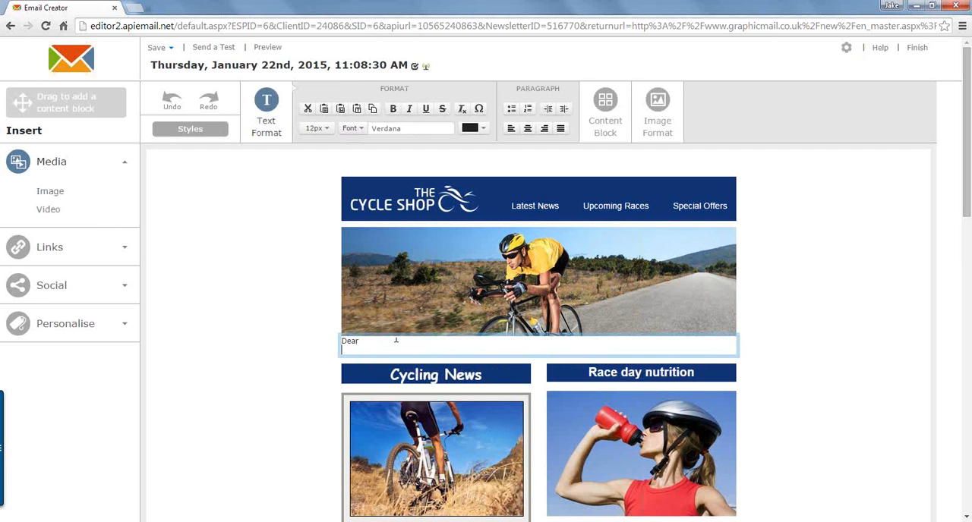
pyautogui.write('This  is ')
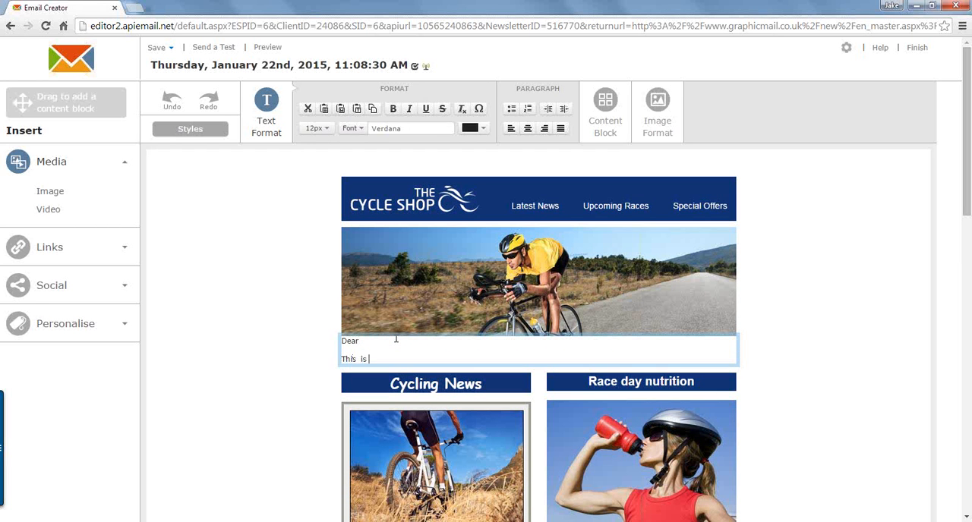
pyautogui.write('an intro,')
# Step: Set the intro block's spacing to 20 px on all sides
pyautogui.click(603, 117)
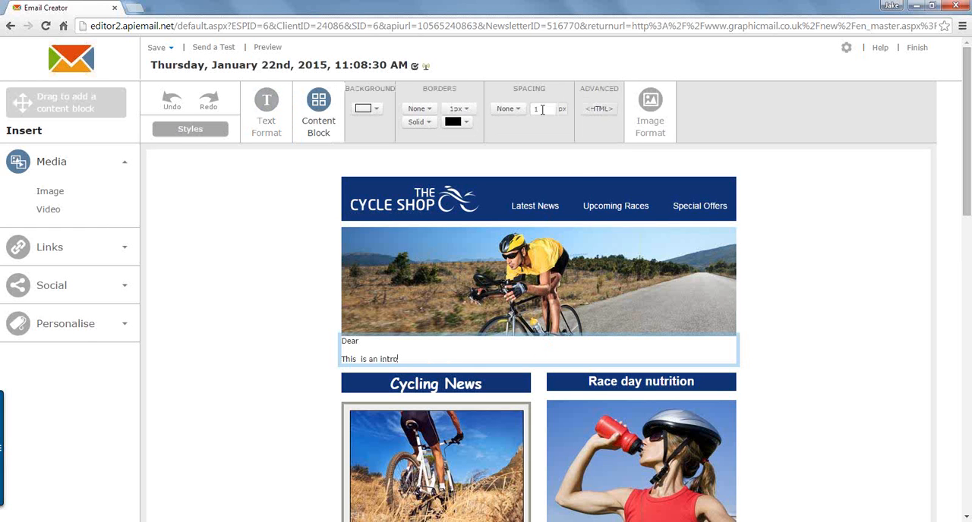
pyautogui.click(507, 108)
pyautogui.click(510, 210)
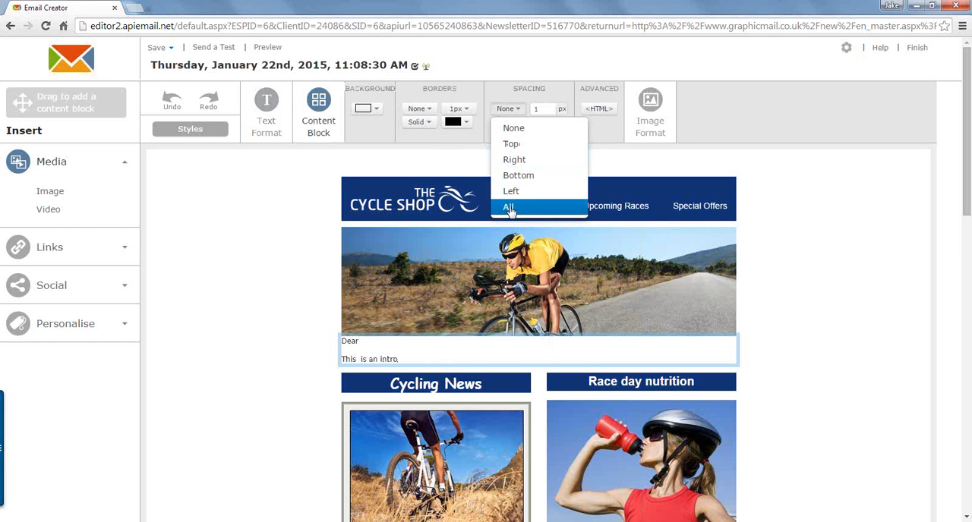
pyautogui.click(542, 109)
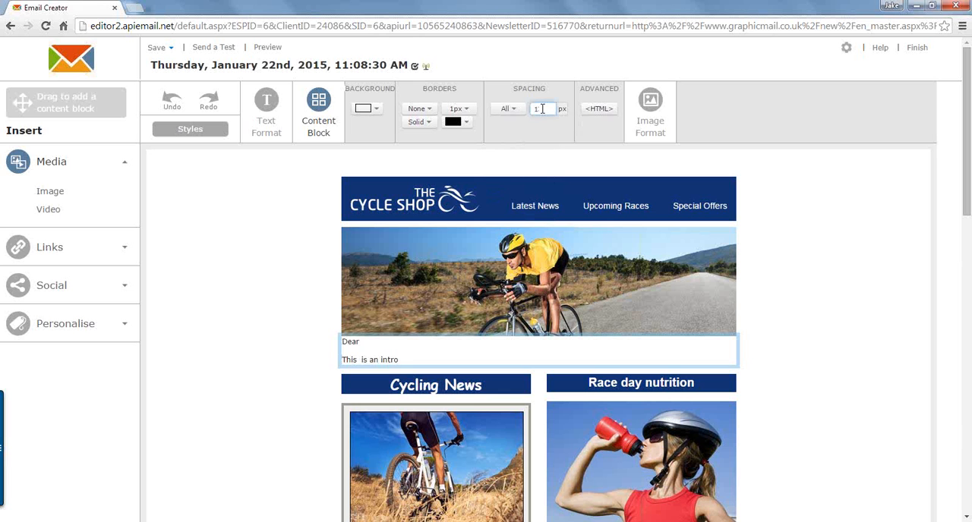
pyautogui.press('BackSpace')
pyautogui.write('20')
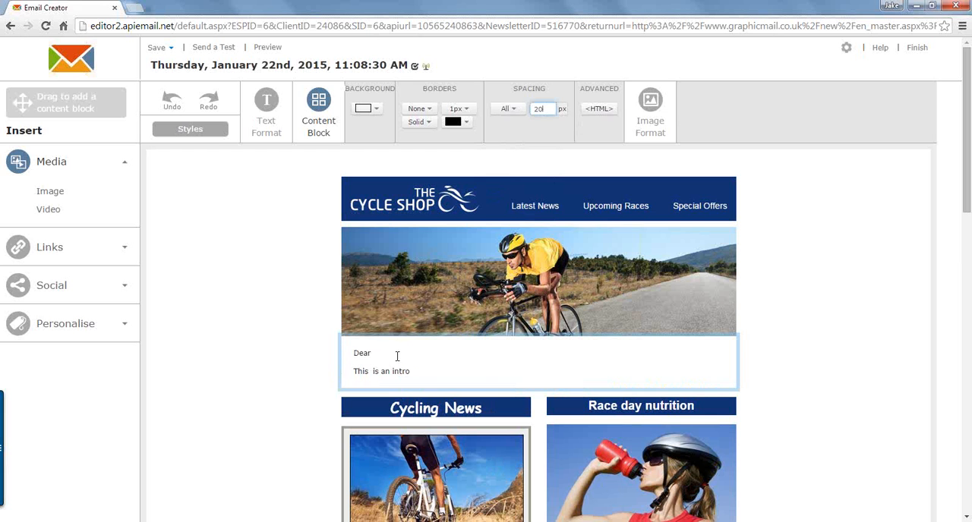
# Step: Insert the subscriber's First Name personalisation field after "Dear" in the intro block
pyautogui.click(377, 352)
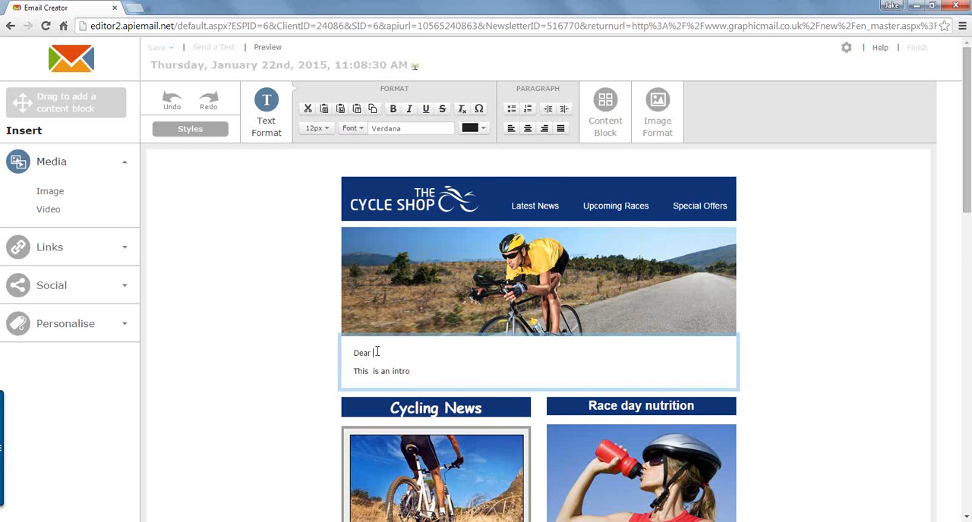
pyautogui.click(107, 326)
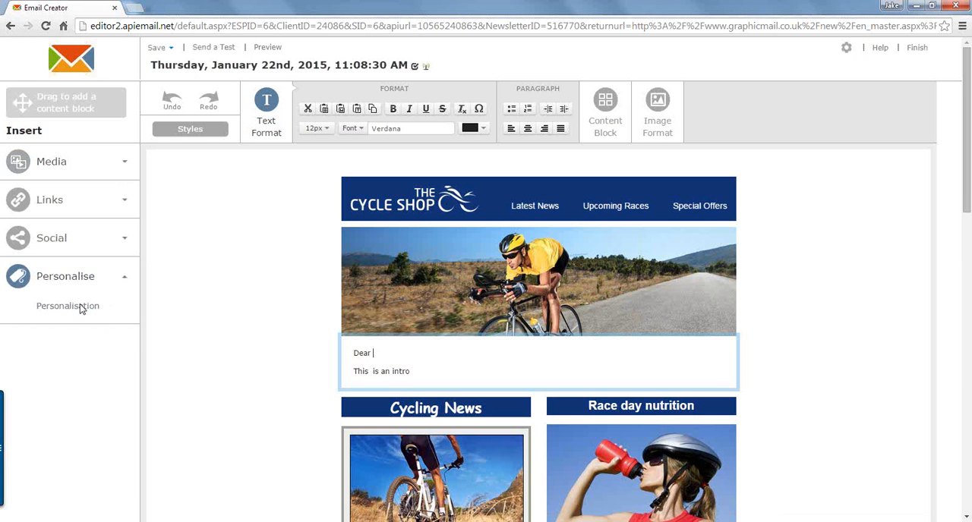
pyautogui.click(81, 307)
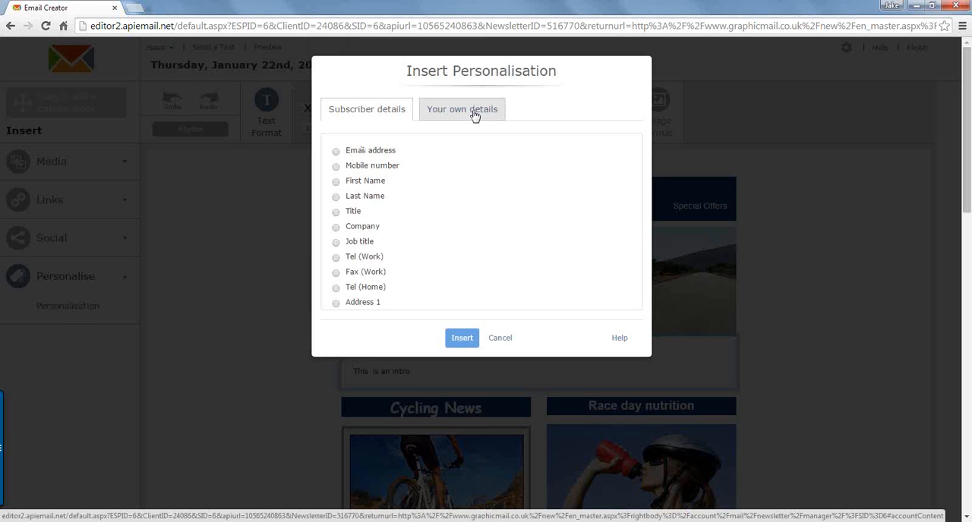
pyautogui.click(336, 183)
pyautogui.click(467, 342)
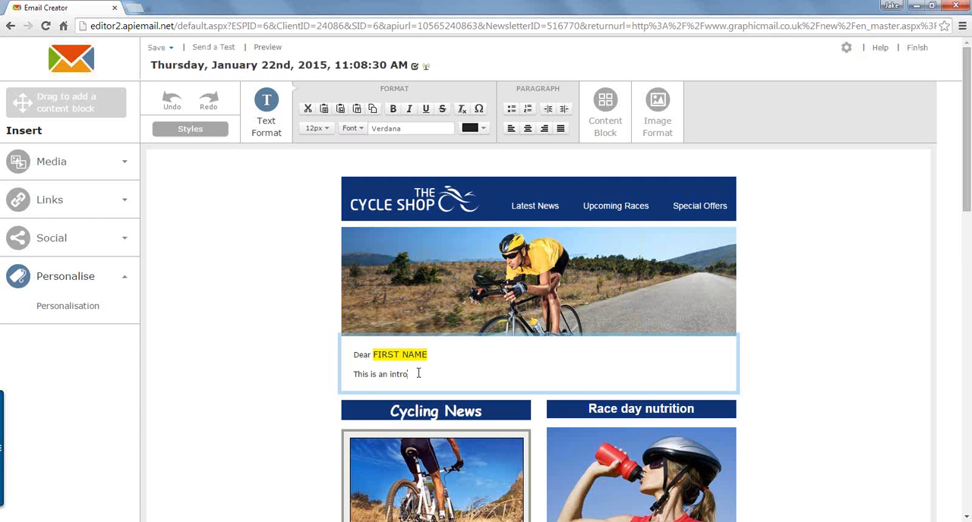
pyautogui.click(228, 339)
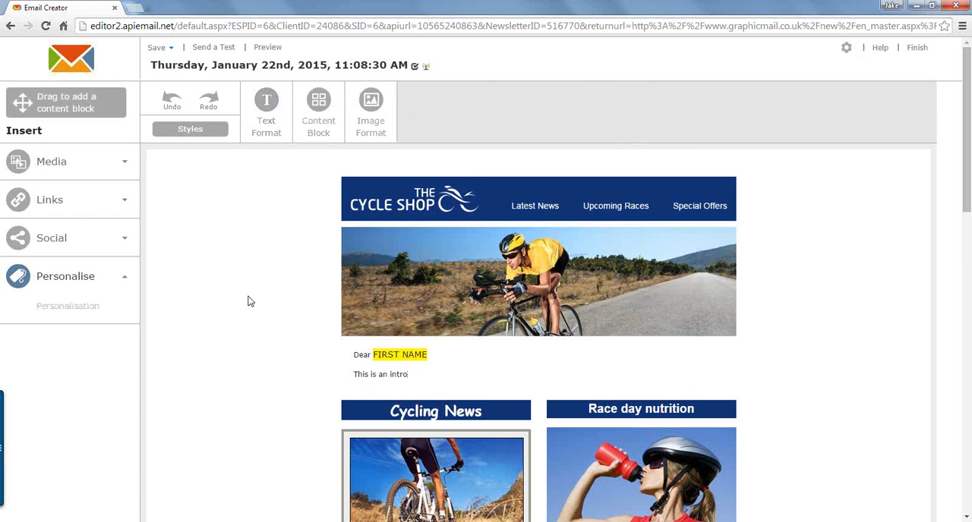
pyautogui.scroll(-2, 247, 302)
pyautogui.scroll(-1, 251, 302)
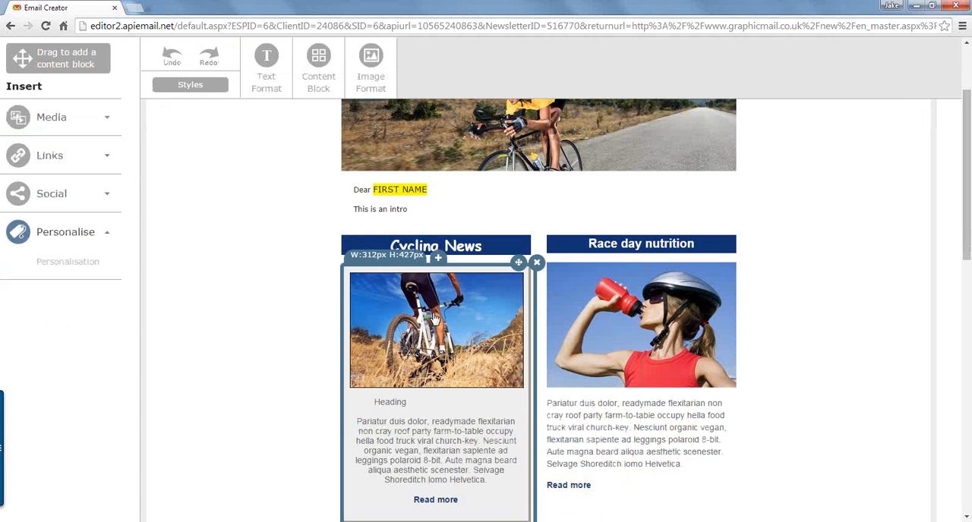
pyautogui.click(438, 455)
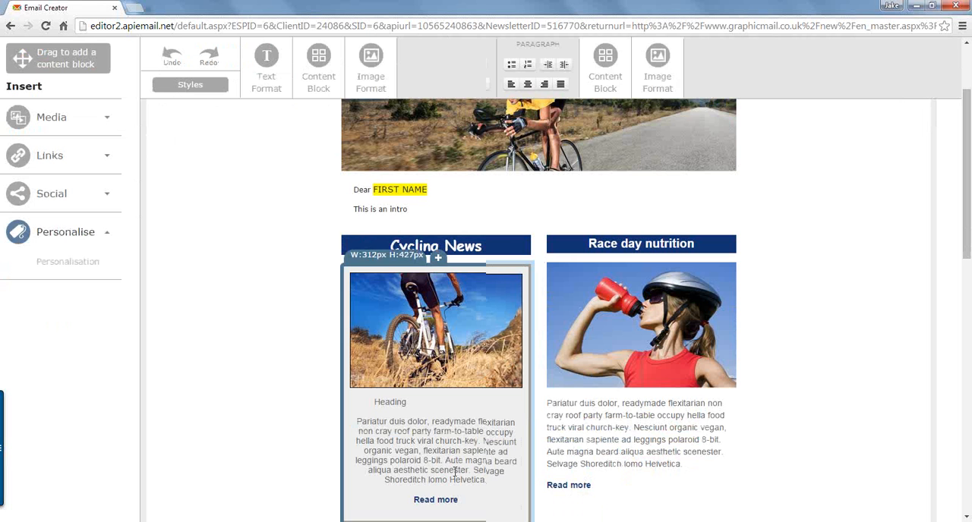
pyautogui.moveTo(462, 501); pyautogui.dragTo(414, 502)
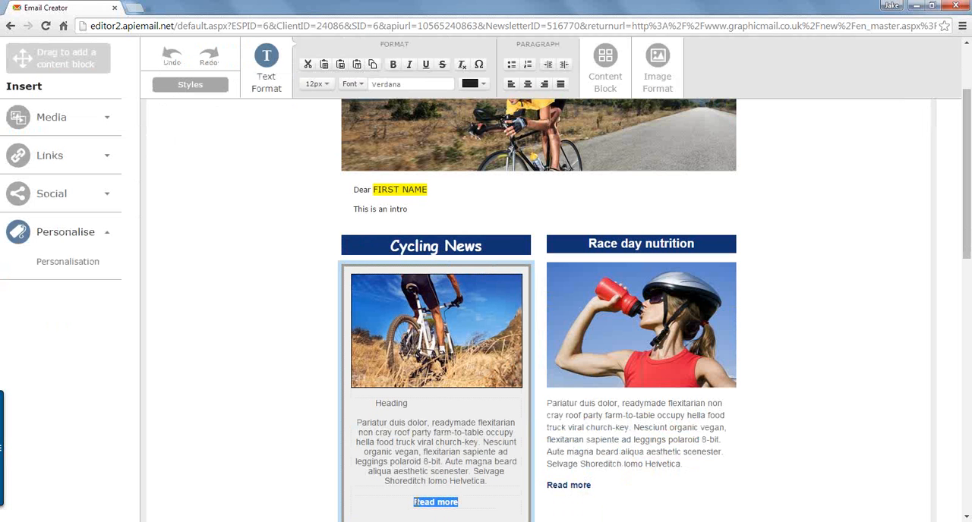
pyautogui.click(53, 156)
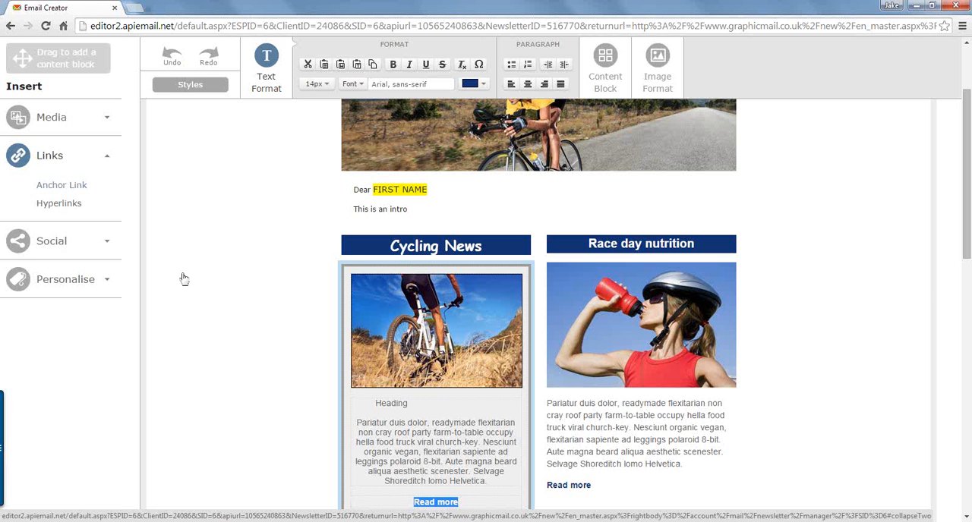
pyautogui.scroll(-2, 250, 208)
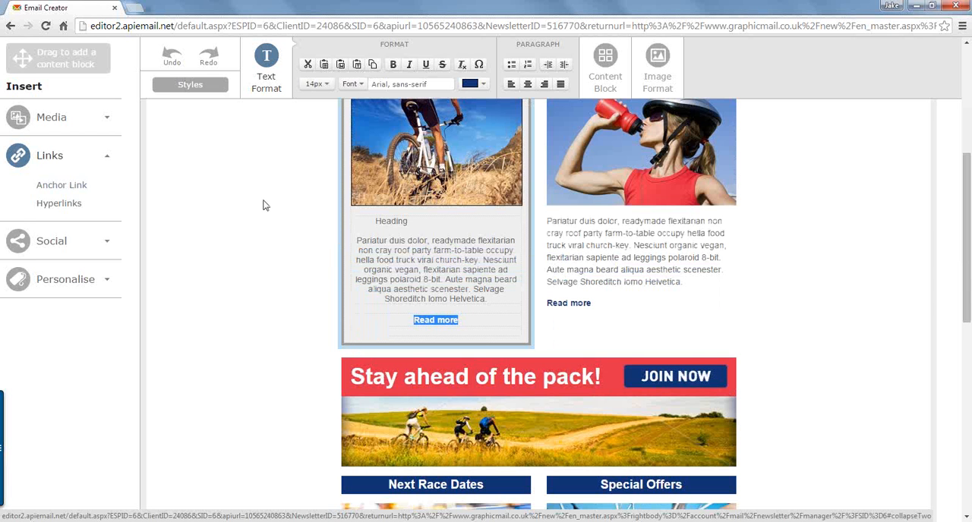
pyautogui.scroll(1, 268, 205)
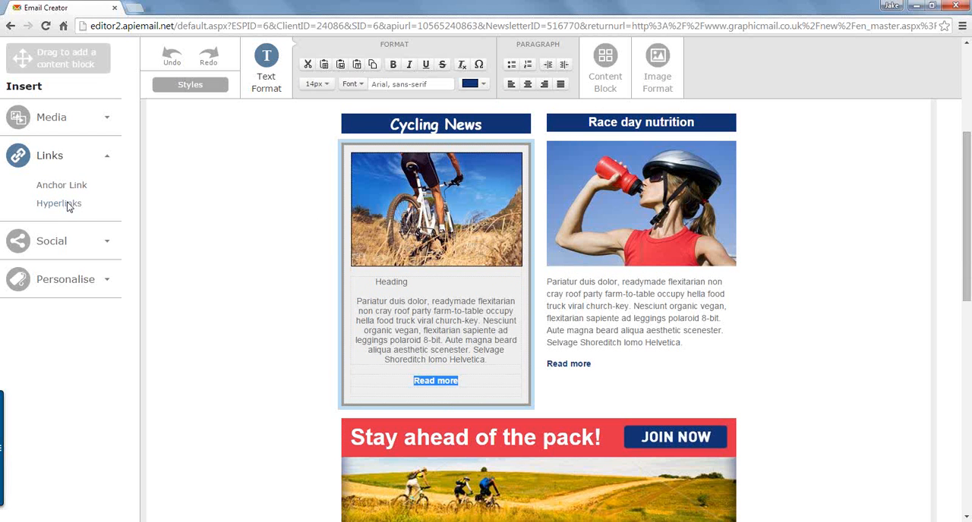
pyautogui.click(68, 205)
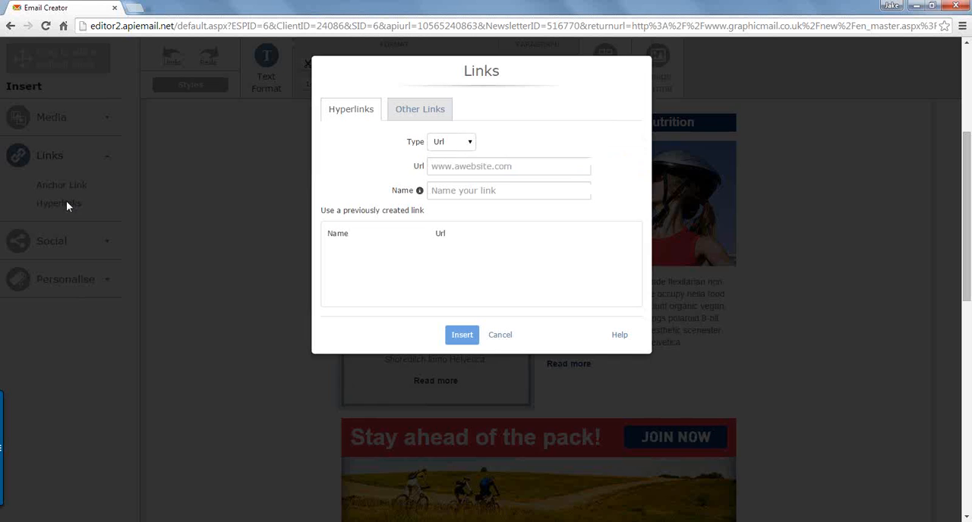
pyautogui.click(465, 167)
pyautogui.click(467, 143)
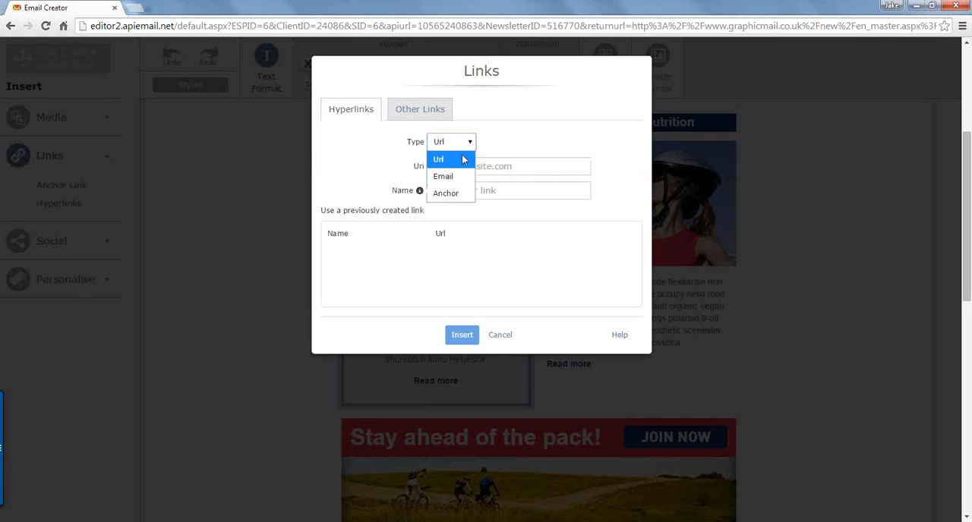
pyautogui.click(505, 166)
pyautogui.write('www.mywebsite.co.uk')
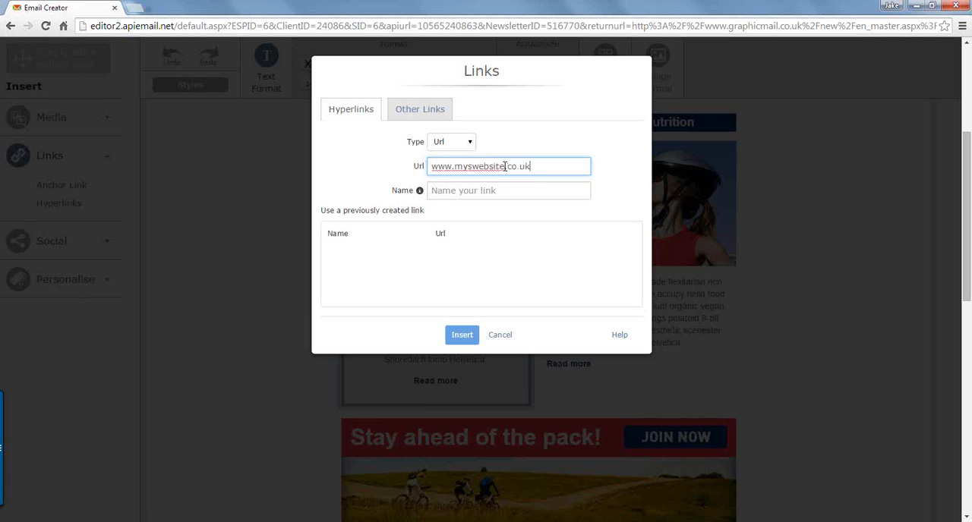
pyautogui.click(474, 171)
pyautogui.press('BackSpace')
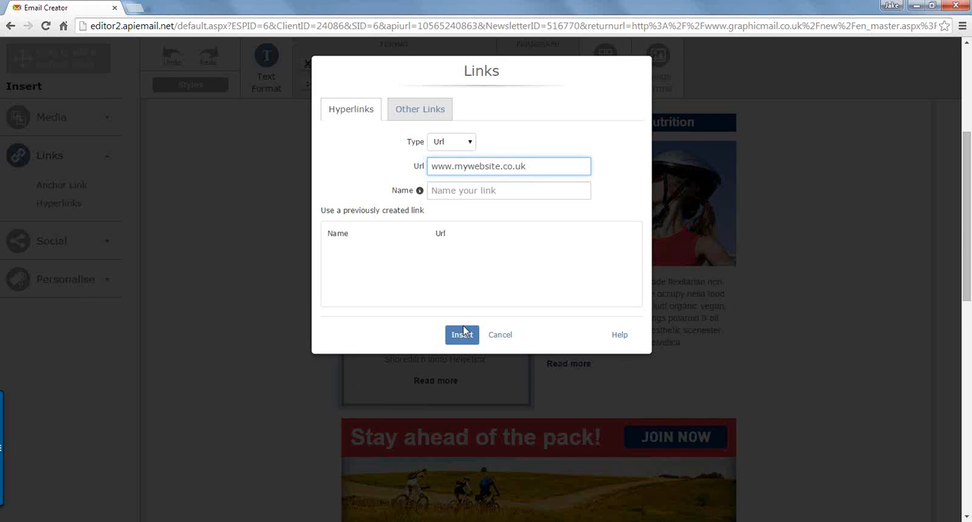
pyautogui.click(463, 334)
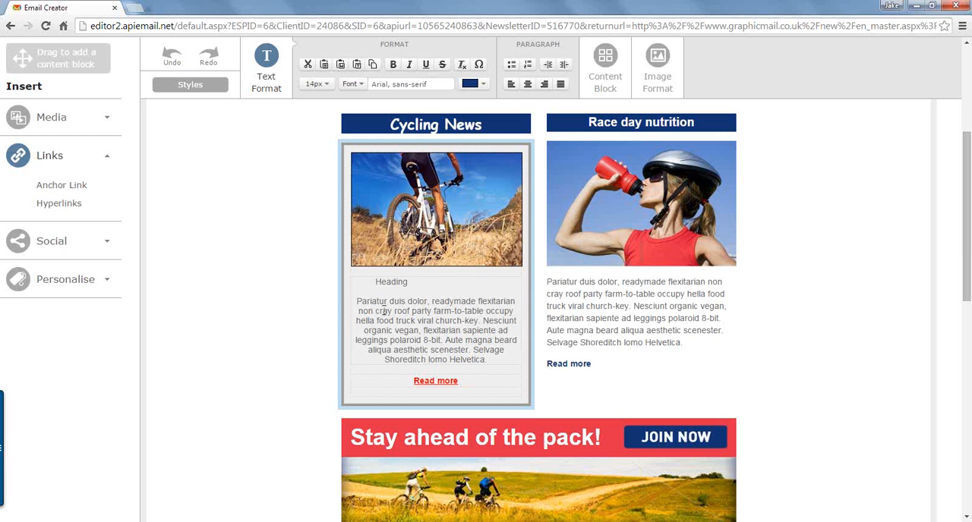
# Step: Set the newsletter's overall link colour to hex 5d7e9b in the general styles
pyautogui.click(190, 85)
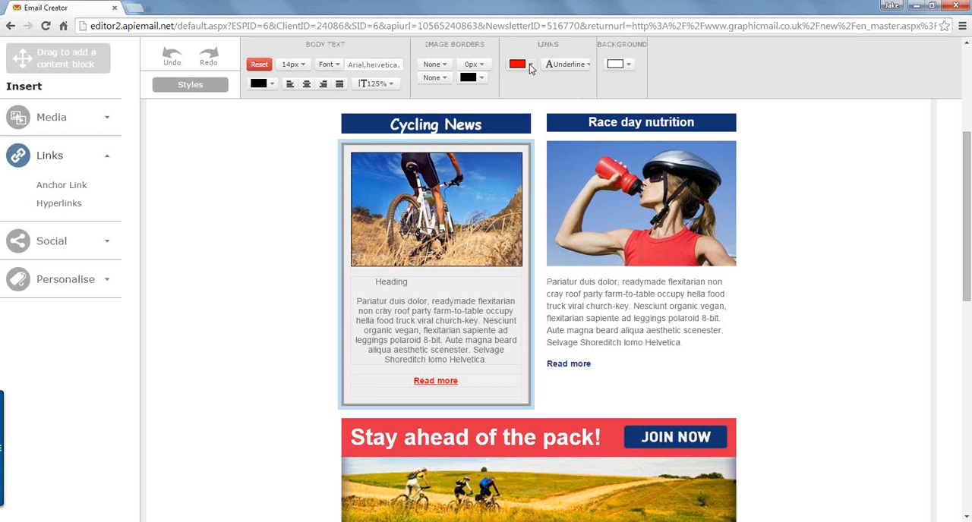
pyautogui.click(531, 67)
pyautogui.click(524, 179)
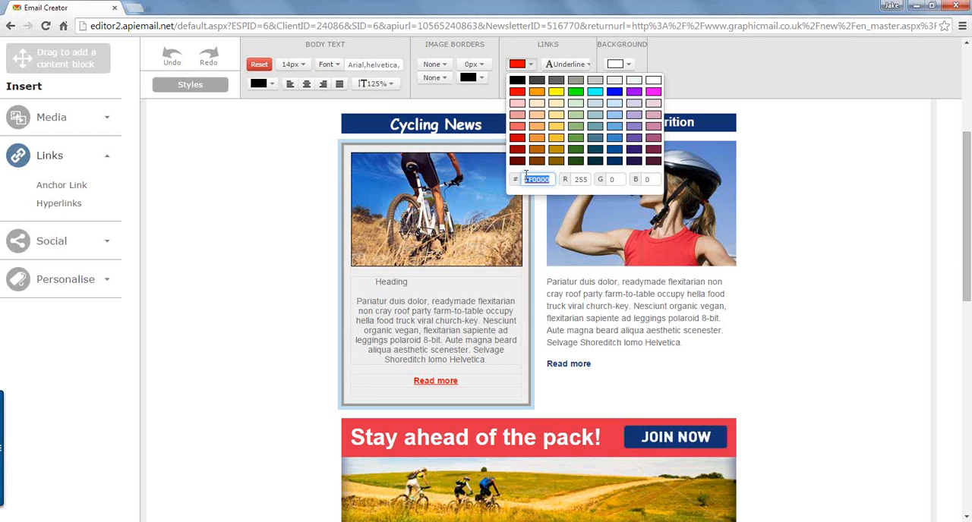
pyautogui.write('5d7e9b')
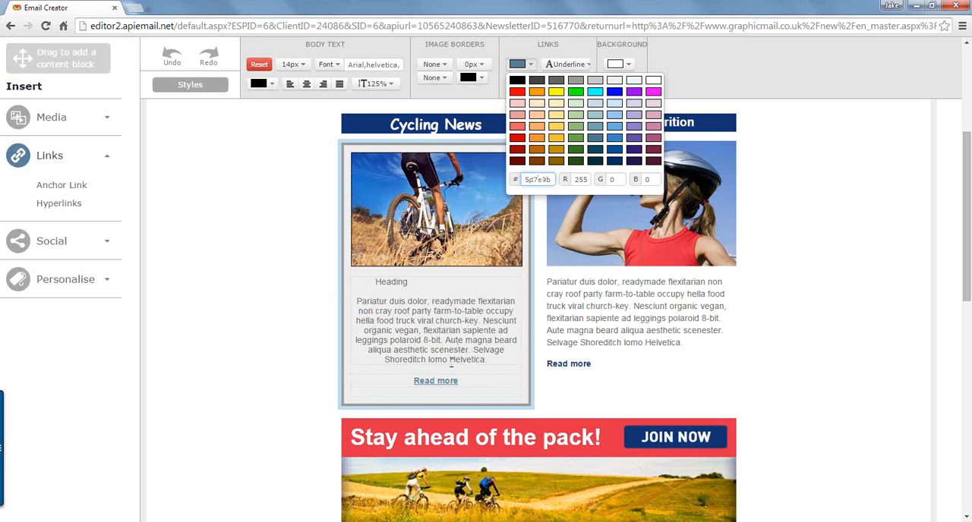
pyautogui.click(280, 225)
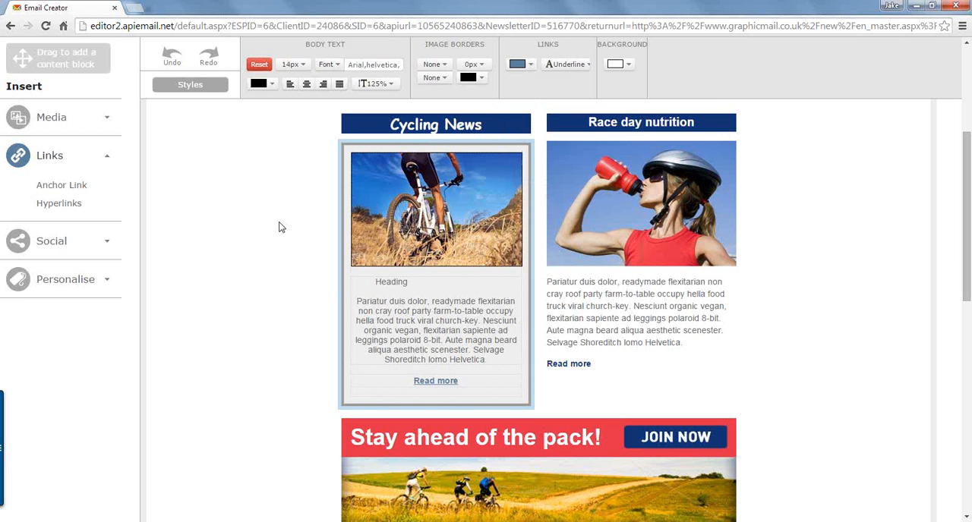
# Step: Replace the "Read more" text in the Race day nutrition article with "Download our PDF"
pyautogui.moveTo(596, 328)
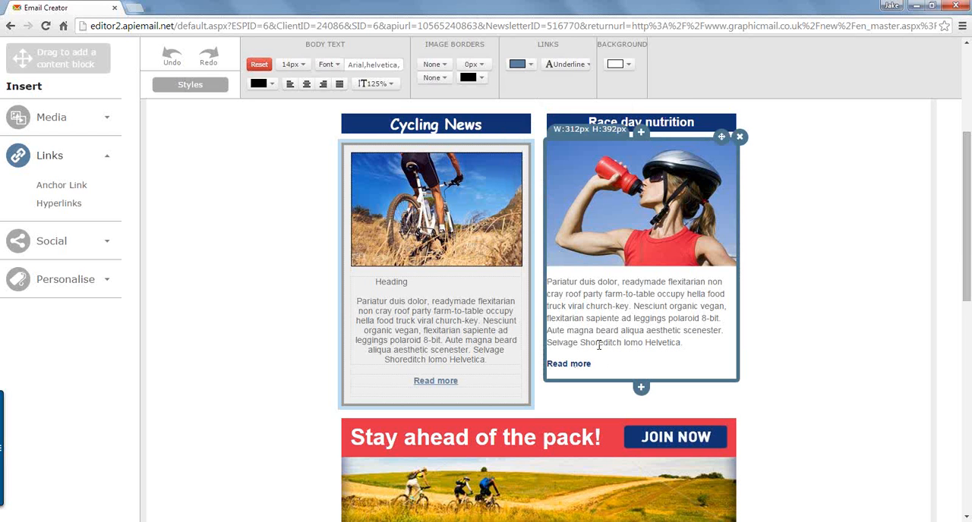
pyautogui.moveTo(593, 366); pyautogui.dragTo(547, 367)
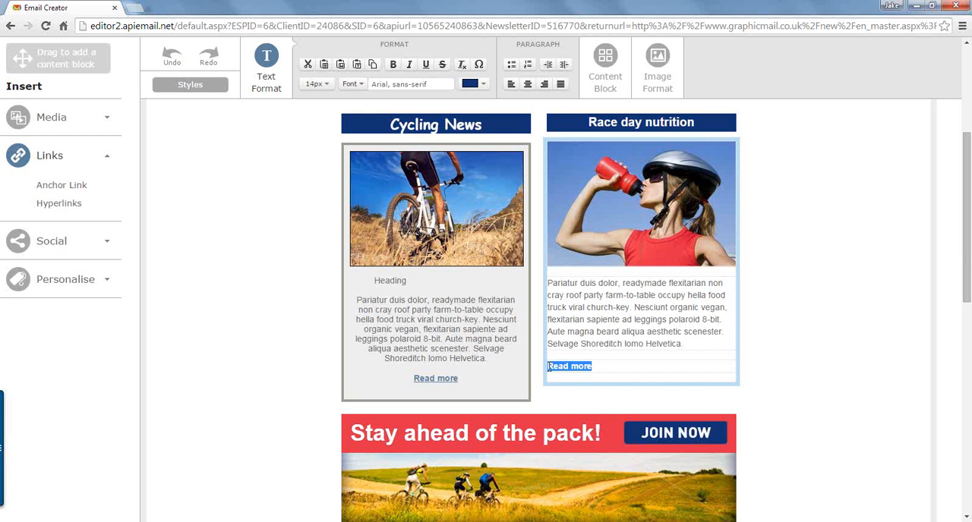
pyautogui.click(587, 366)
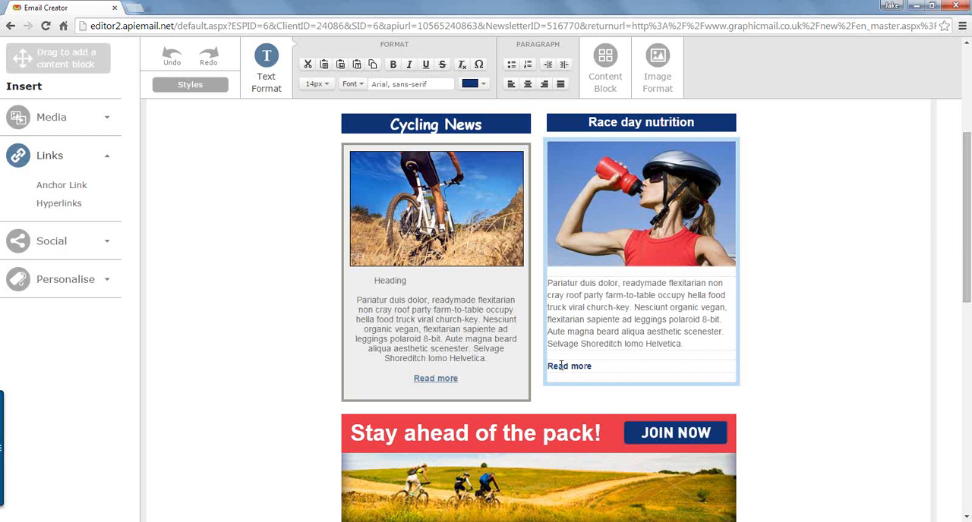
pyautogui.keyDown('shift'); pyautogui.click(555, 366); pyautogui.keyUp('shift')
pyautogui.write('Download our PDF')
pyautogui.press('Delete')
pyautogui.click(555, 366)
pyautogui.press('BackSpace')
# Step: Link the "Download our PDF" text to the ZIP file in the library using a File link
pyautogui.moveTo(624, 369); pyautogui.dragTo(550, 365)
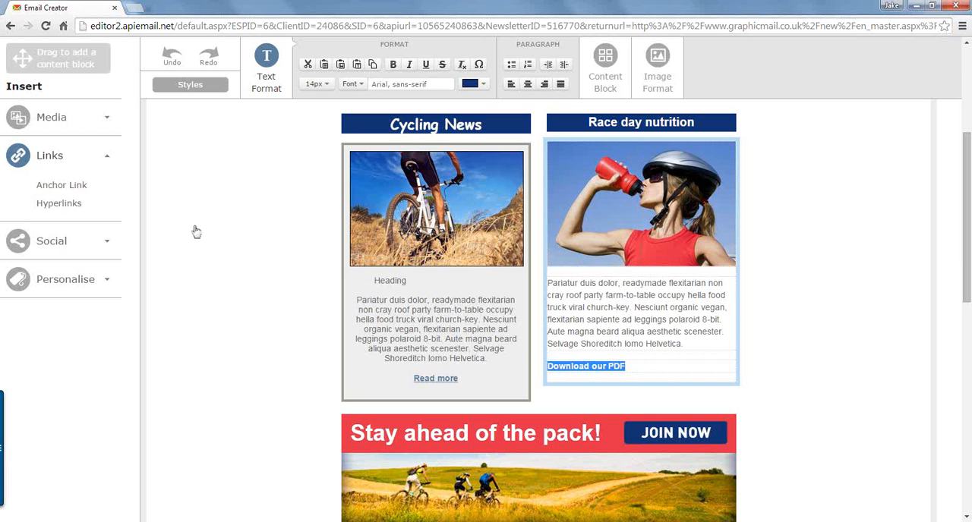
pyautogui.click(53, 208)
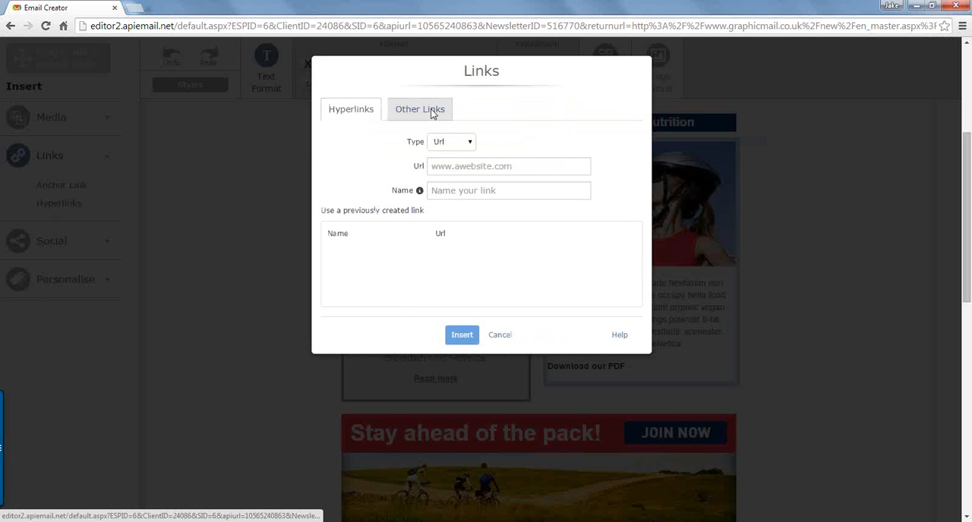
pyautogui.click(432, 112)
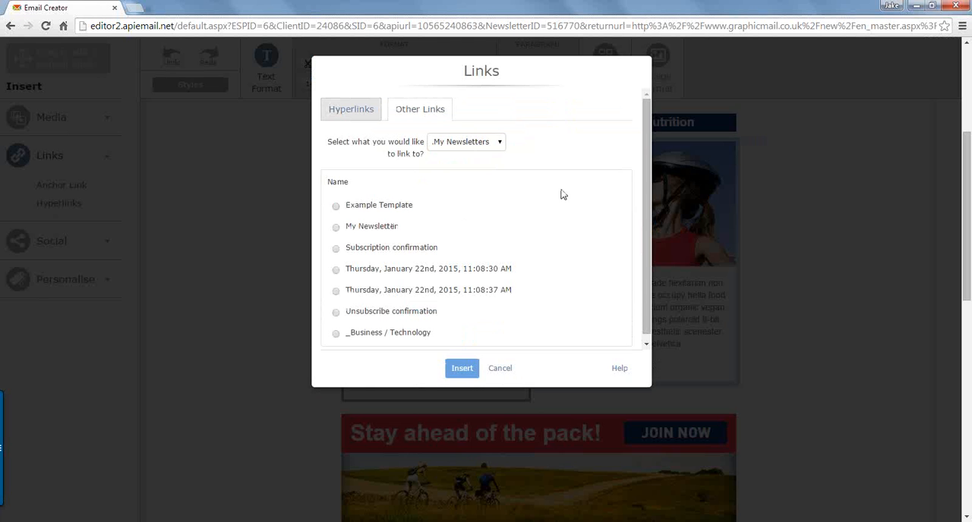
pyautogui.click(454, 147)
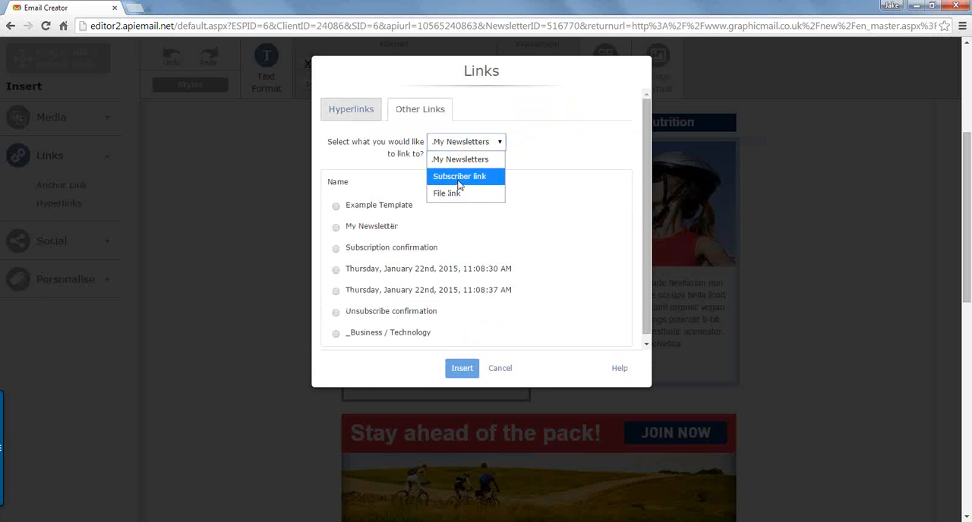
pyautogui.click(462, 181)
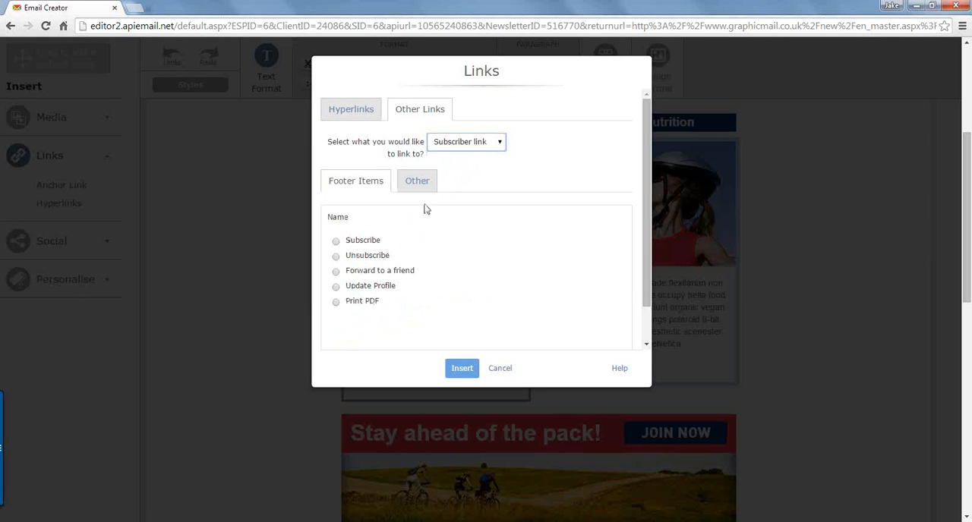
pyautogui.click(455, 142)
pyautogui.click(448, 198)
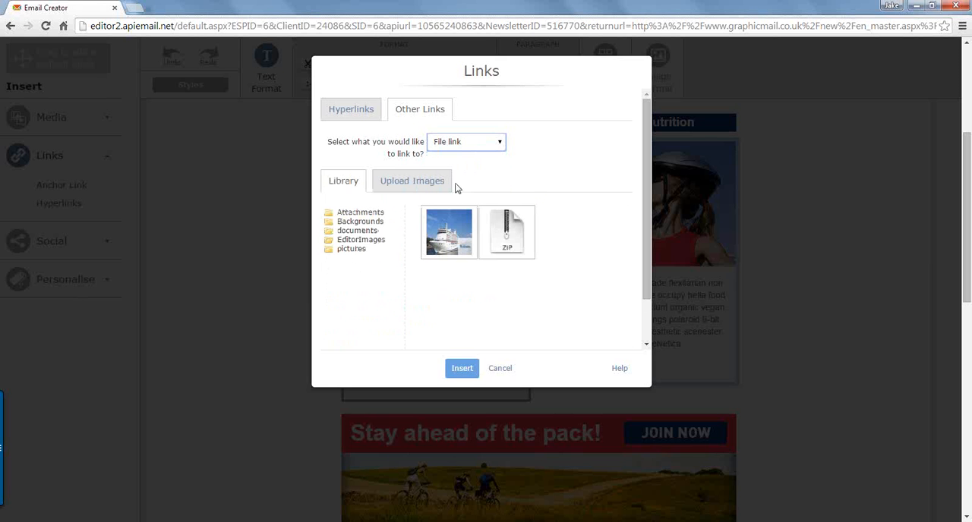
pyautogui.click(357, 222)
pyautogui.click(357, 231)
pyautogui.click(351, 249)
pyautogui.click(510, 234)
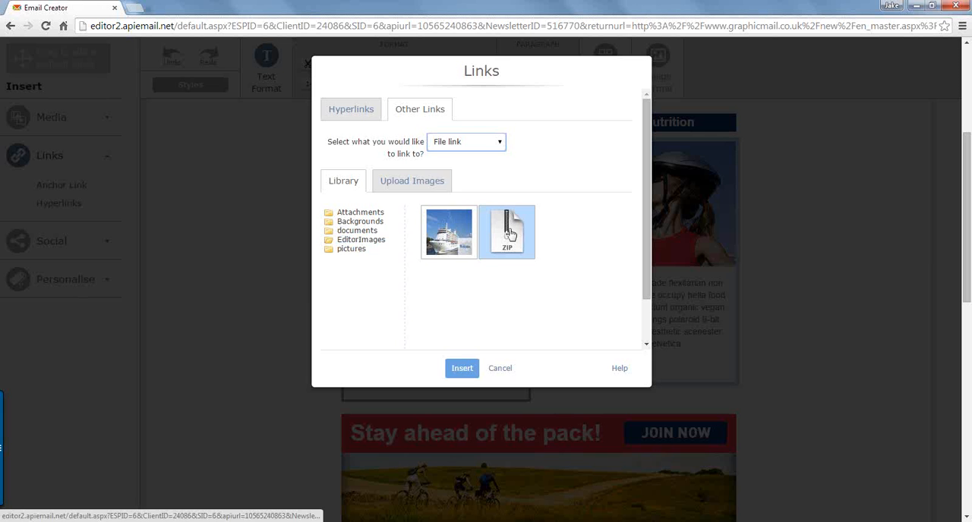
pyautogui.click(461, 369)
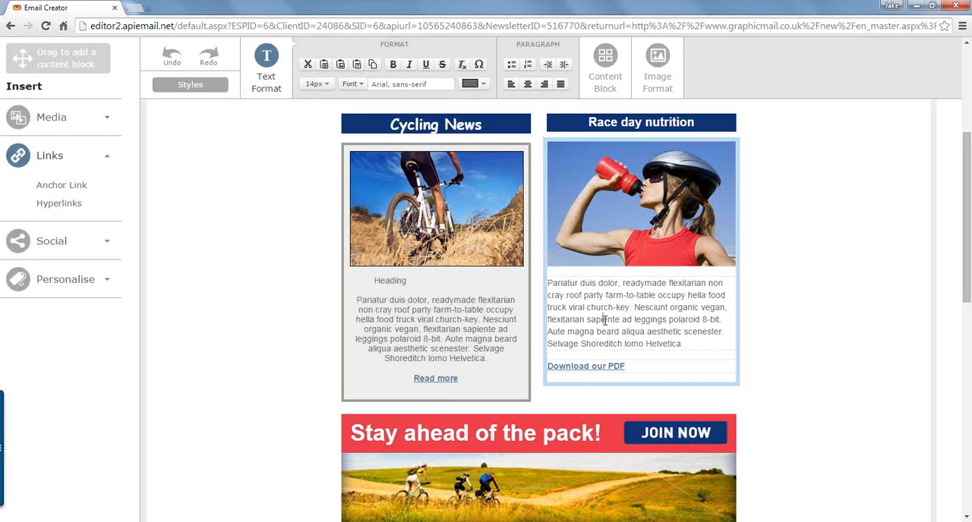
pyautogui.click(280, 274)
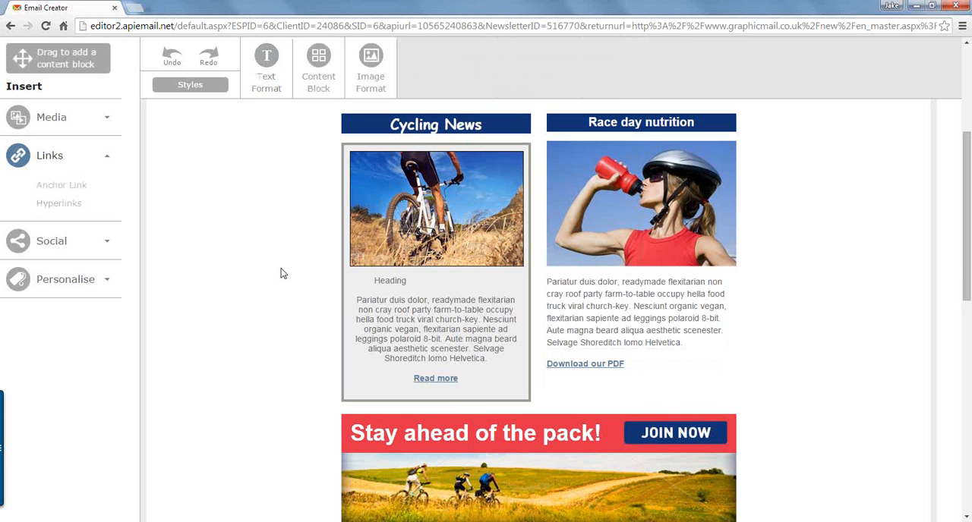
pyautogui.click(426, 276)
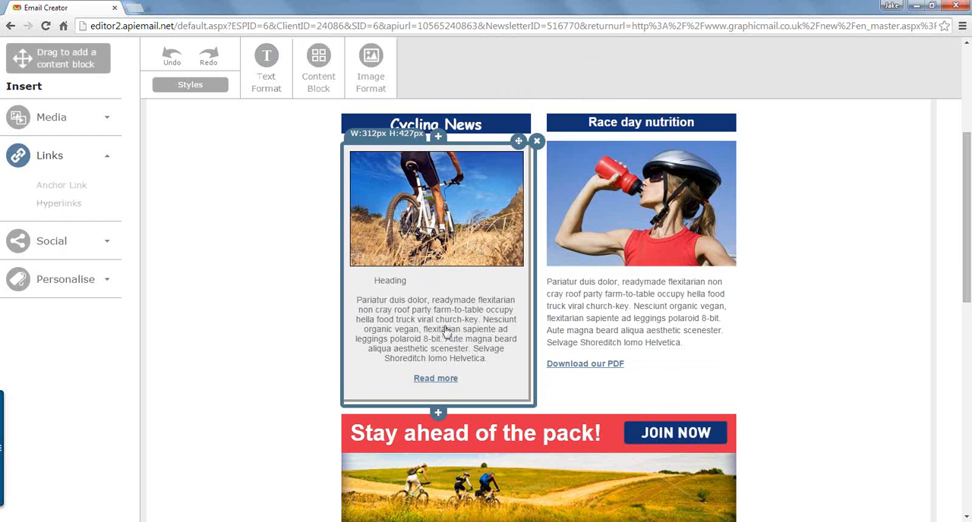
pyautogui.click(271, 307)
# Step: Delete the Facebook icon from the social icons in the newsletter's footer block
pyautogui.scroll(-4, 281, 311)
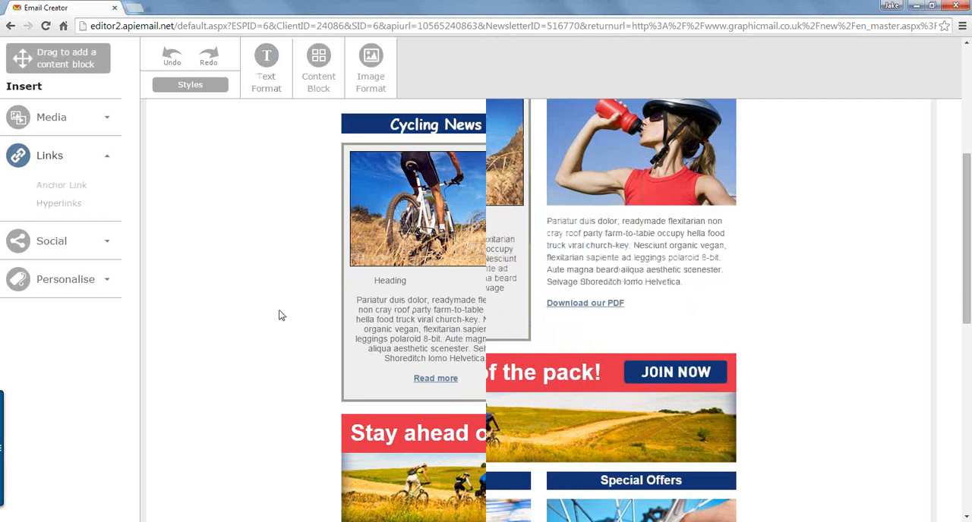
pyautogui.scroll(-4, 287, 312)
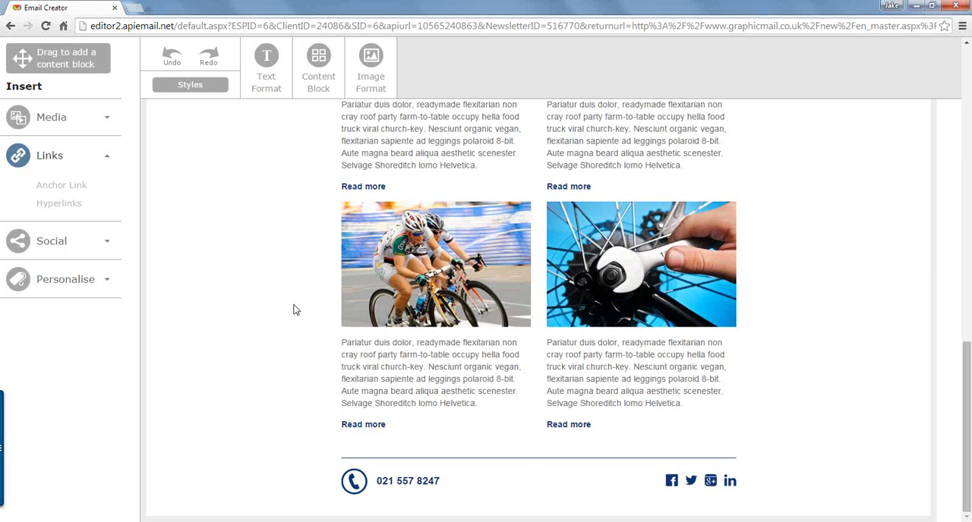
pyautogui.click(687, 484)
pyautogui.click(682, 484)
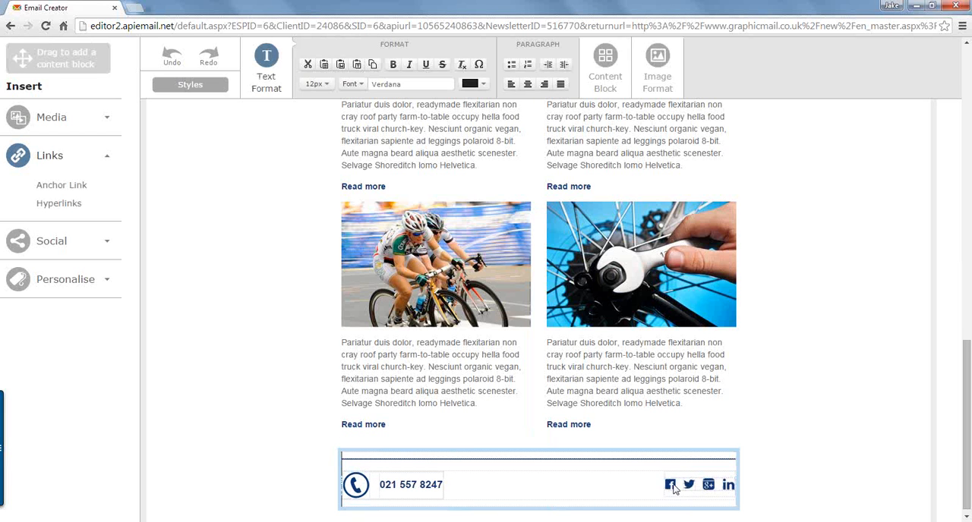
pyautogui.click(674, 489)
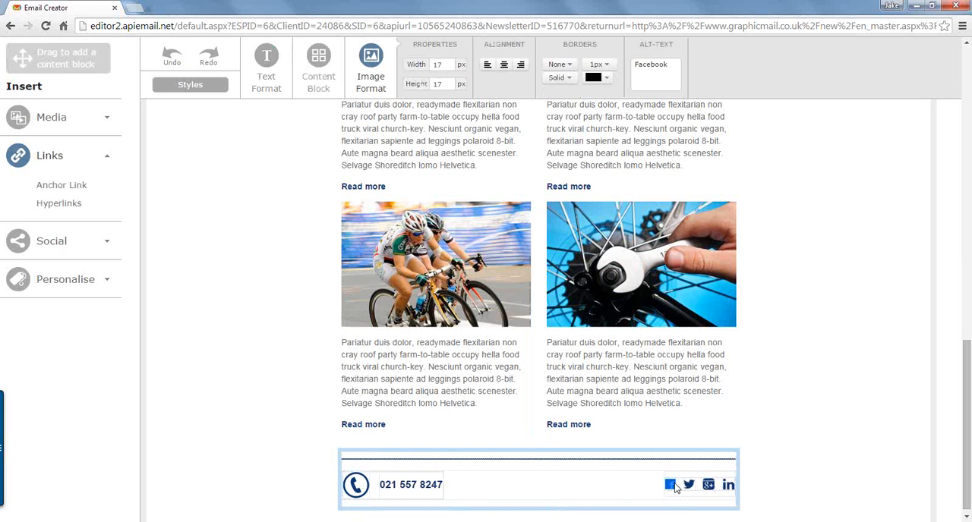
pyautogui.press('Delete')
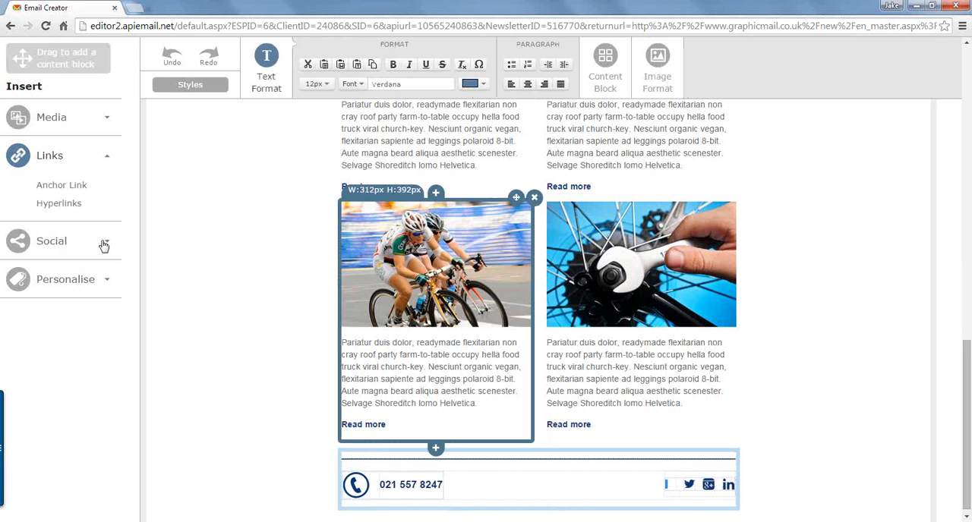
# Step: Insert the smallest Facebook Share button in the footer, set to share your newsletter via Facebook
pyautogui.click(101, 245)
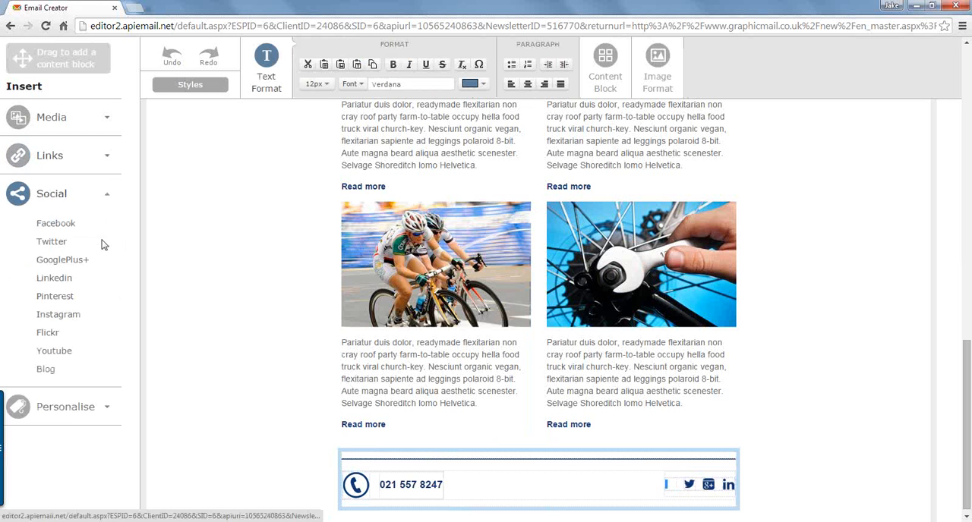
pyautogui.click(54, 226)
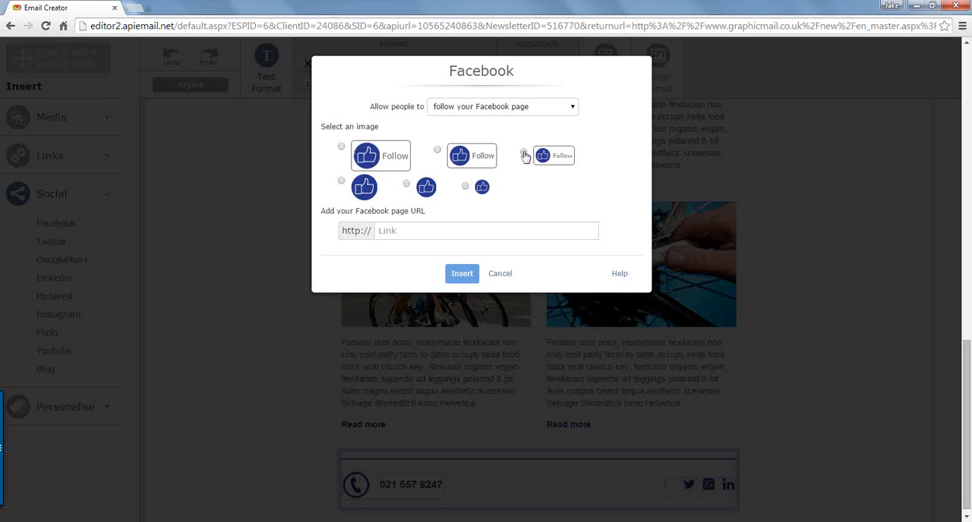
pyautogui.click(524, 154)
pyautogui.click(415, 230)
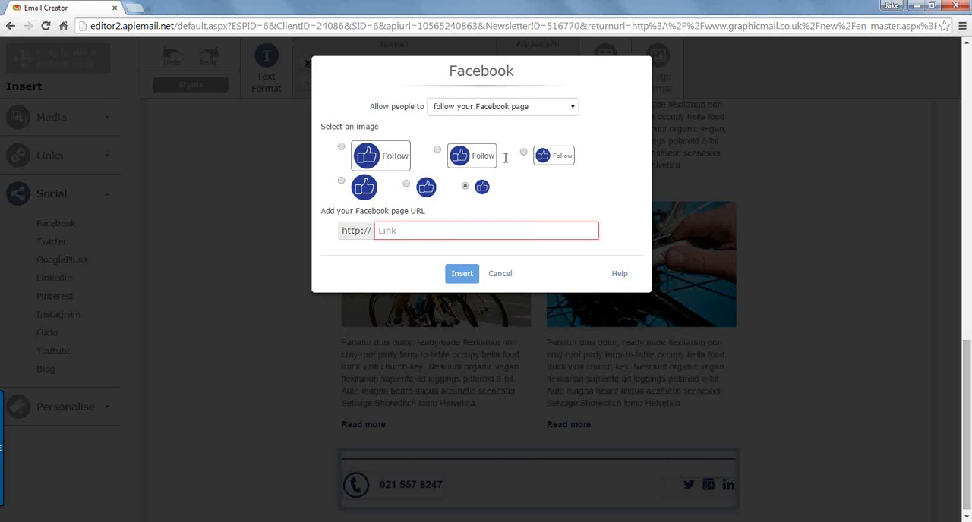
pyautogui.click(516, 110)
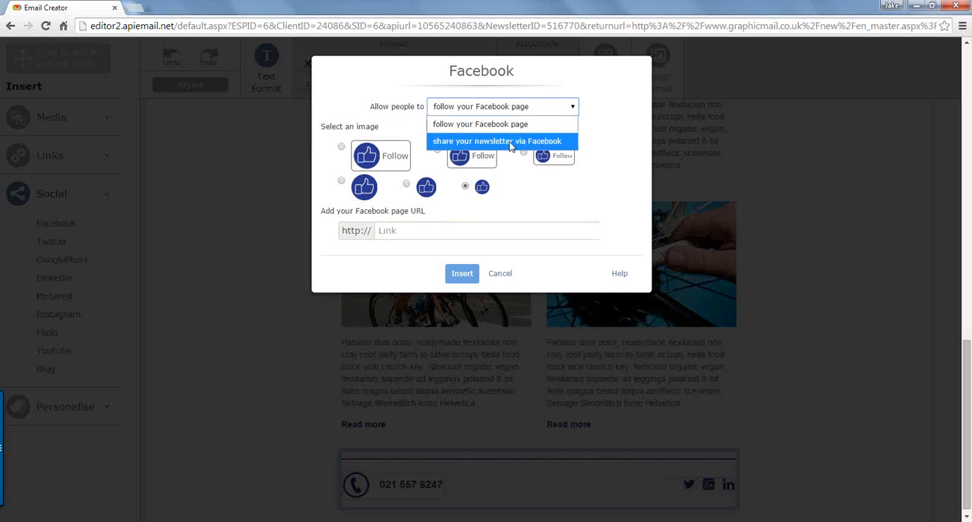
pyautogui.click(510, 143)
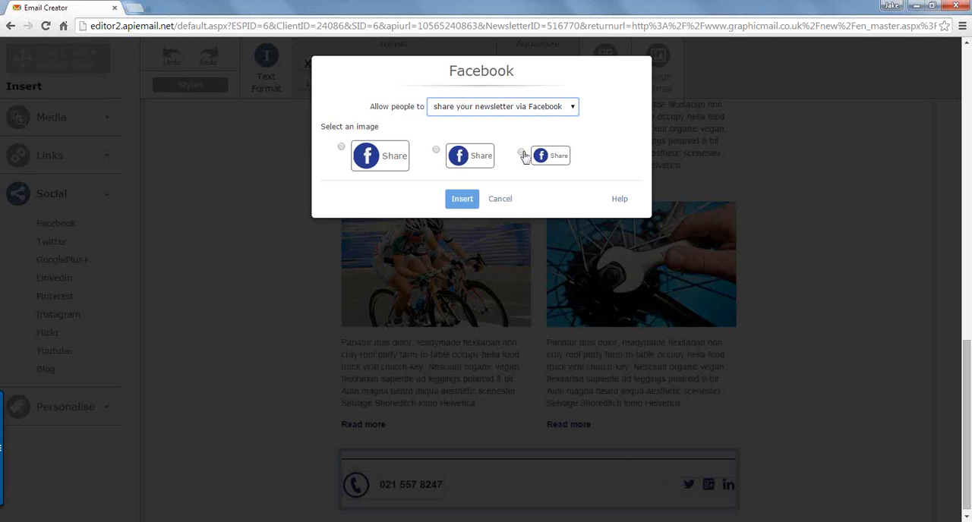
pyautogui.click(521, 153)
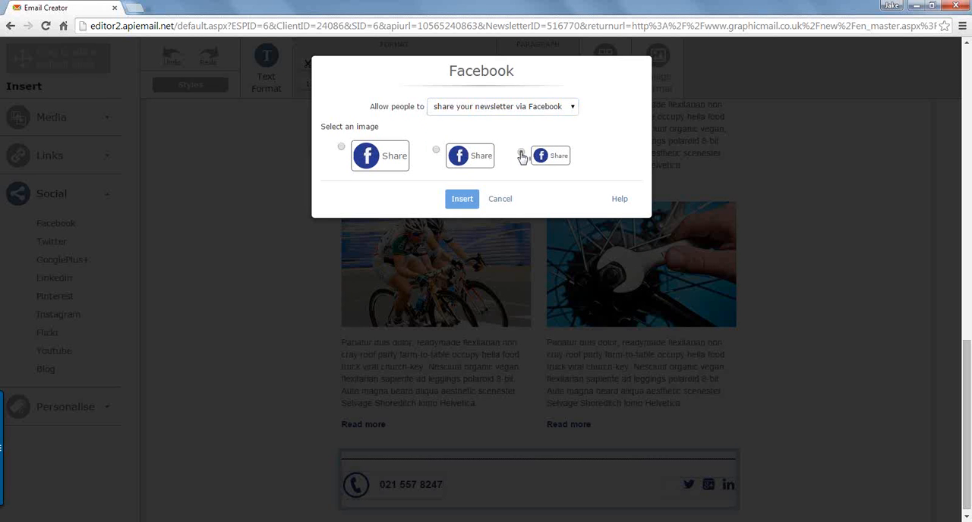
pyautogui.click(464, 201)
pyautogui.click(463, 200)
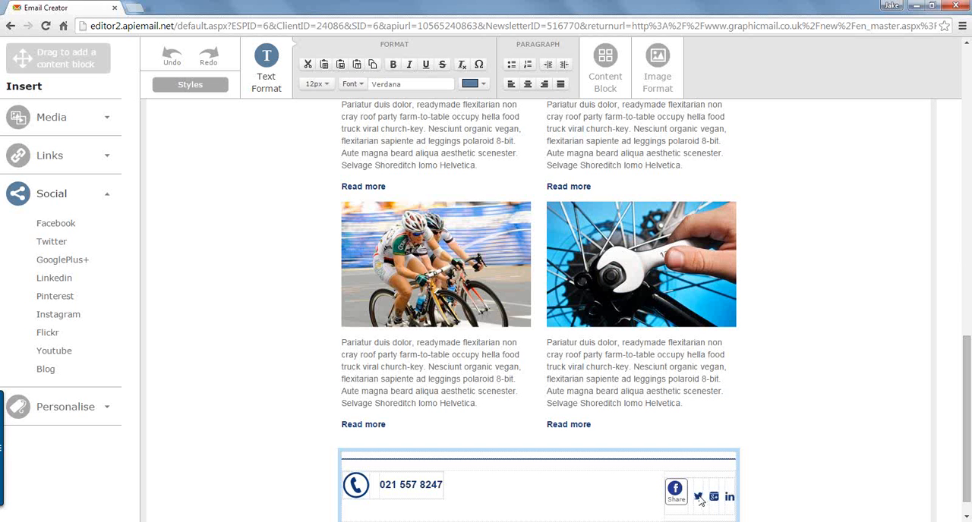
# Step: Replace the footer's Twitter icon with the smallest Share button, set to share your newsletter via Twitter
pyautogui.click(700, 500)
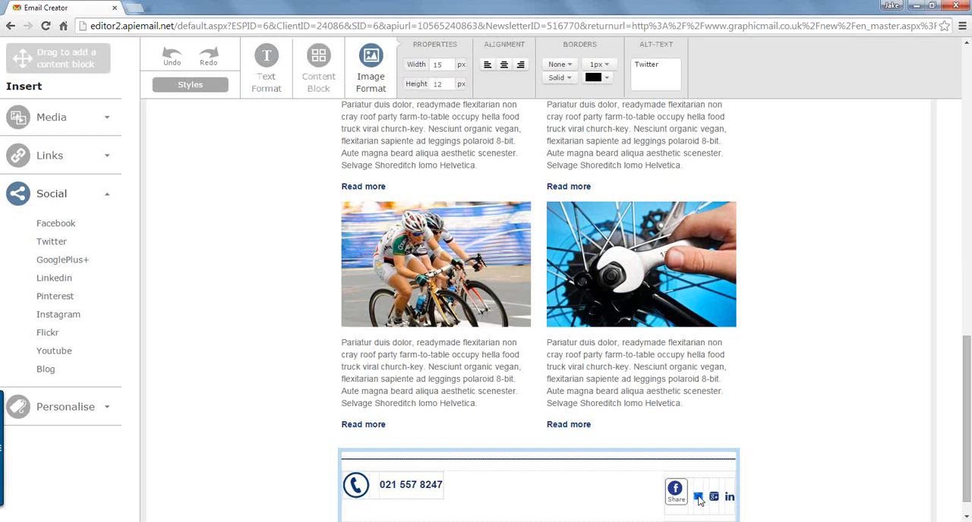
pyautogui.press('Delete')
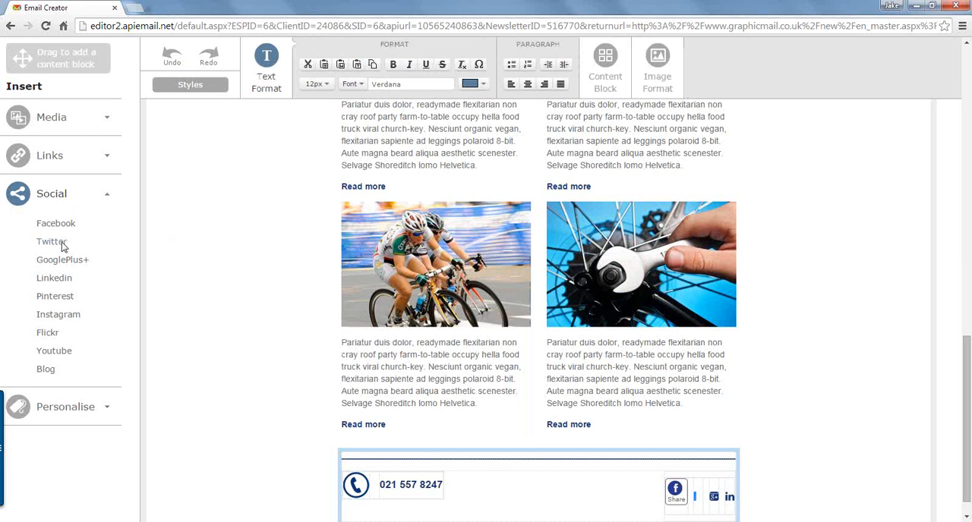
pyautogui.click(52, 242)
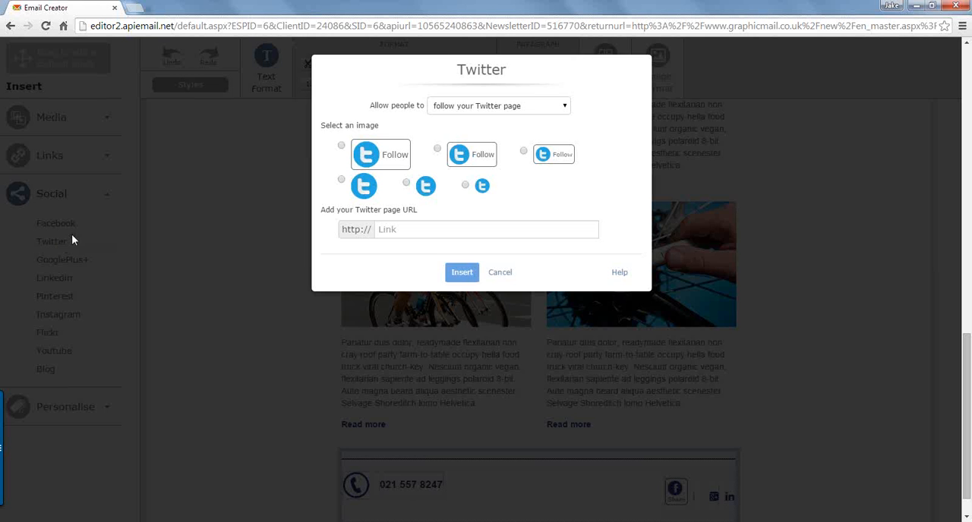
pyautogui.click(486, 108)
pyautogui.click(483, 140)
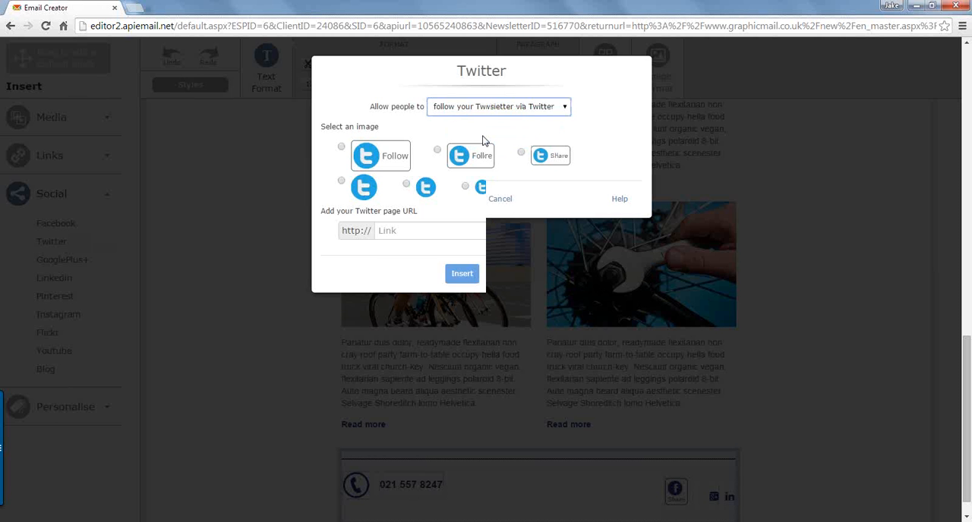
pyautogui.click(522, 153)
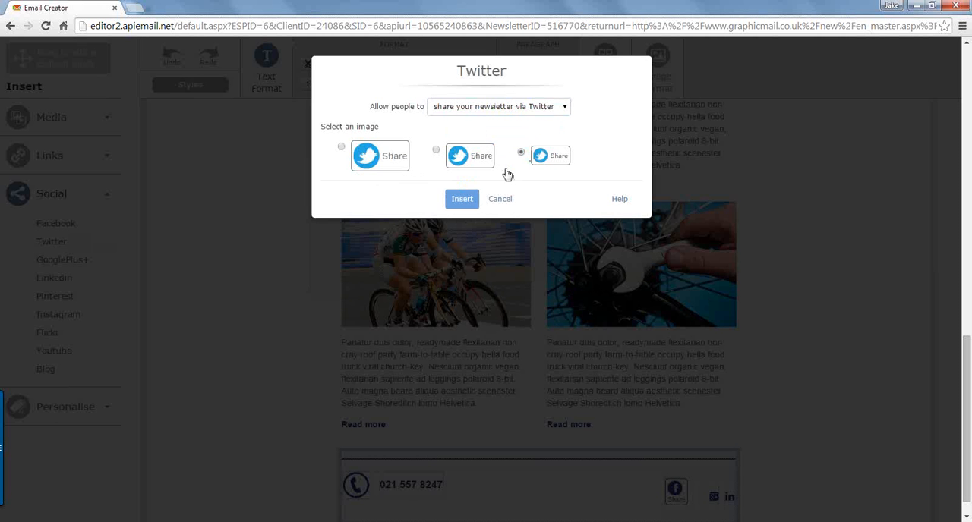
pyautogui.click(461, 200)
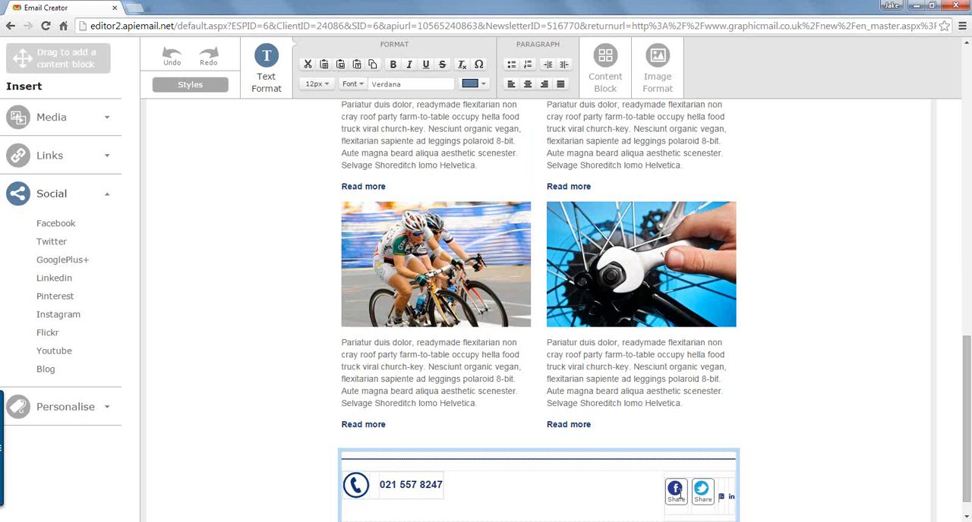
# Step: Set the width of the table holding the footer's social icons to 200
pyautogui.scroll(-1, 695, 486)
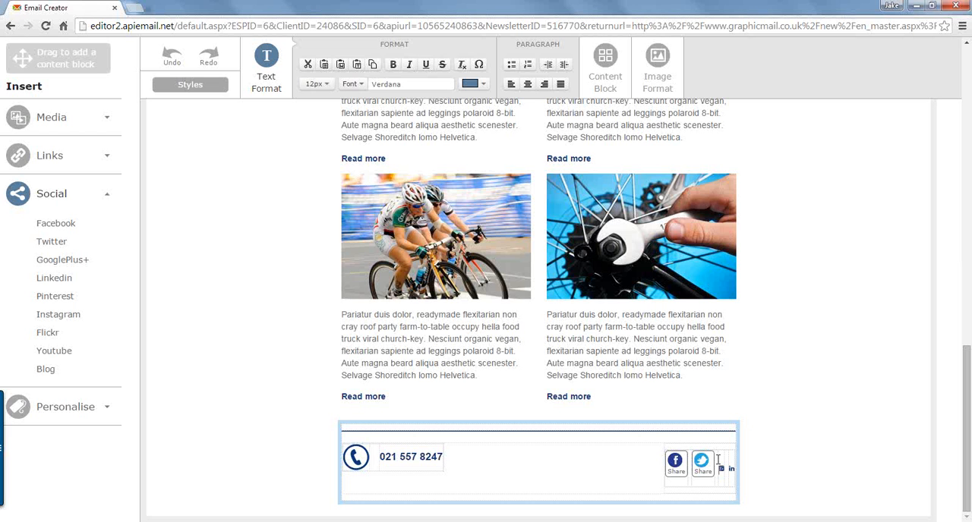
pyautogui.rightClick(718, 460)
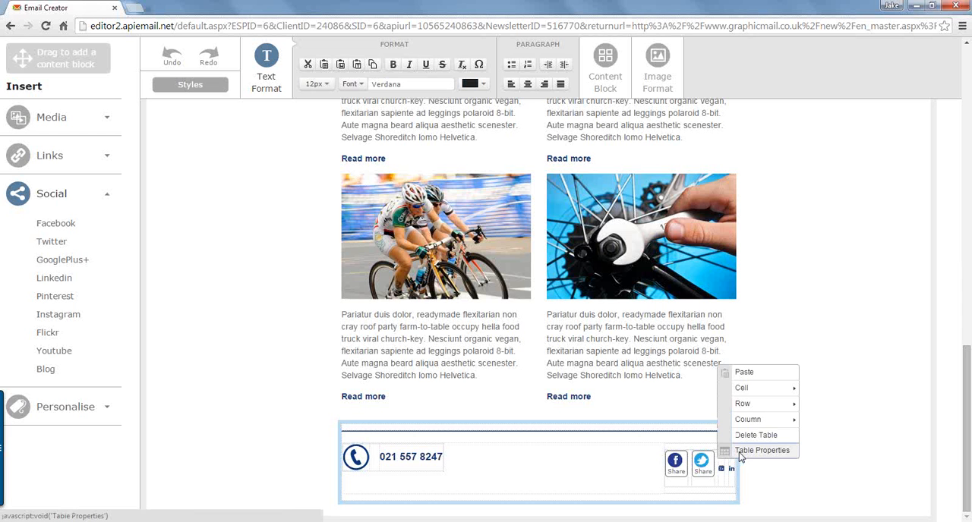
pyautogui.click(762, 450)
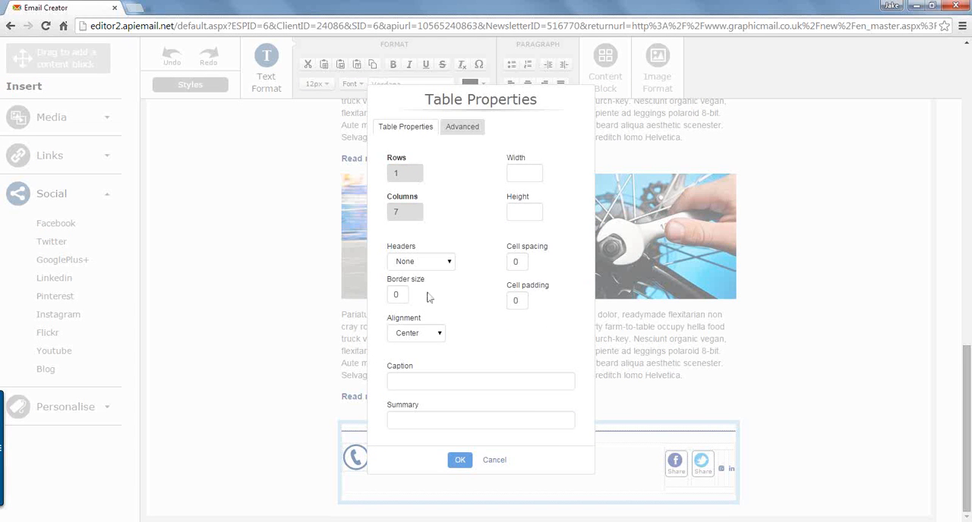
pyautogui.click(465, 128)
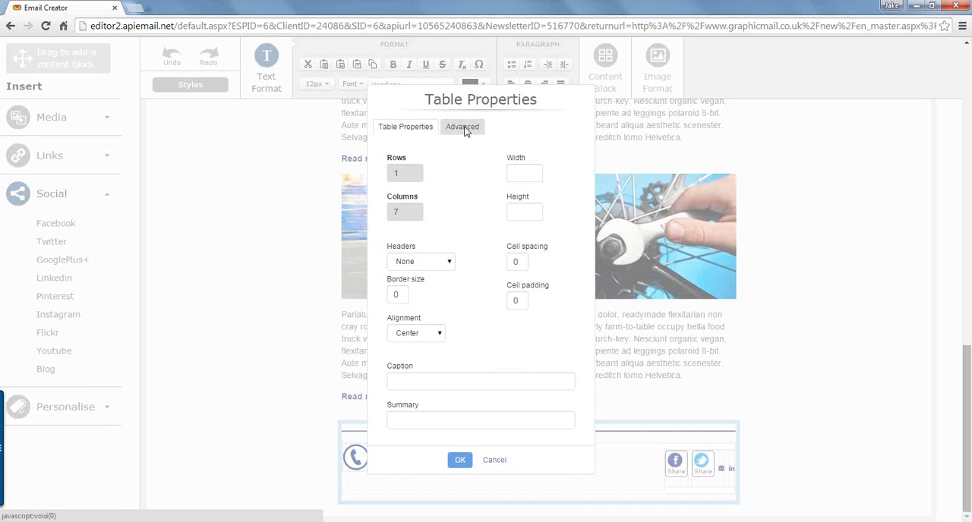
pyautogui.click(403, 129)
pyautogui.click(524, 173)
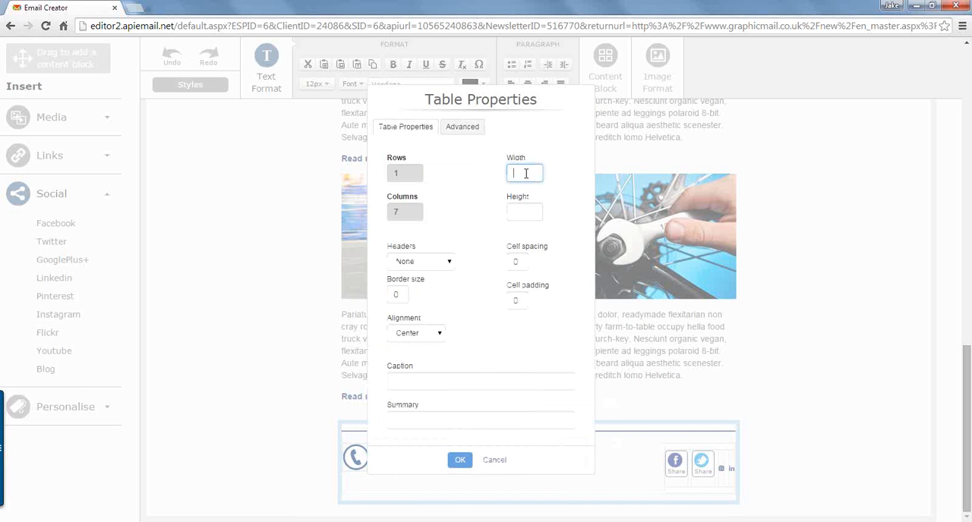
pyautogui.write('200')
pyautogui.click(460, 461)
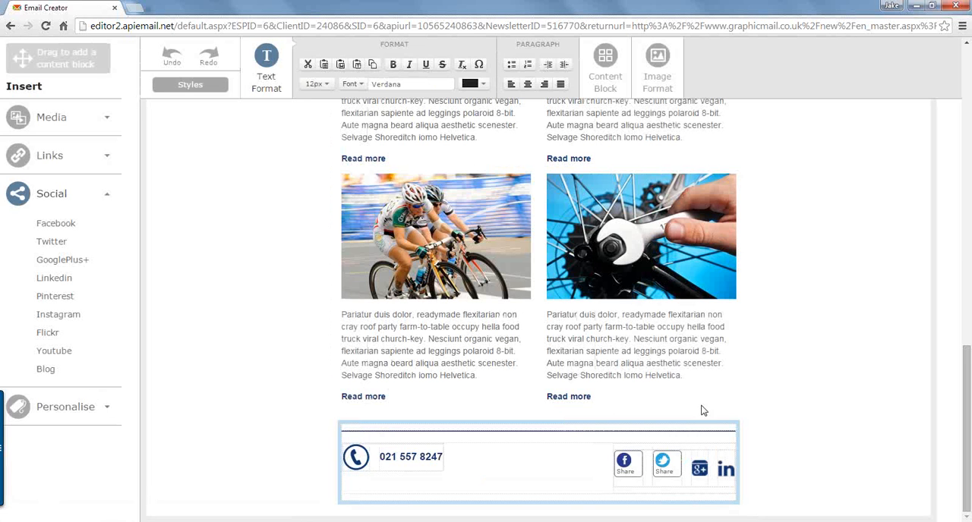
pyautogui.moveTo(702, 404)
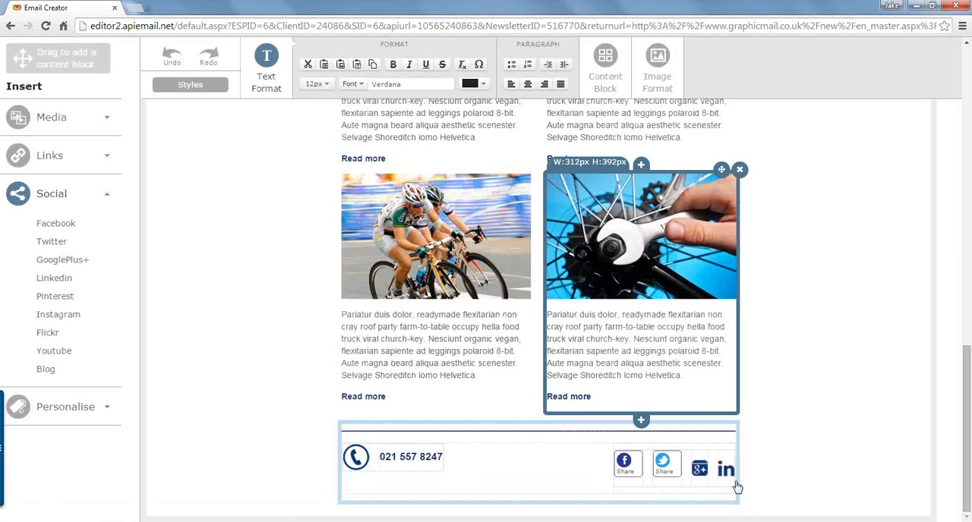
pyautogui.moveTo(700, 357)
pyautogui.moveTo(406, 260)
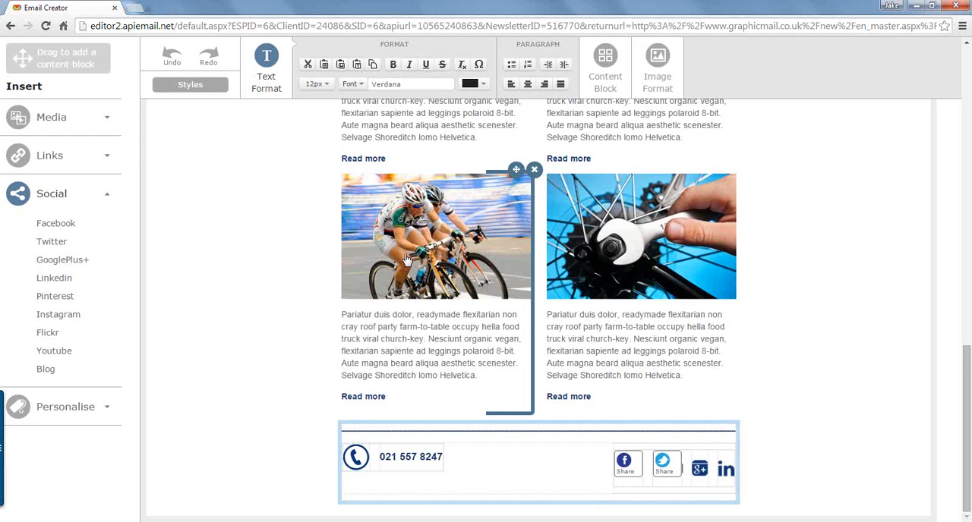
pyautogui.click(315, 306)
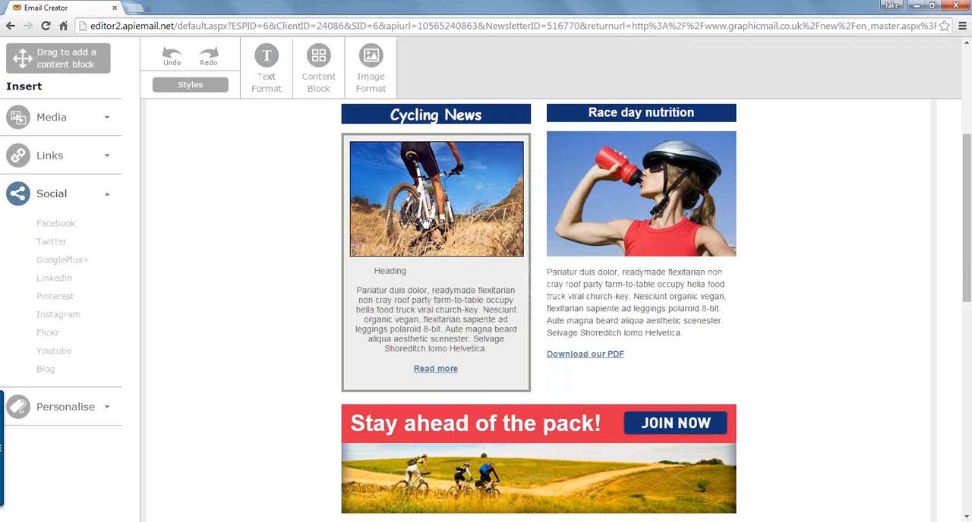
# Step: Delete the mountain bike image from the content block under the Cycling News heading
pyautogui.moveTo(434, 209)
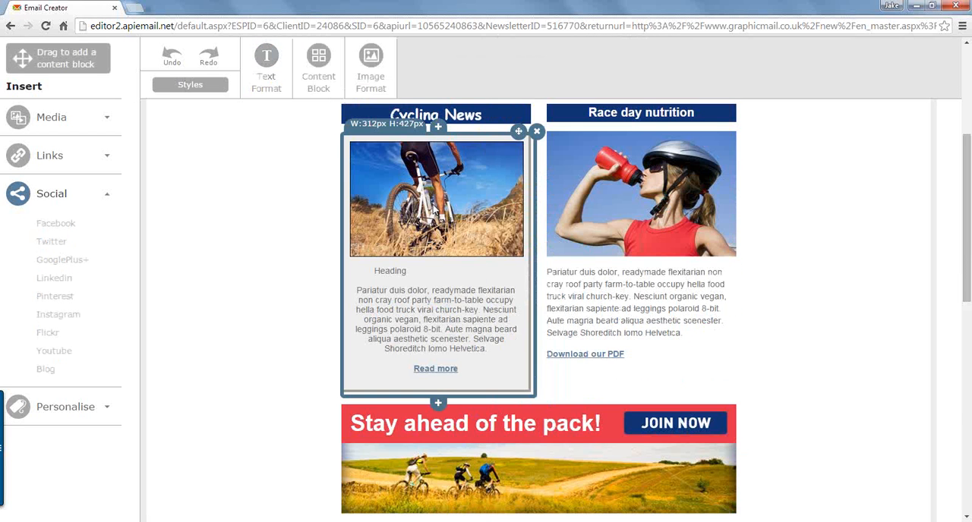
pyautogui.click(434, 207)
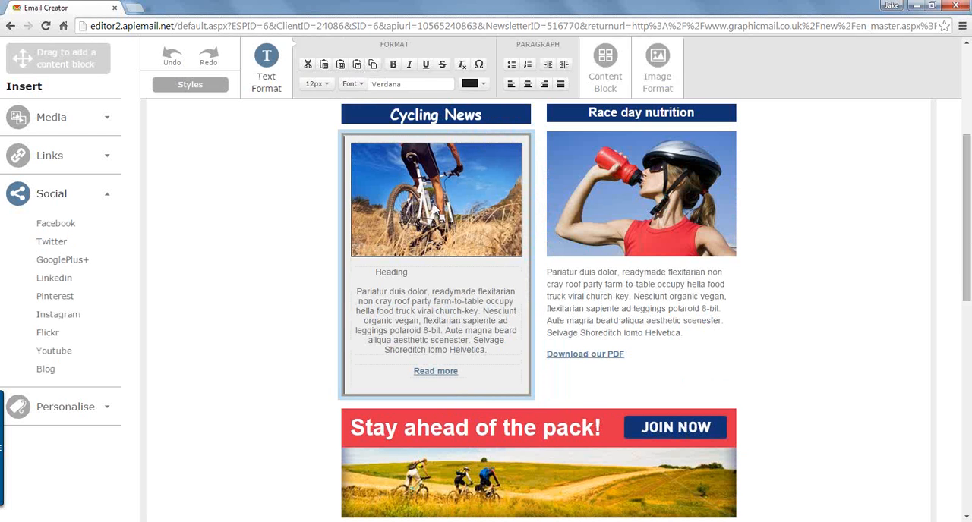
pyautogui.click(435, 208)
pyautogui.press('Delete')
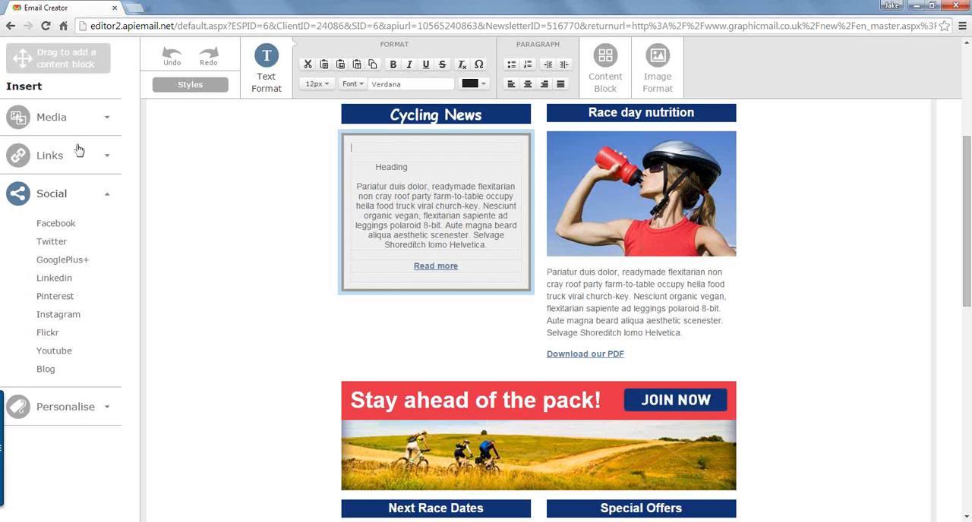
# Step: Open the video link setup for the emptied image spot in the Cycling News block
pyautogui.click(88, 120)
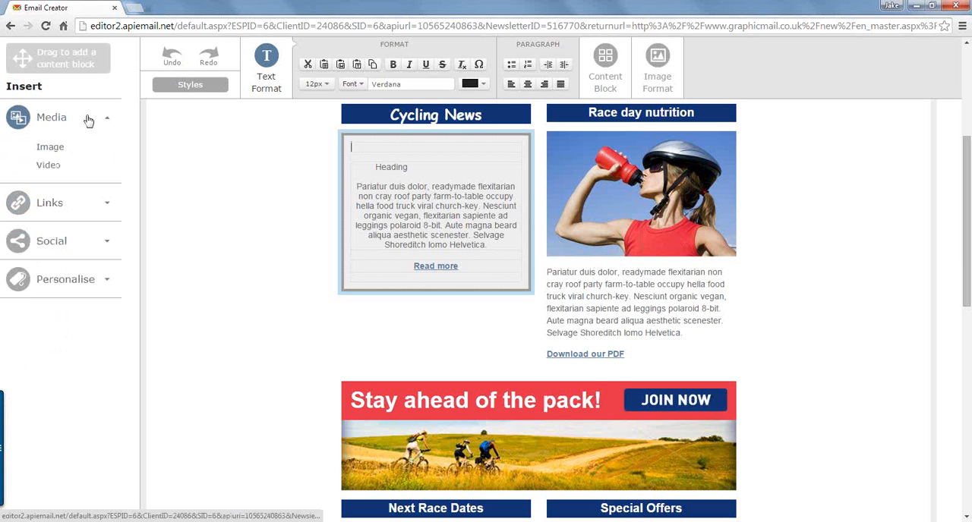
pyautogui.click(51, 170)
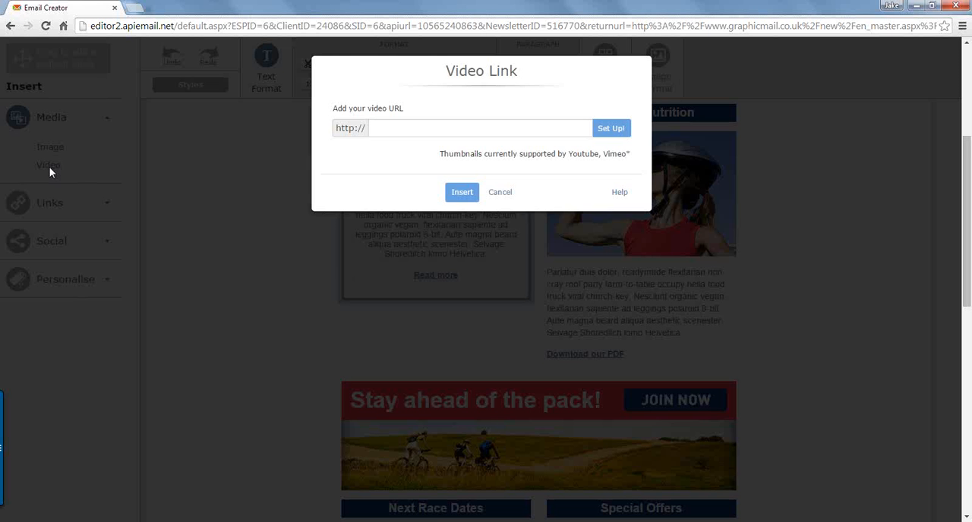
pyautogui.click(397, 127)
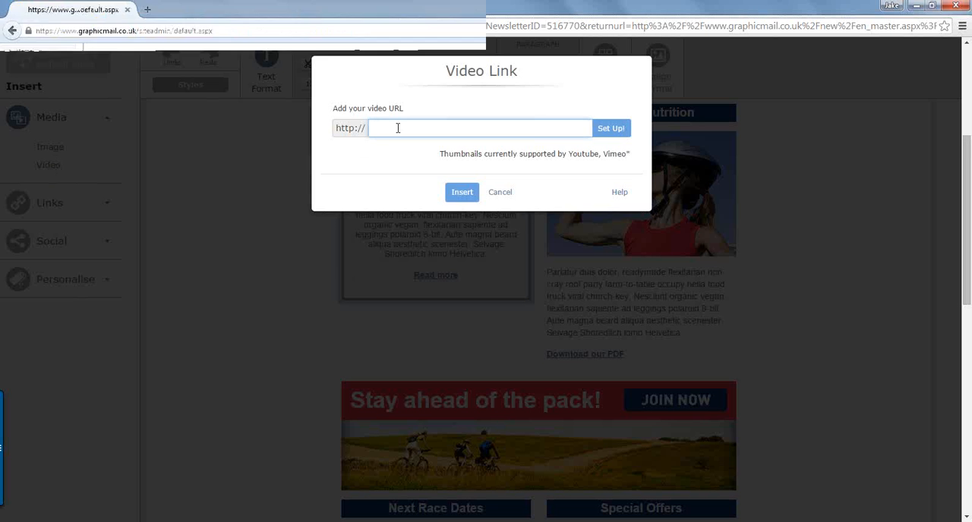
pyautogui.hotkey('ctrl', 'v')
pyautogui.hotkey('ctrl', 'a')
pyautogui.press('BackSpace')
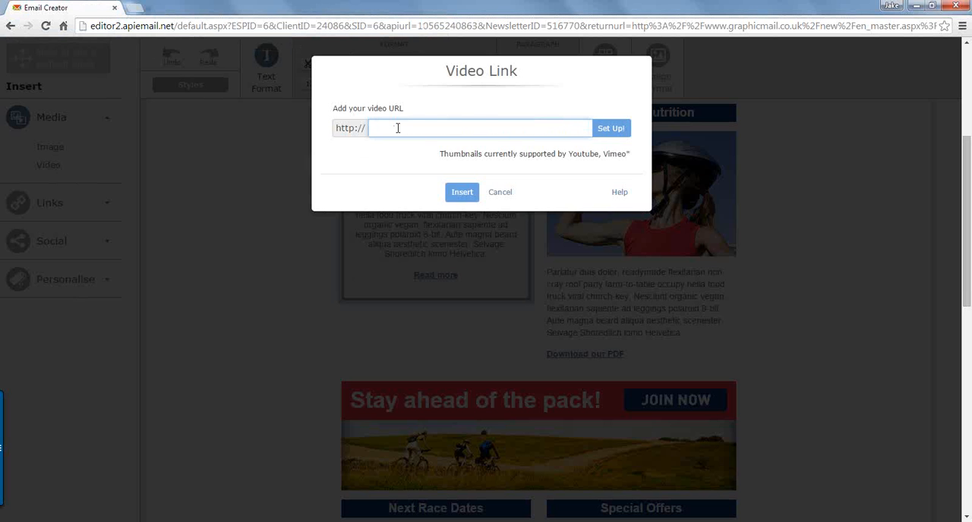
pyautogui.write('www.youtube.com/watch?v=Do')
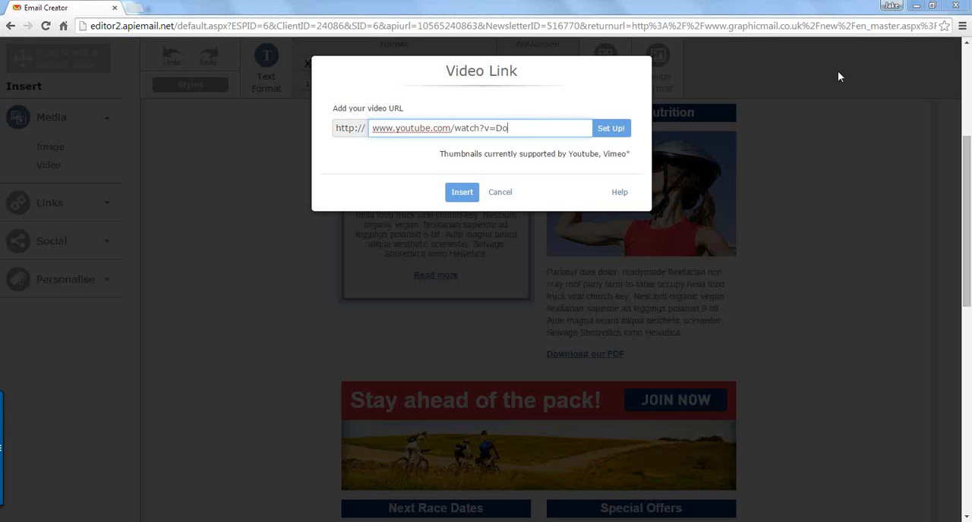
pyautogui.tripleClick(510, 127)
pyautogui.write('https://www.youtube.com/watch?v=GB5hzm2Jle8')
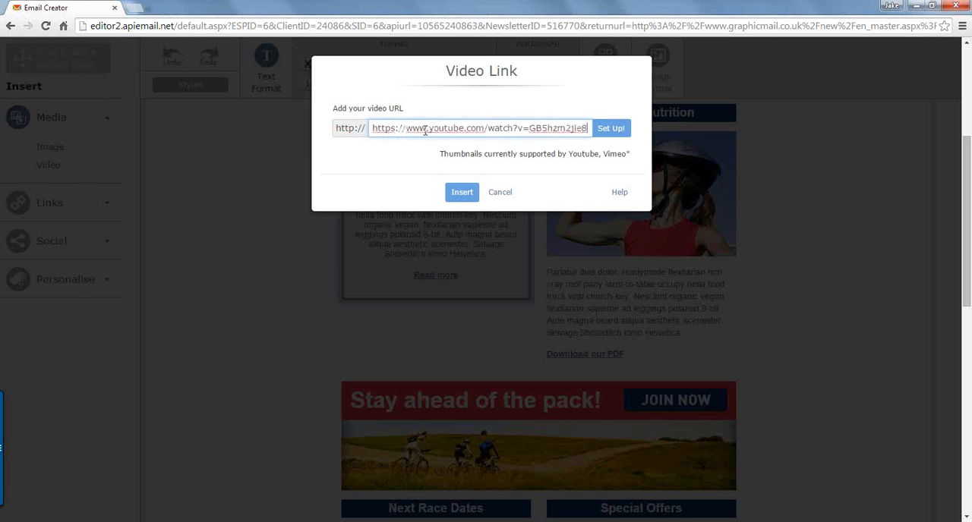
pyautogui.moveTo(413, 128); pyautogui.dragTo(372, 127)
pyautogui.write('w')
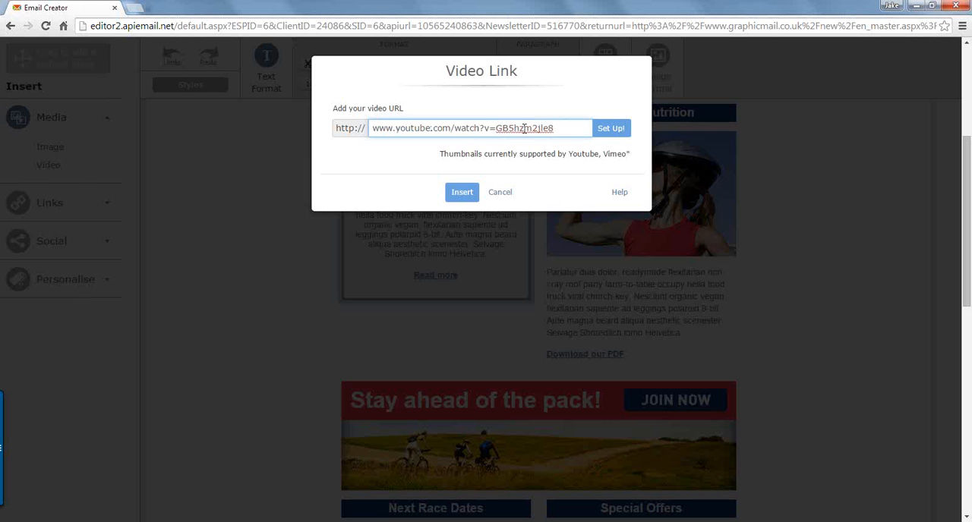
pyautogui.click(619, 133)
pyautogui.click(619, 132)
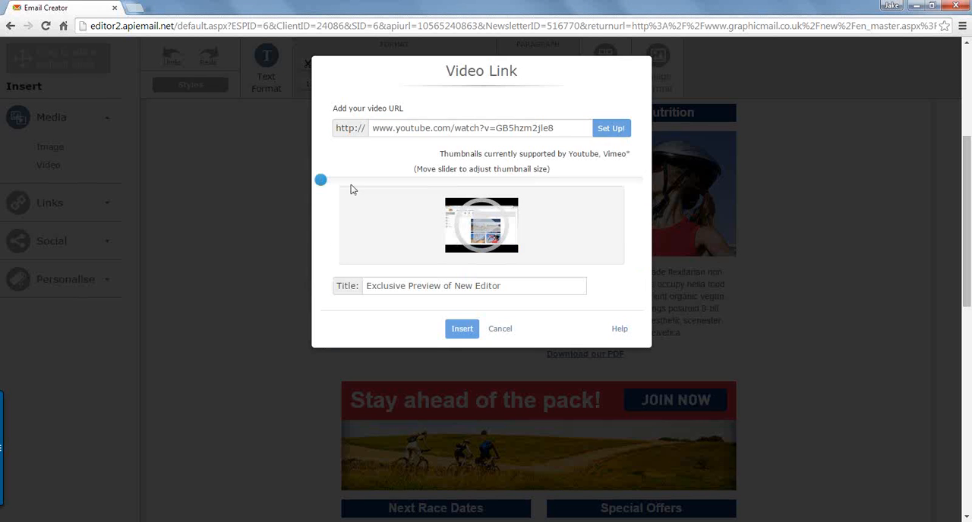
# Step: Enlarge the video thumbnail to its maximum size and insert it with the title "Exclusive Preview of New Editor"
pyautogui.moveTo(328, 187)
pyautogui.moveTo(328, 184); pyautogui.dragTo(617, 190)
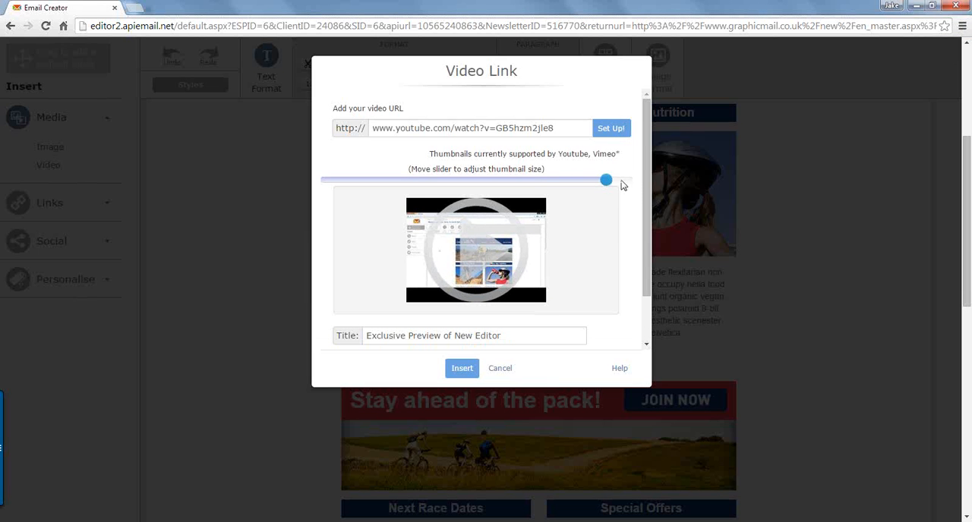
pyautogui.moveTo(630, 184); pyautogui.dragTo(650, 219)
pyautogui.moveTo(648, 256); pyautogui.dragTo(625, 306)
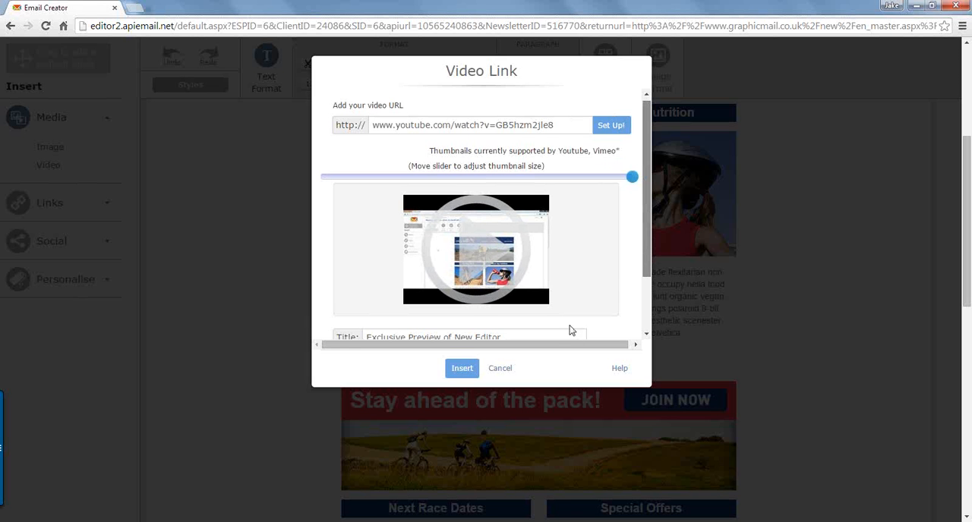
pyautogui.scroll(-1, 558, 338)
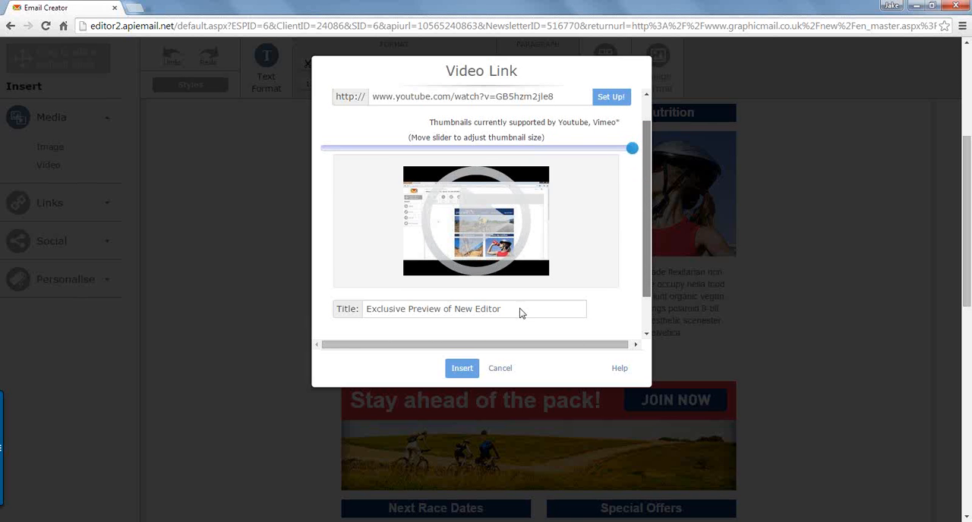
pyautogui.scroll(-3, 520, 313)
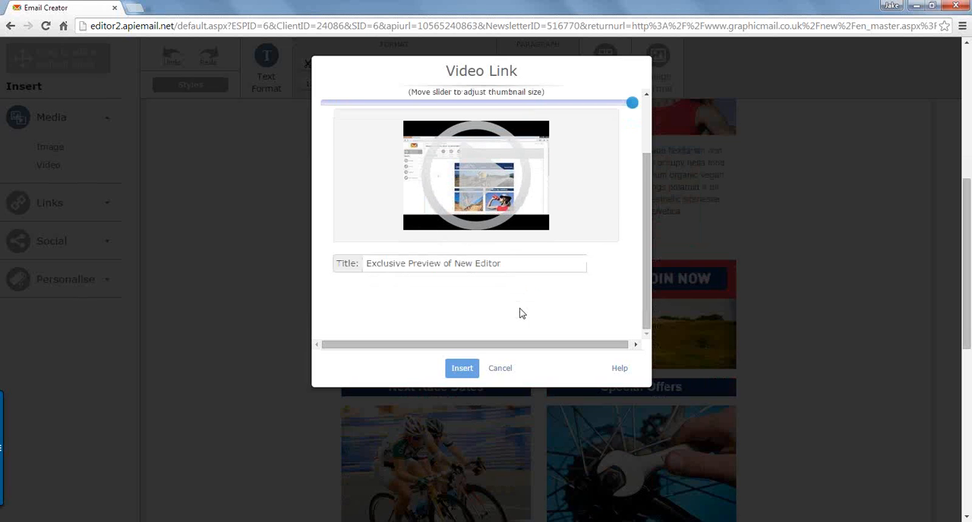
pyautogui.click(507, 262)
pyautogui.moveTo(506, 262); pyautogui.dragTo(370, 259)
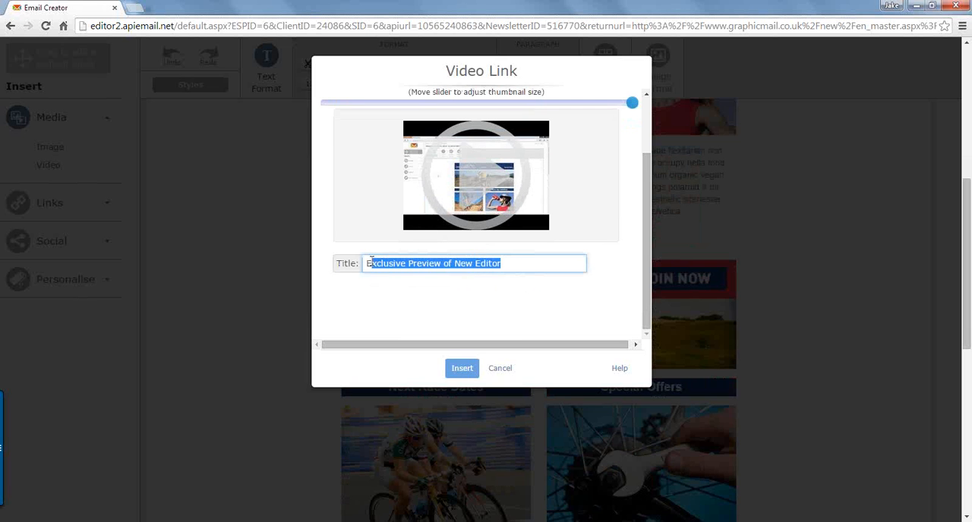
pyautogui.click(463, 371)
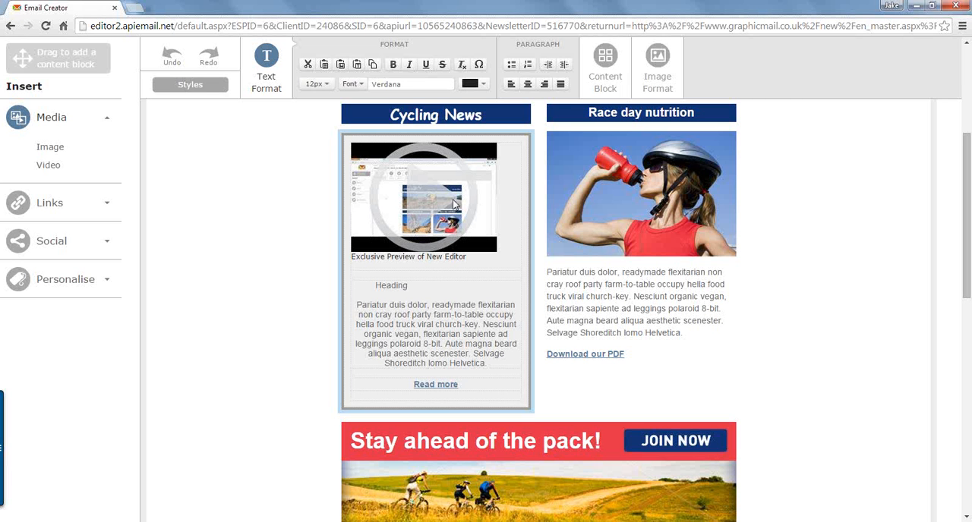
# Step: Delete the image of the drinking cyclist from the content block under the Race day nutrition heading
pyautogui.moveTo(592, 206)
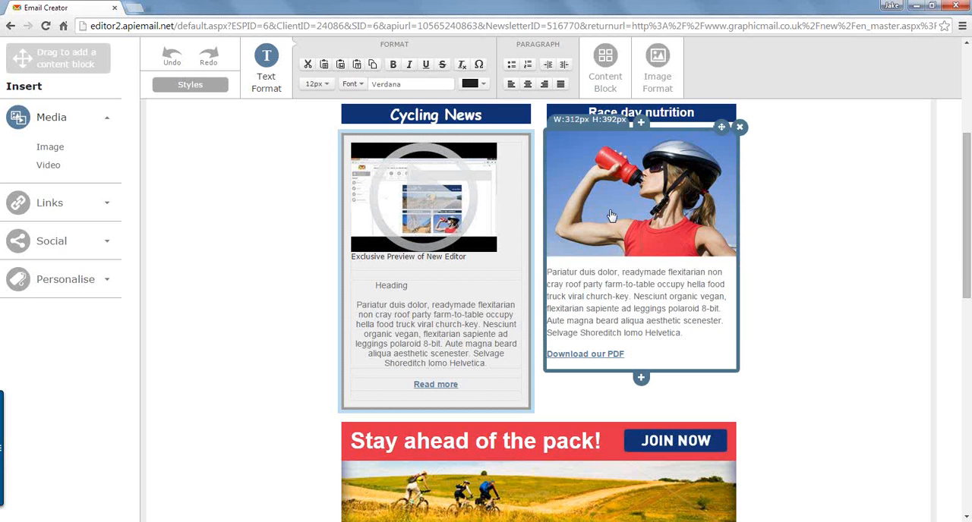
pyautogui.click(611, 216)
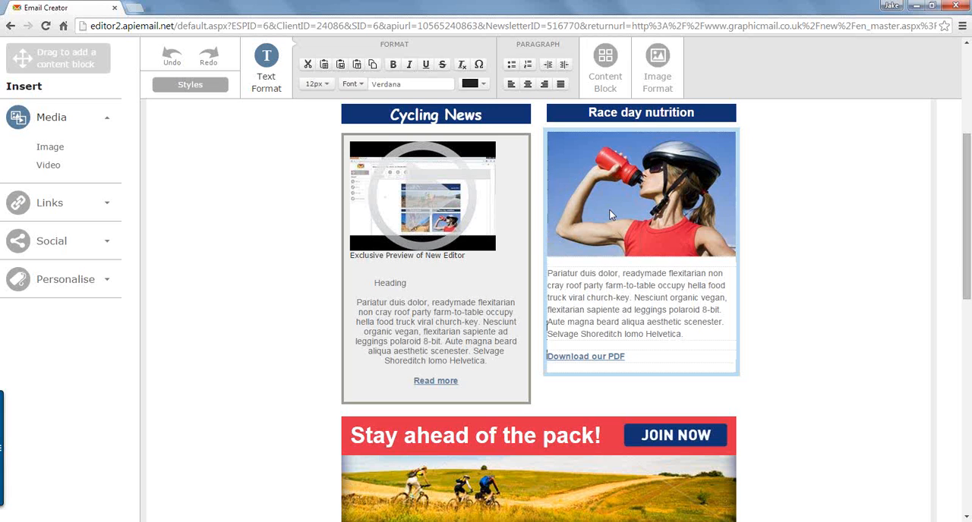
pyautogui.click(610, 215)
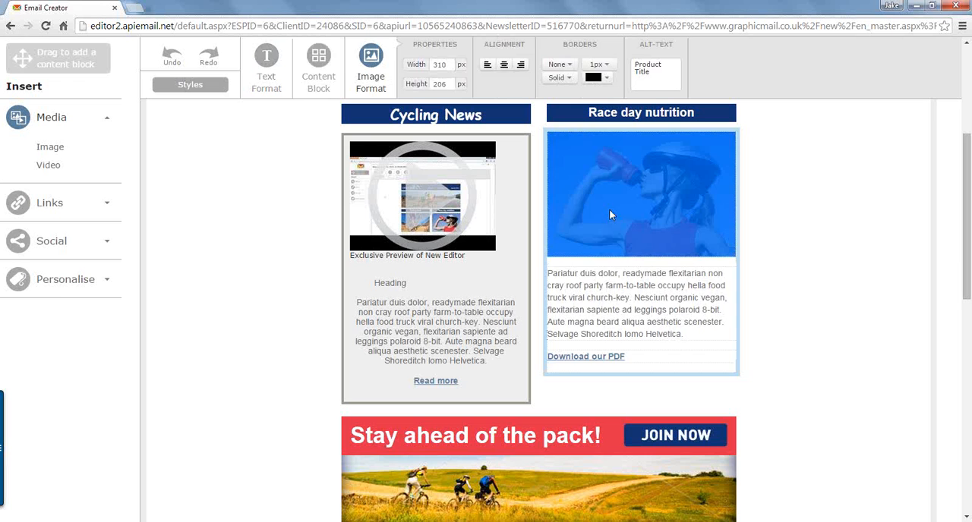
pyautogui.press('Delete')
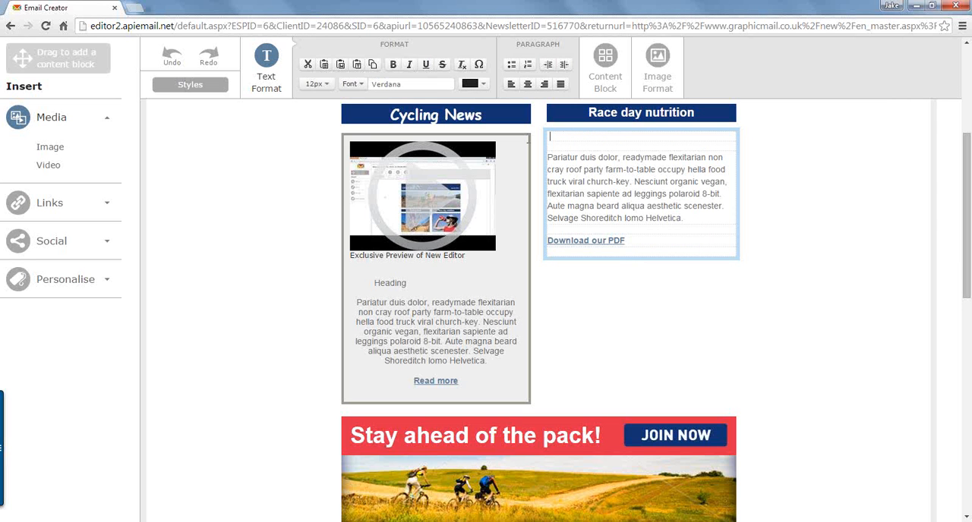
# Step: Open the image library for the empty spot in the Race day nutrition block and select the cruise ship picture
pyautogui.click(50, 147)
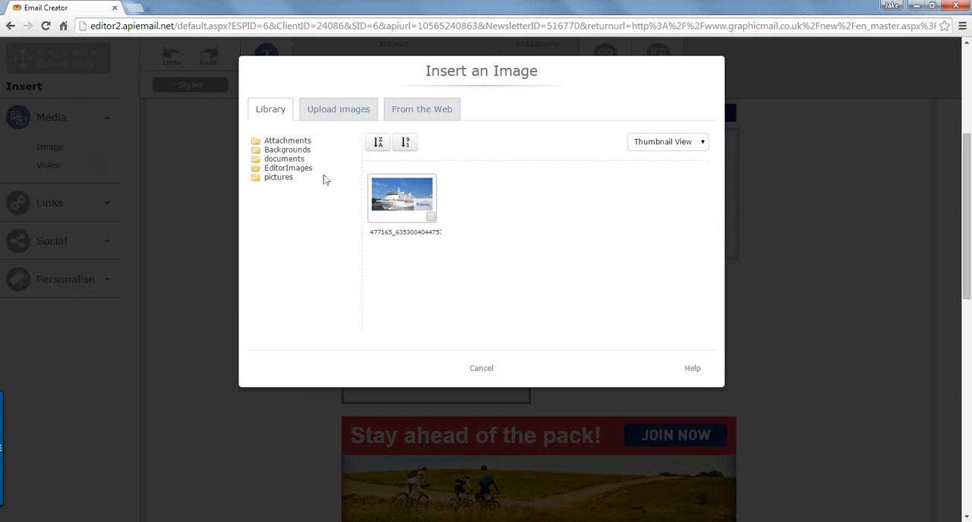
pyautogui.click(427, 217)
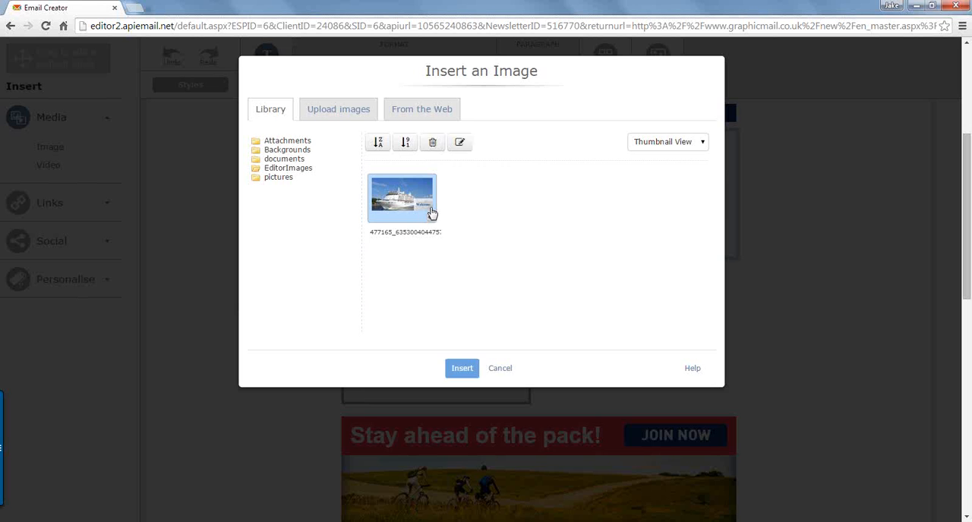
pyautogui.click(431, 215)
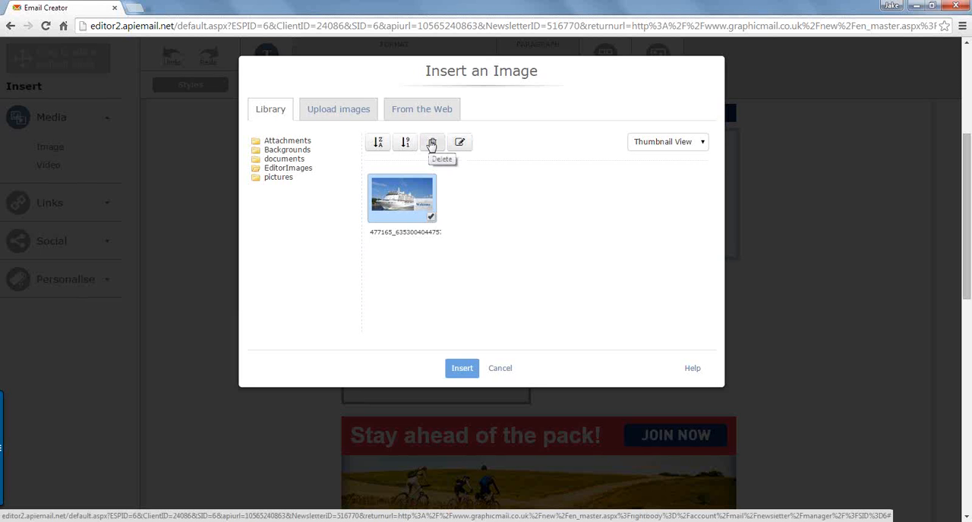
# Step: Upload Banner.png from the Desktop folder and return to the image library
pyautogui.click(328, 109)
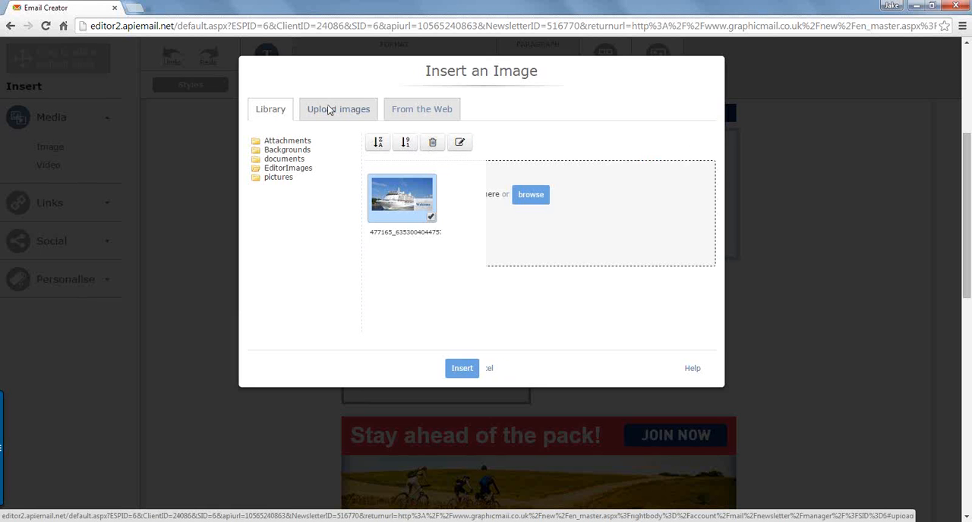
pyautogui.click(530, 194)
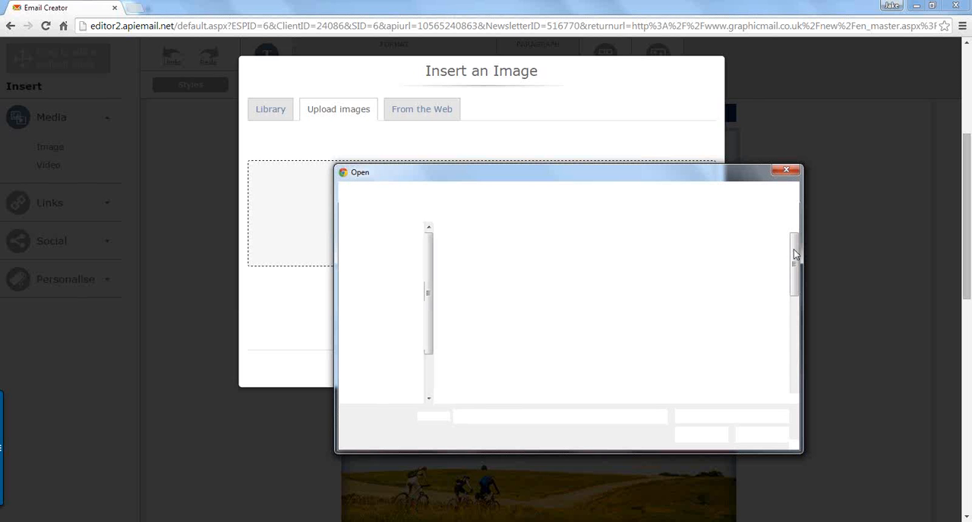
pyautogui.scroll(-5, 577, 319)
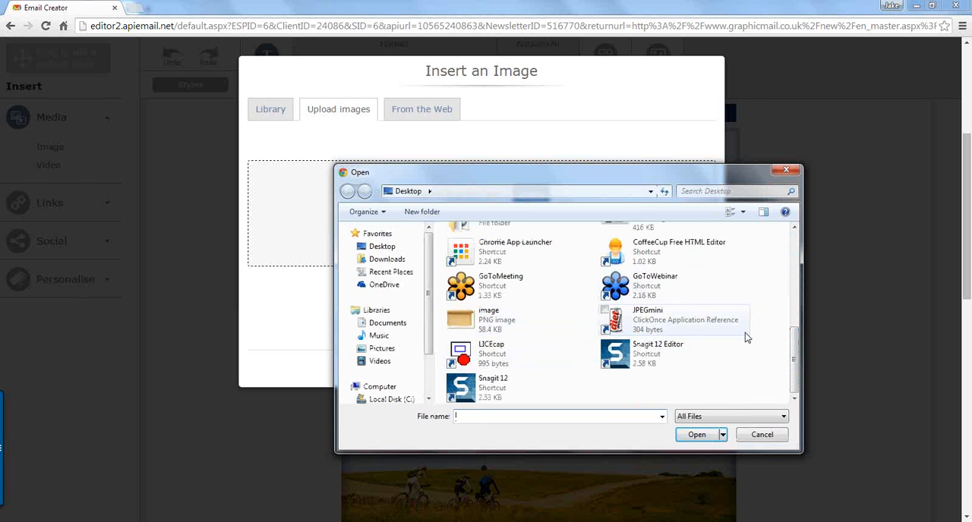
pyautogui.scroll(3, 796, 342)
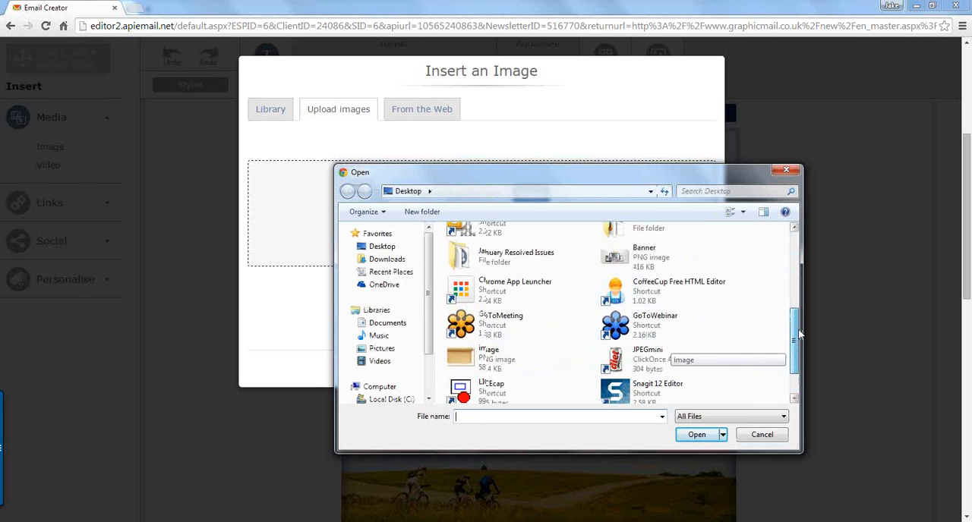
pyautogui.doubleClick(671, 294)
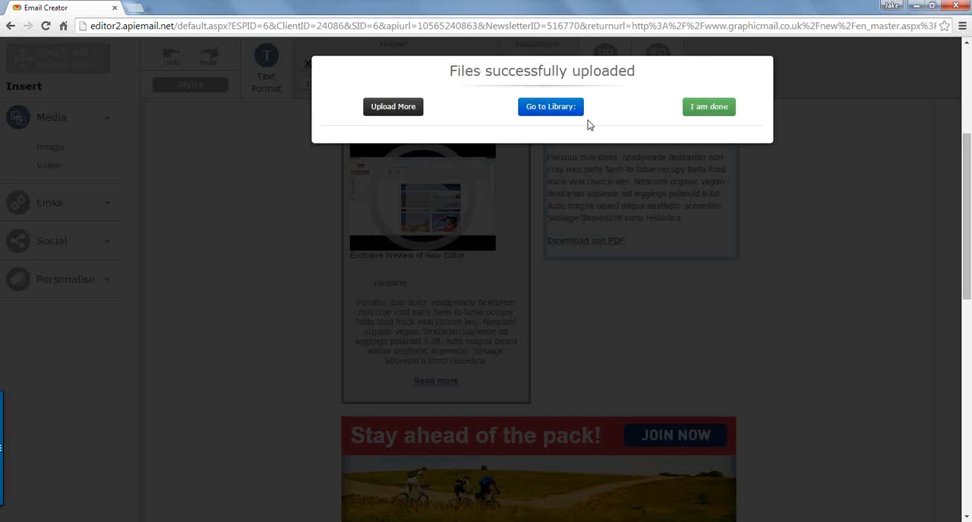
pyautogui.click(699, 110)
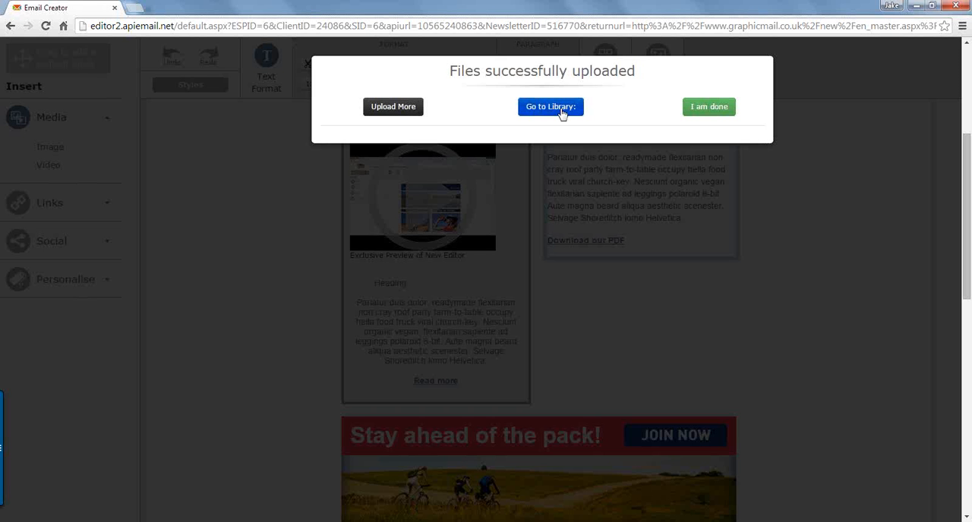
pyautogui.click(562, 111)
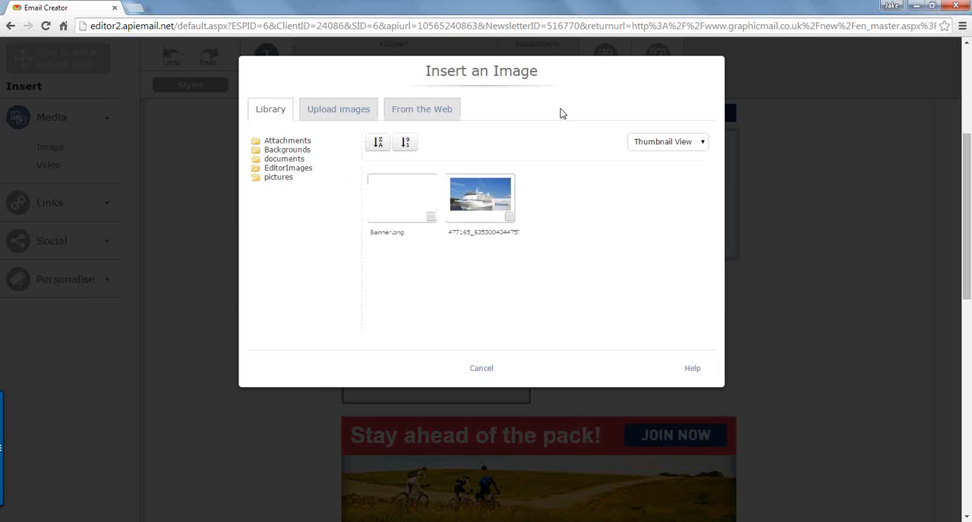
# Step: Select Banner.png in the image library and open it for editing
pyautogui.click(430, 219)
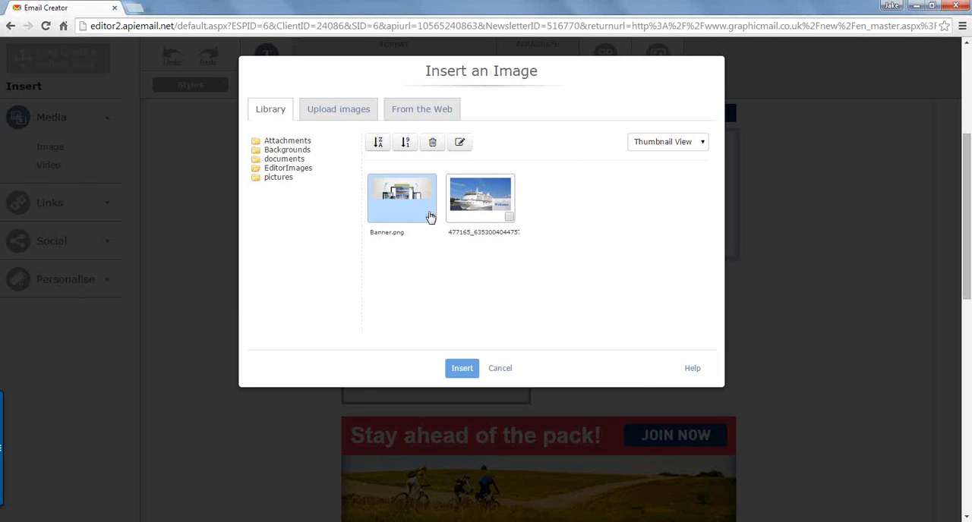
pyautogui.click(460, 143)
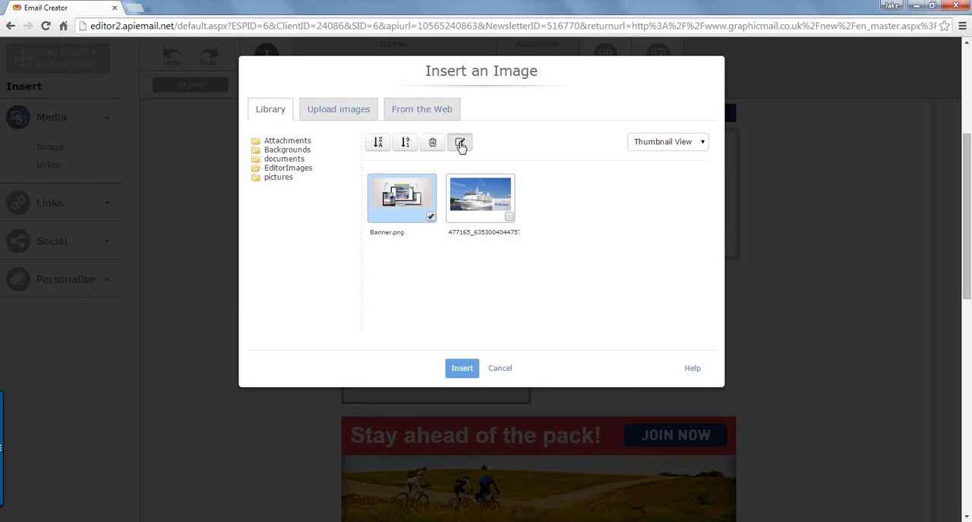
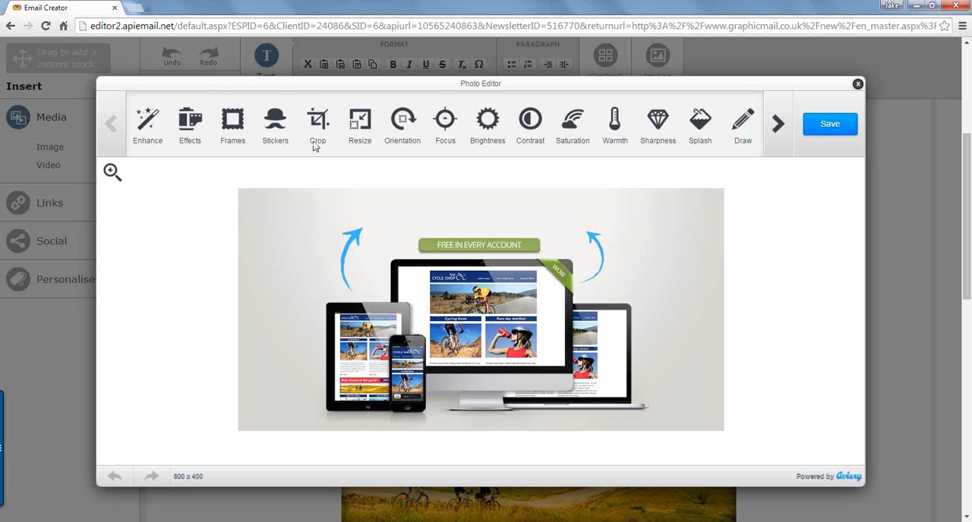
# Step: Resize the banner image proportionally to a width of 650 and apply the Hi-Def enhancement
pyautogui.click(362, 126)
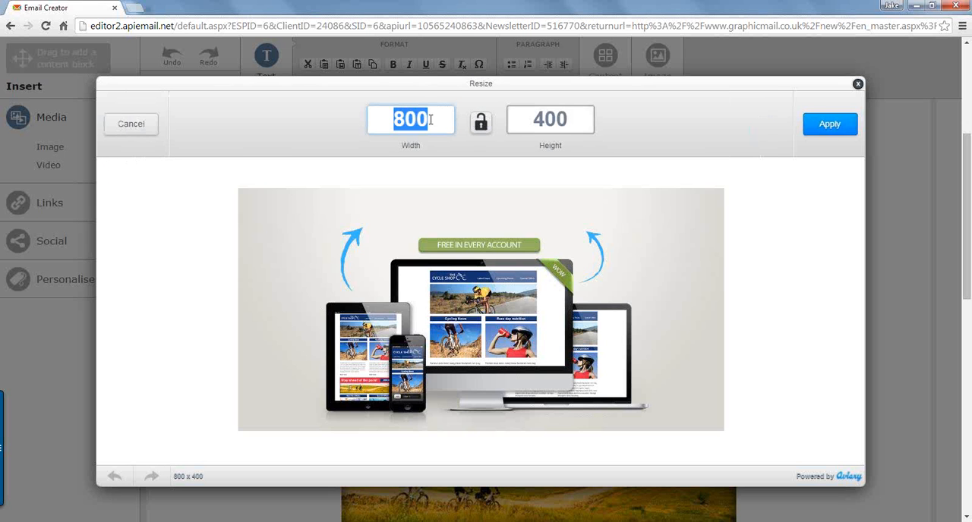
pyautogui.write('650')
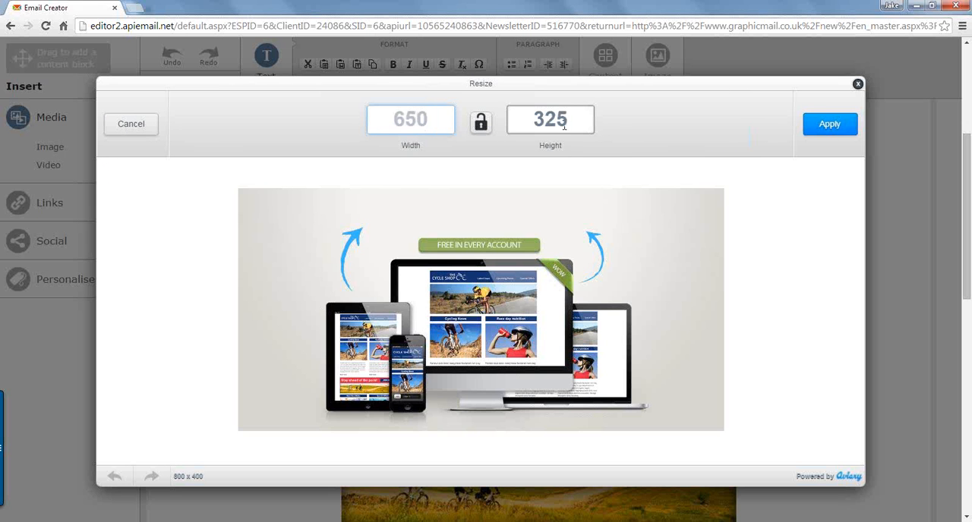
pyautogui.click(814, 128)
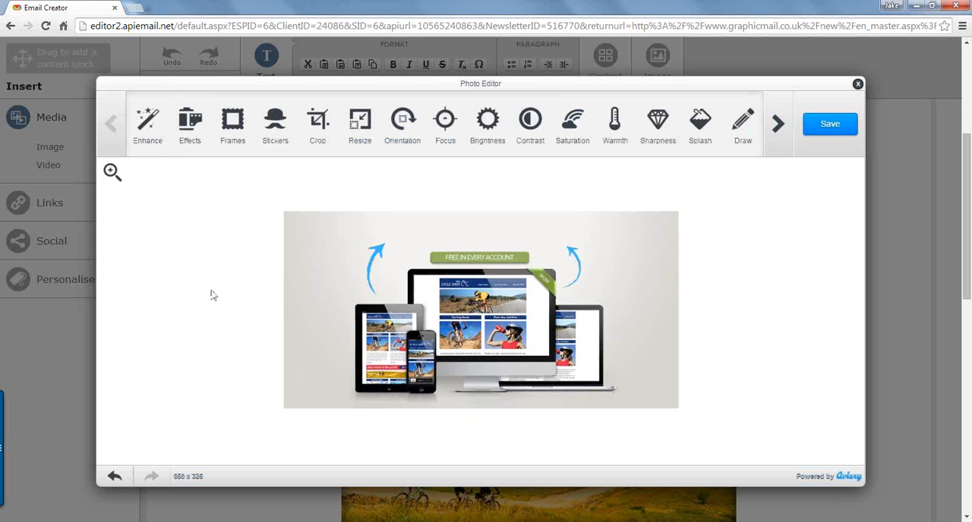
pyautogui.click(148, 133)
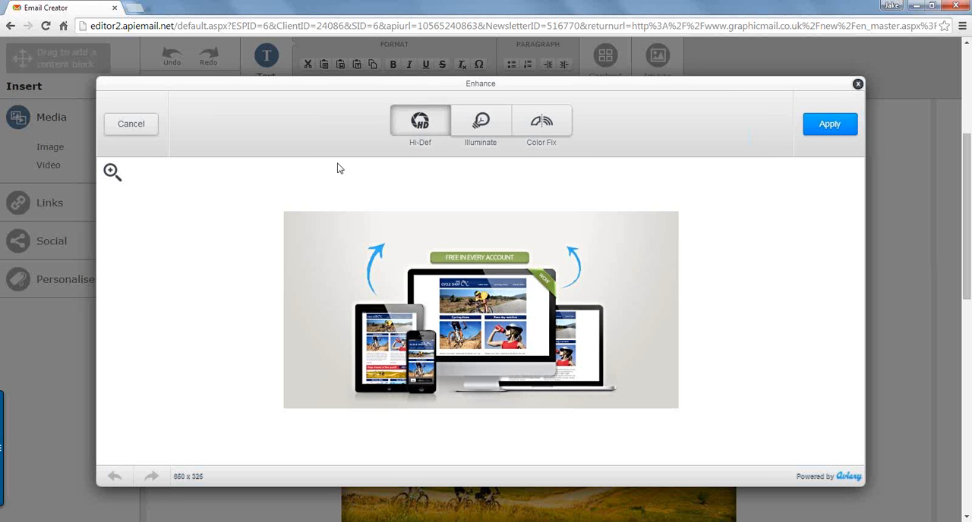
pyautogui.click(837, 125)
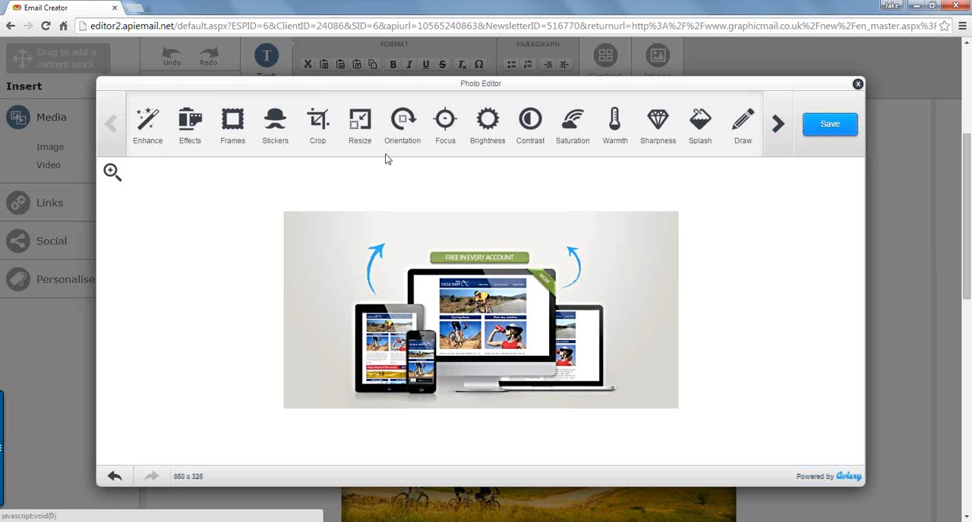
# Step: Preview the Marie and Dean effects on the banner, restore Original and leave Effects without applying anything
pyautogui.click(191, 128)
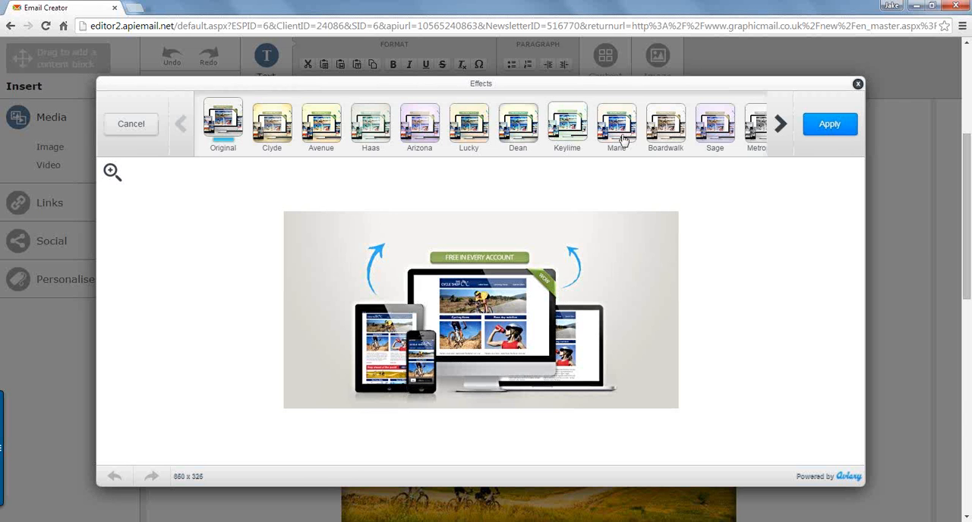
pyautogui.click(619, 129)
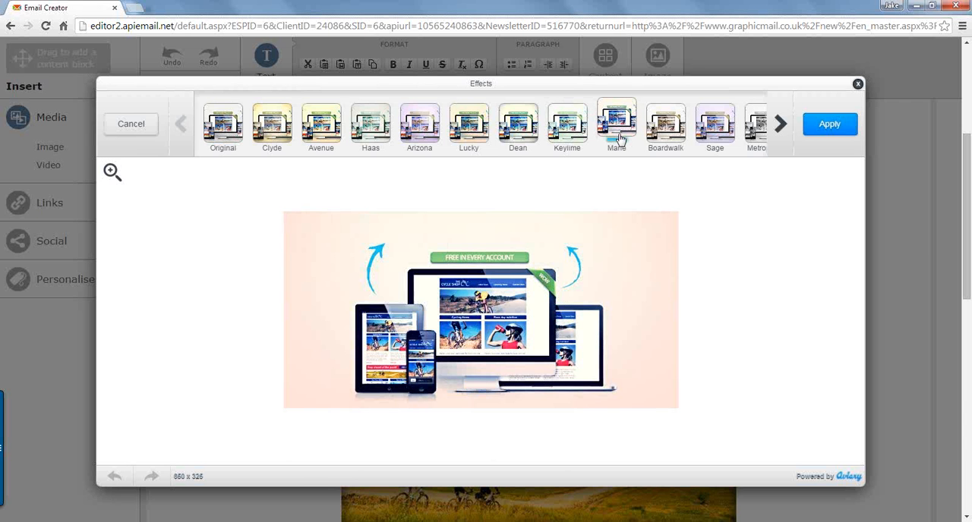
pyautogui.click(524, 131)
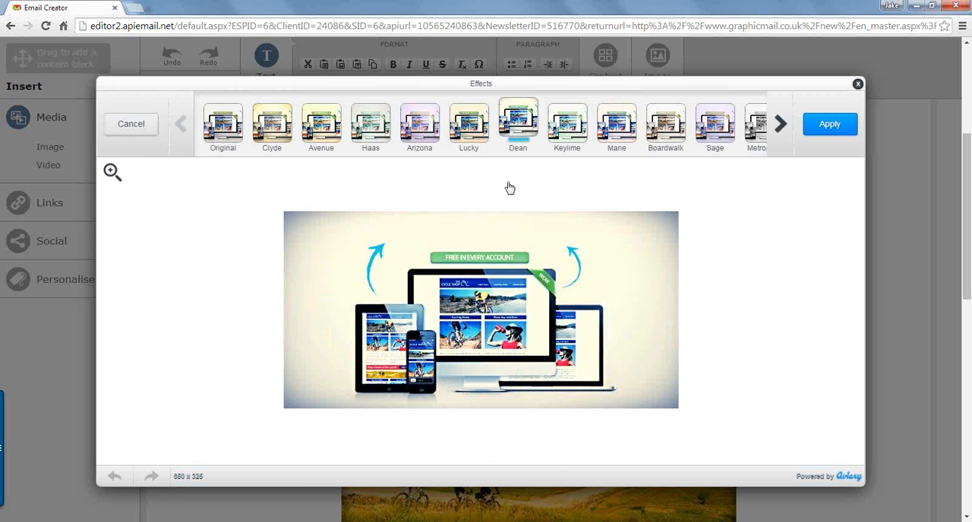
pyautogui.click(219, 124)
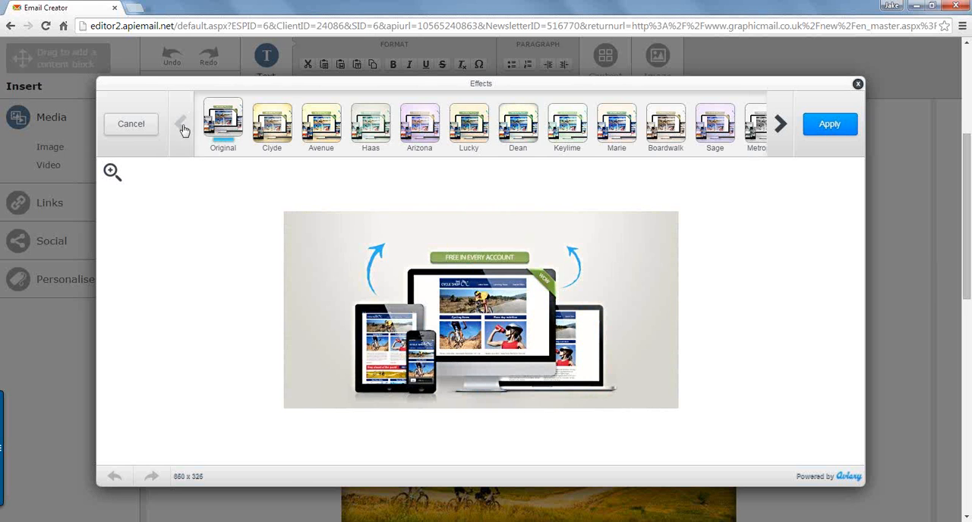
pyautogui.click(130, 125)
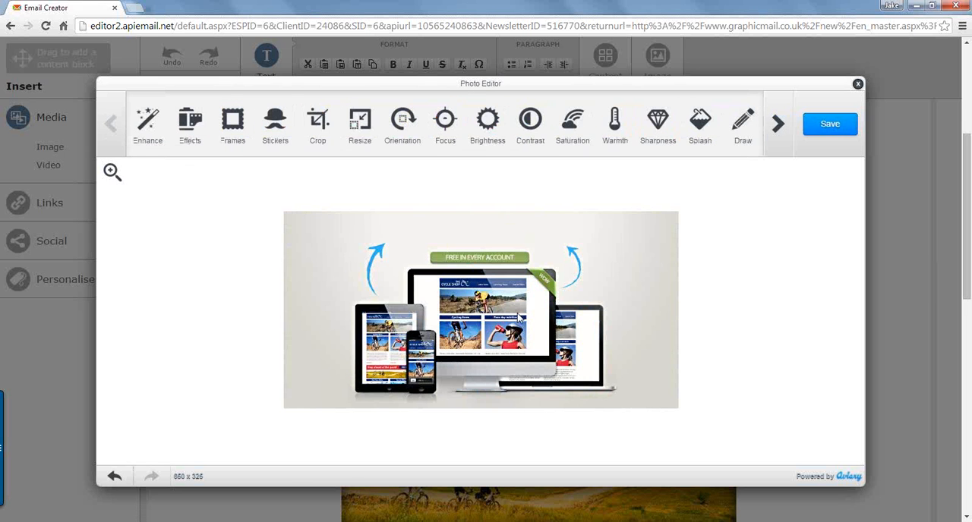
# Step: Preview the Instant and Splatter frames around the banner and discard the frame
pyautogui.click(111, 172)
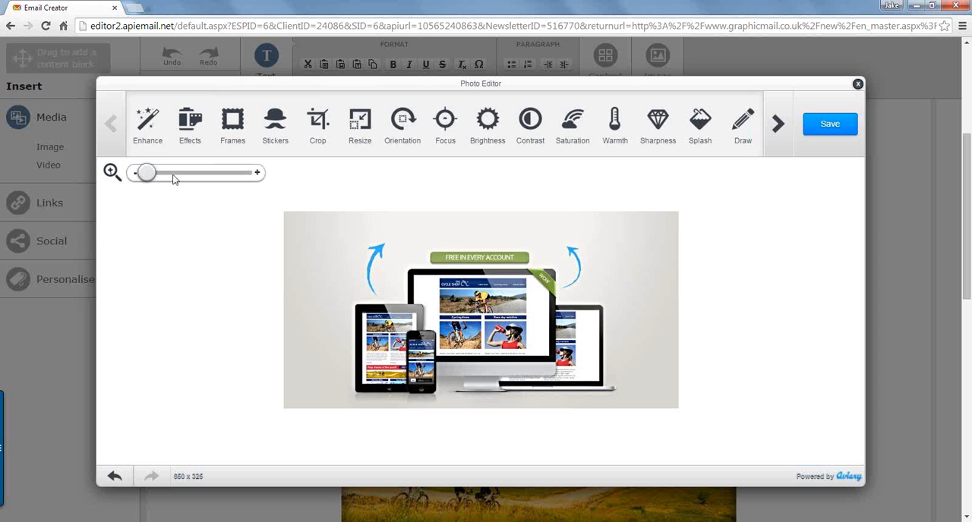
pyautogui.moveTo(173, 174); pyautogui.dragTo(187, 174)
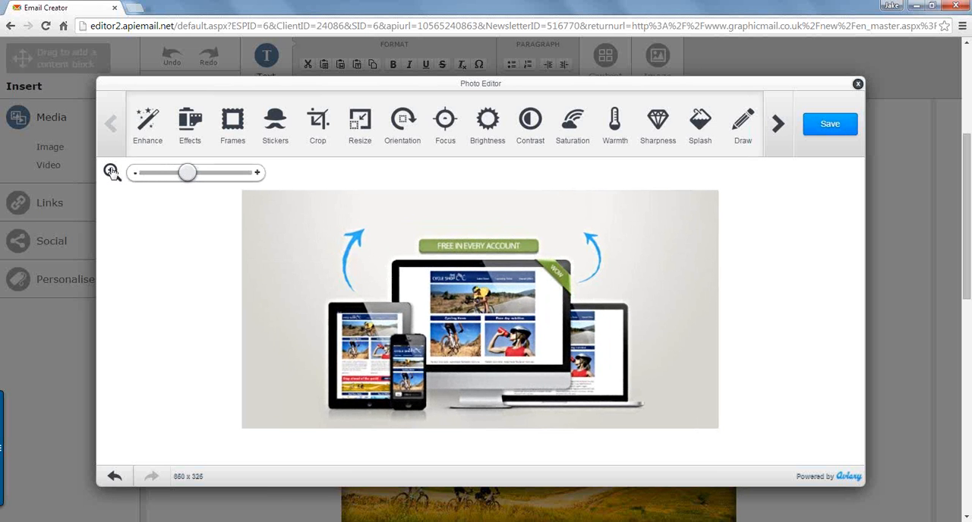
pyautogui.click(112, 172)
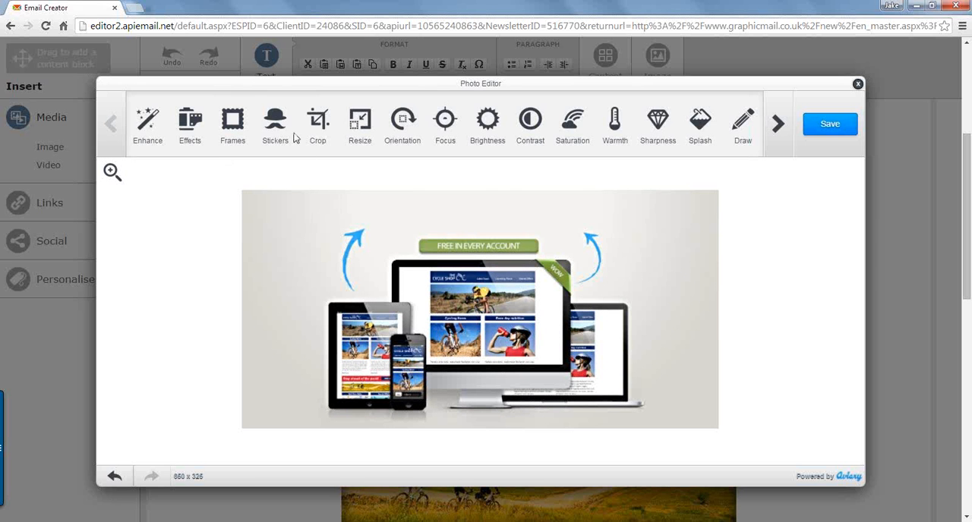
pyautogui.click(232, 124)
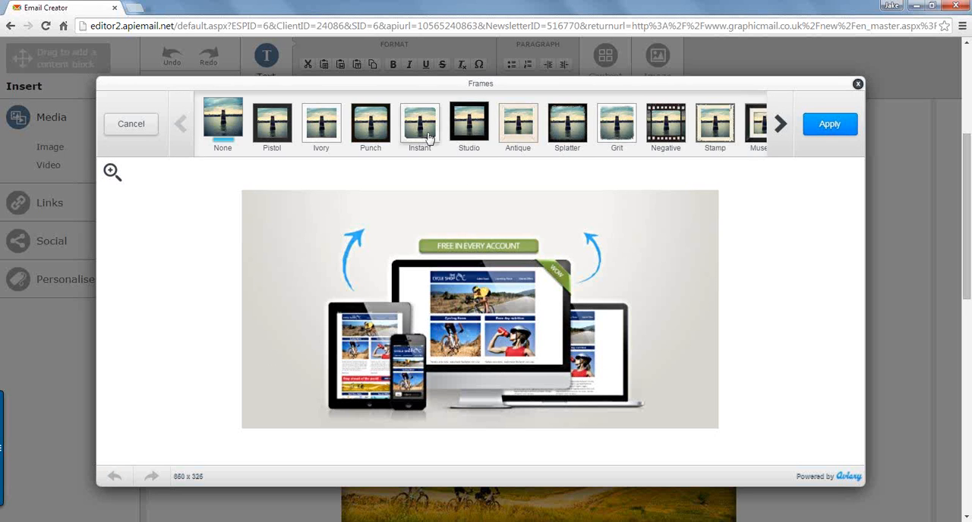
pyautogui.click(429, 137)
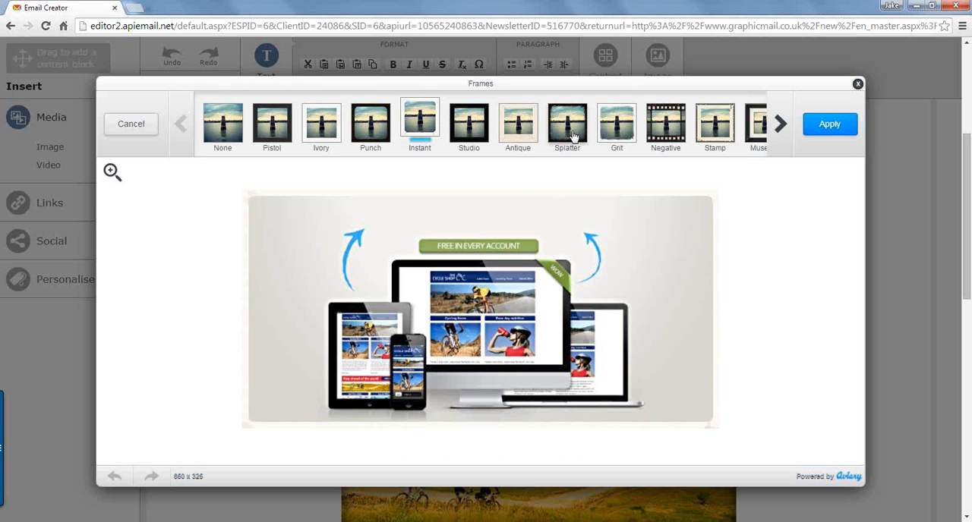
pyautogui.click(573, 136)
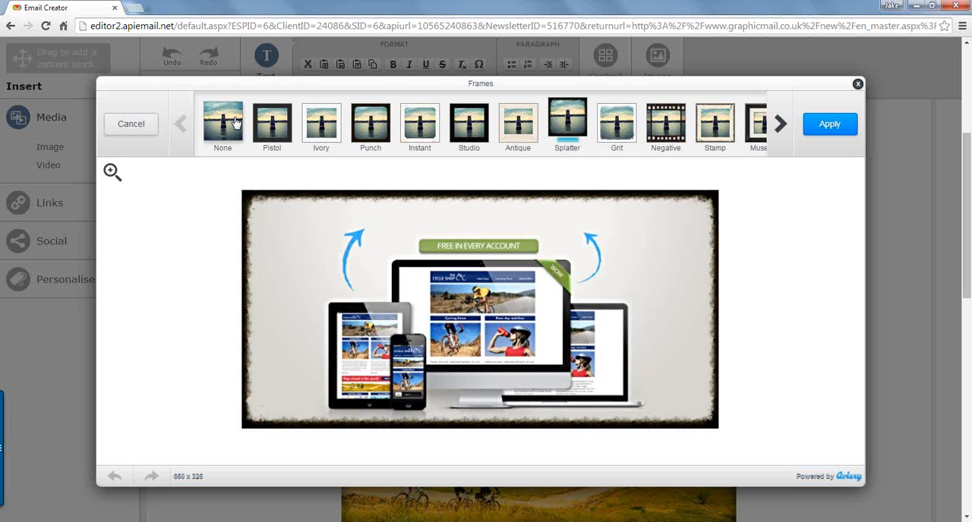
pyautogui.click(139, 130)
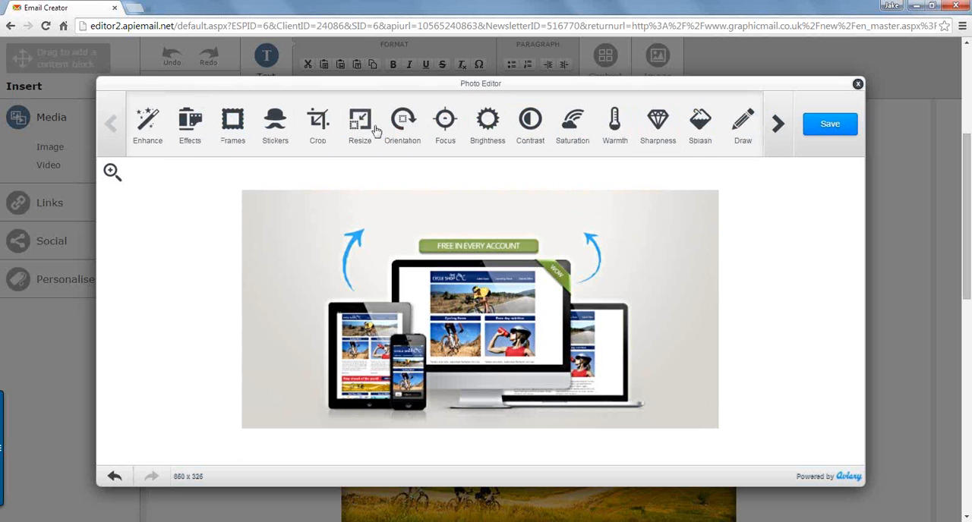
# Step: Look through the preset crop ratios for the banner and leave Crop without applying one
pyautogui.click(319, 125)
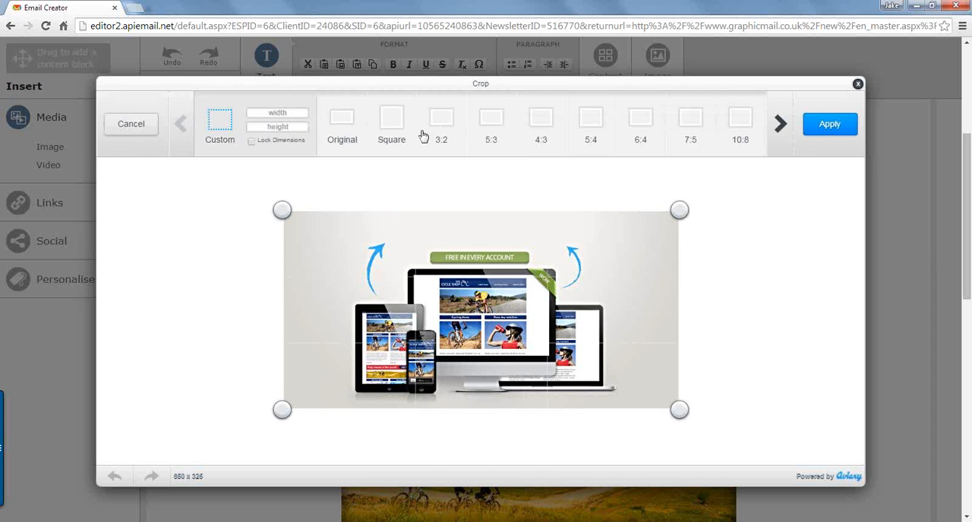
pyautogui.click(778, 122)
pyautogui.click(181, 124)
pyautogui.moveTo(282, 209)
pyautogui.mouseDown()
pyautogui.moveTo(319, 251)
pyautogui.moveTo(314, 218)
pyautogui.moveTo(310, 226)
pyautogui.moveTo(323, 229)
pyautogui.moveTo(284, 221)
pyautogui.moveTo(281, 209)
pyautogui.mouseUp()
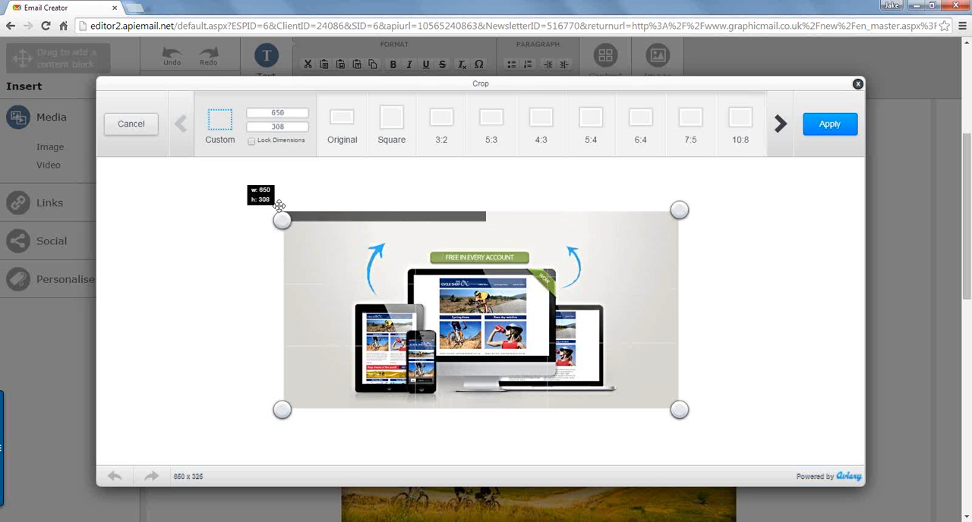
pyautogui.click(135, 128)
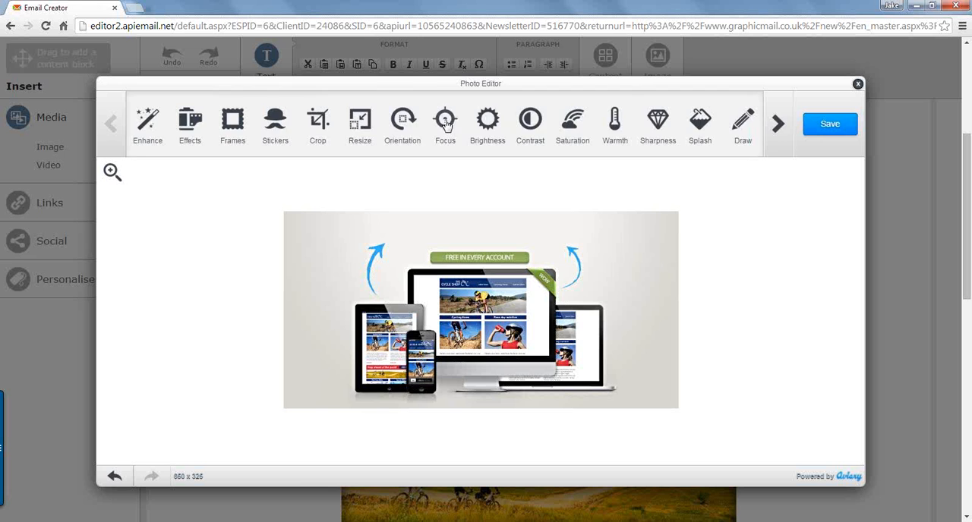
# Step: Try a circular focus area around the tablet and phone in the banner, enlarge it slightly, and discard it
pyautogui.click(446, 123)
pyautogui.click(449, 124)
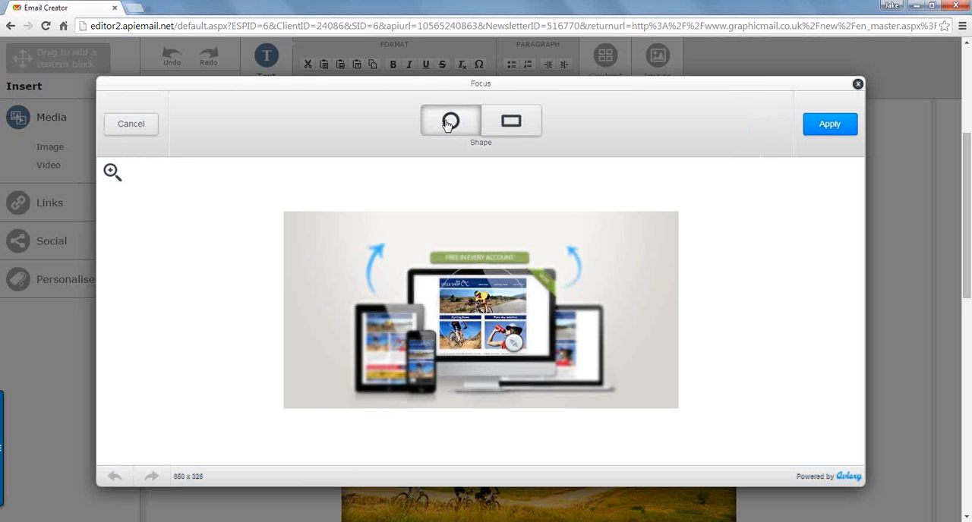
pyautogui.moveTo(514, 342); pyautogui.dragTo(408, 328)
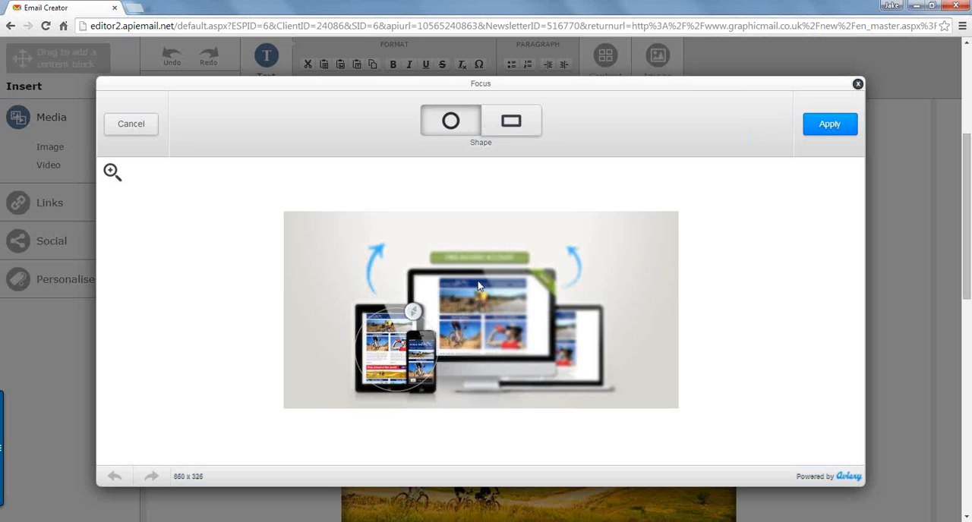
pyautogui.moveTo(414, 311); pyautogui.dragTo(421, 300)
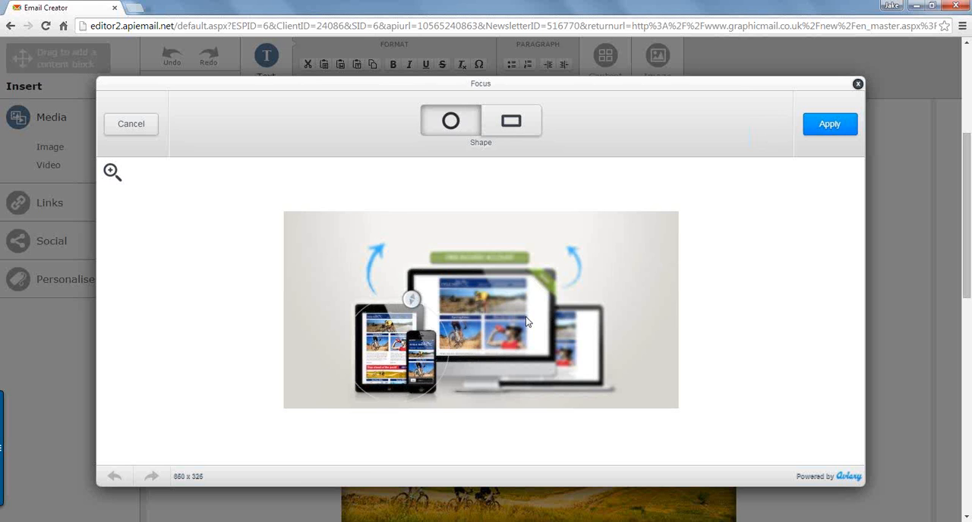
pyautogui.click(135, 126)
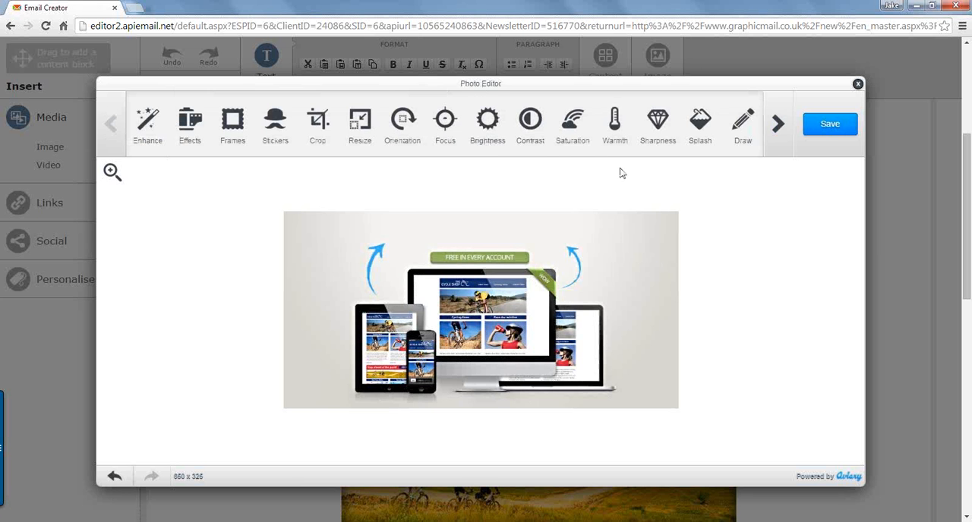
# Step: Try several sharpness levels on the banner and apply a moderate increase, about a third of the way from neutral to maximum
pyautogui.click(660, 128)
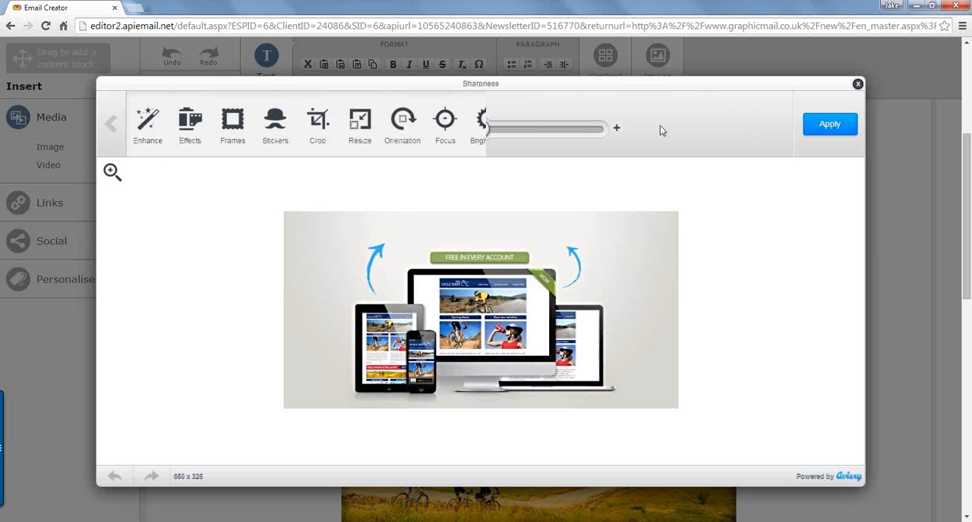
pyautogui.click(515, 129)
pyautogui.moveTo(536, 131); pyautogui.dragTo(571, 131)
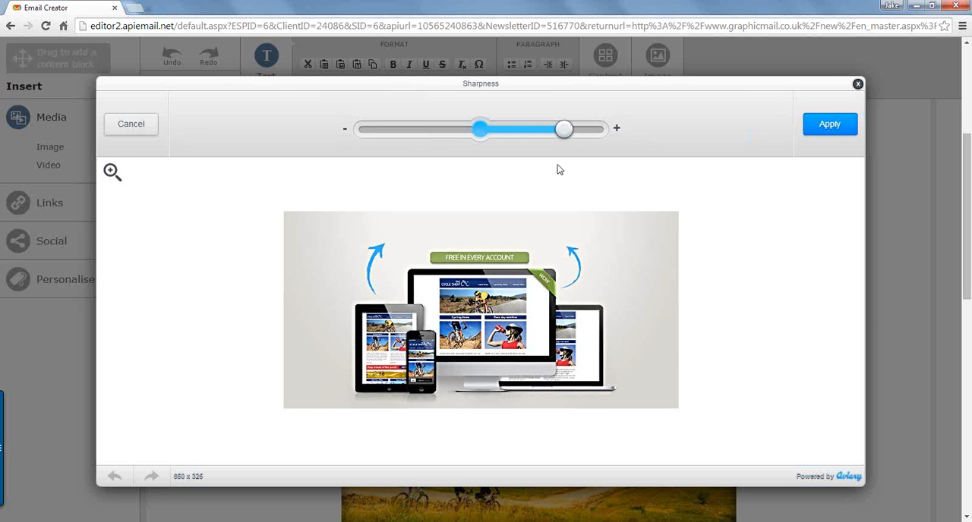
pyautogui.moveTo(565, 131); pyautogui.dragTo(529, 131)
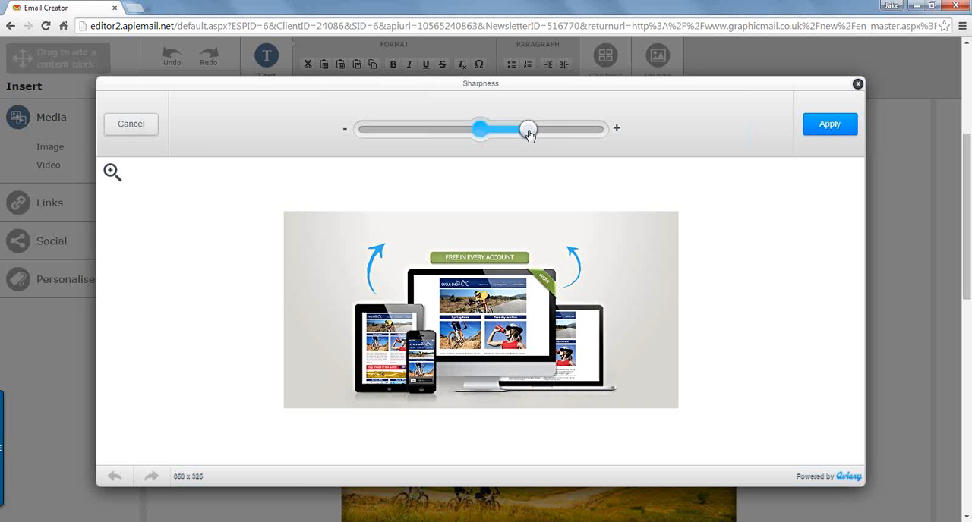
pyautogui.moveTo(529, 132); pyautogui.dragTo(482, 131)
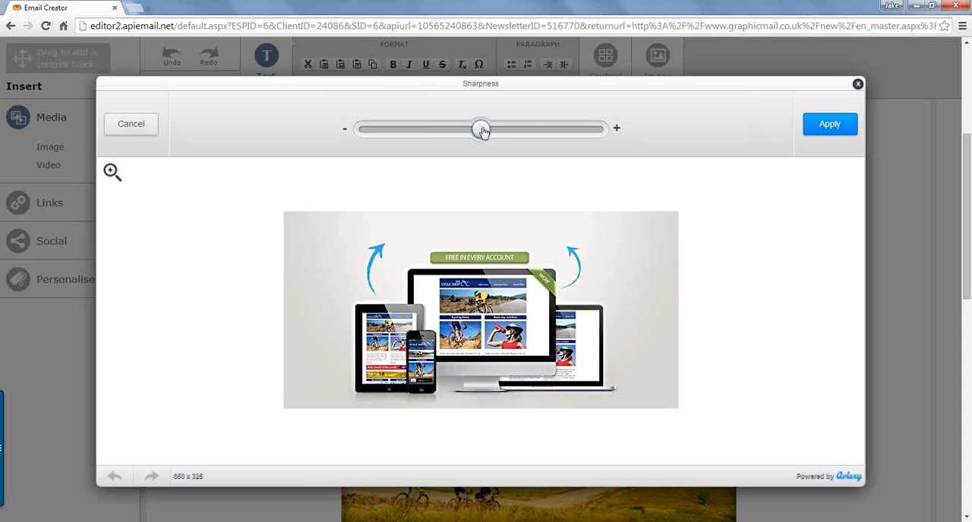
pyautogui.moveTo(505, 132); pyautogui.dragTo(522, 131)
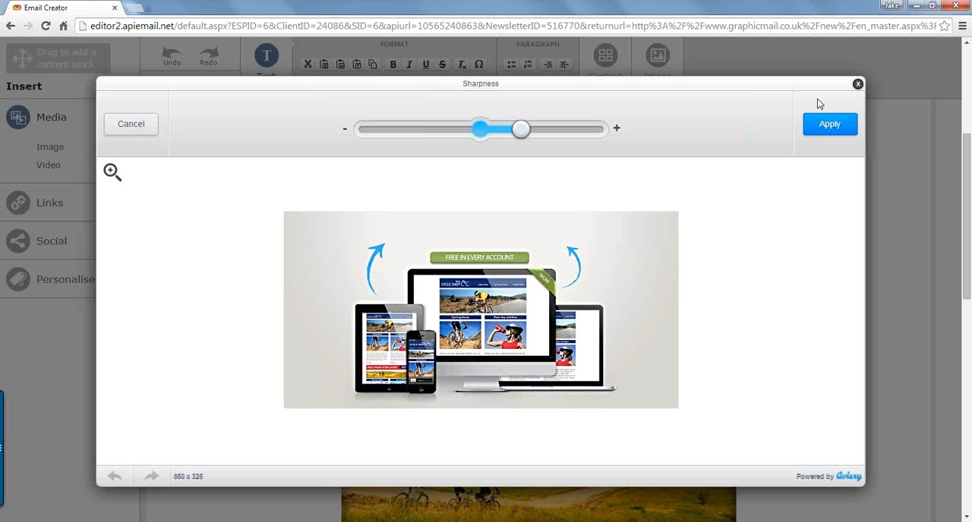
pyautogui.click(833, 132)
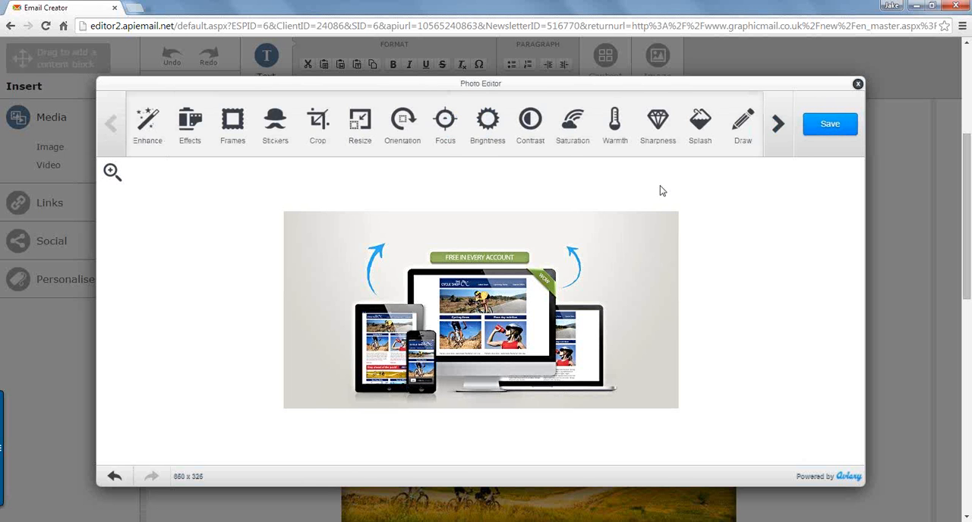
# Step: Try a slight contrast increase on the banner, bring it back near neutral and discard the adjustment
pyautogui.click(536, 134)
pyautogui.click(517, 135)
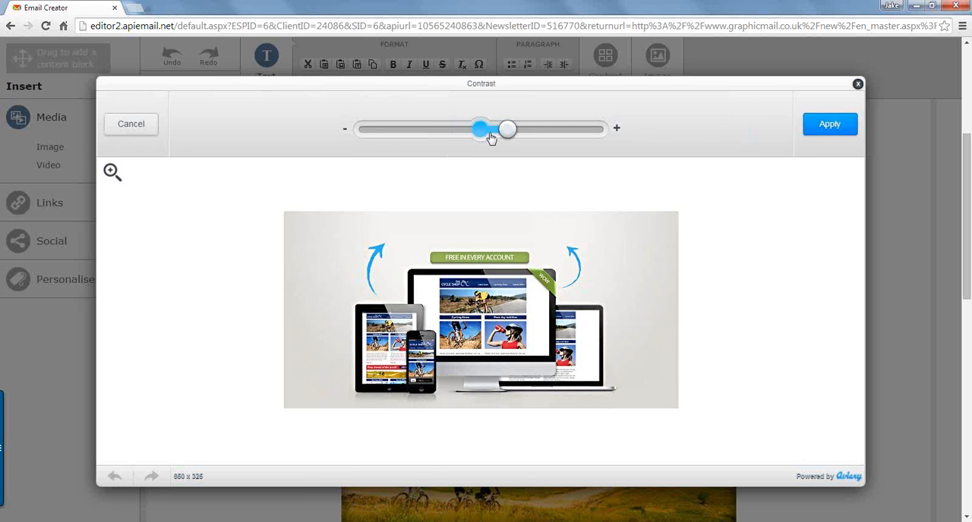
pyautogui.click(485, 134)
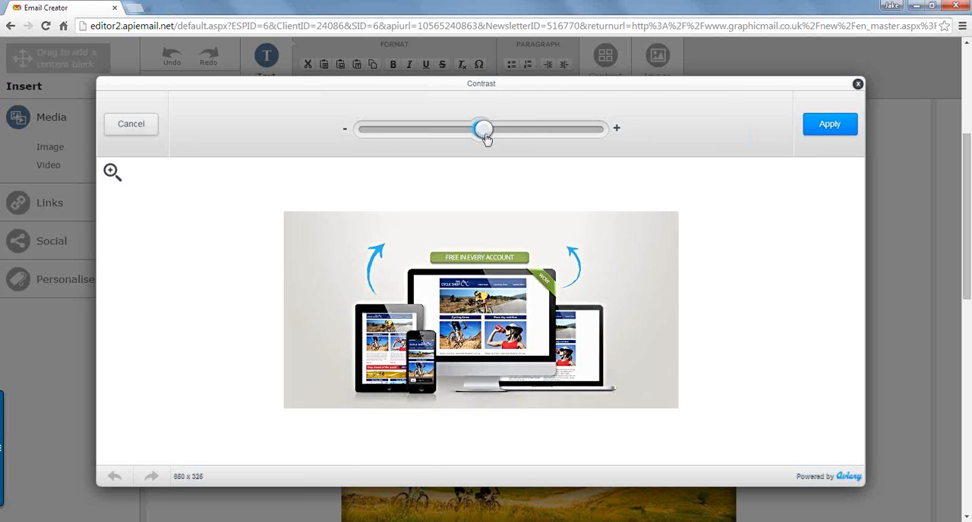
pyautogui.click(130, 124)
# Step: Increase the banner's saturation about a third of the way from neutral to maximum and apply it
pyautogui.click(585, 139)
pyautogui.moveTo(511, 134); pyautogui.dragTo(527, 131)
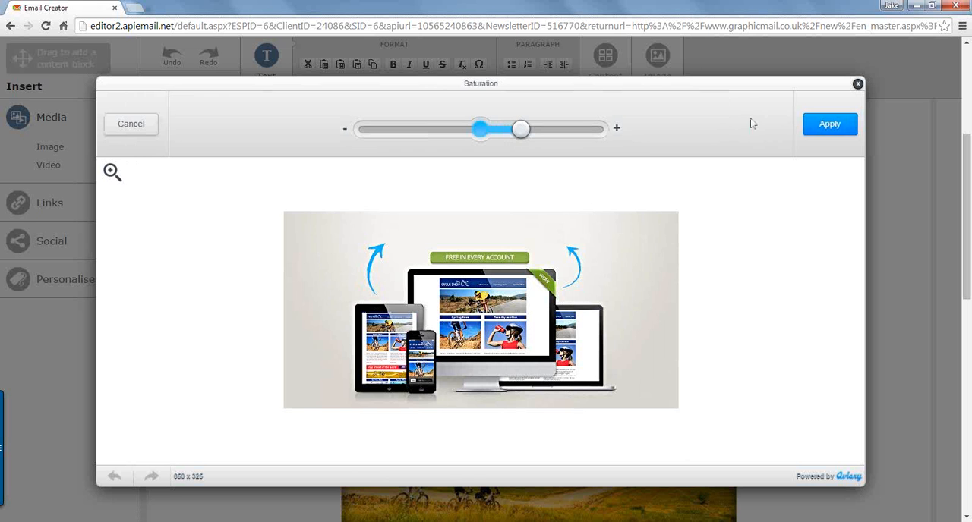
pyautogui.click(823, 125)
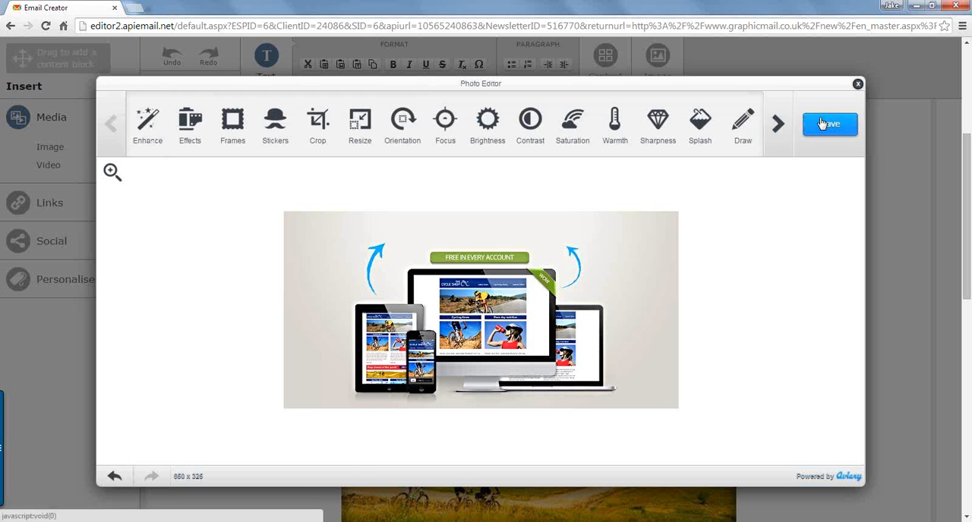
# Step: Add the text "Responsive Templates" to the banner above the green FREE IN EVERY ACCOUNT label
pyautogui.click(776, 126)
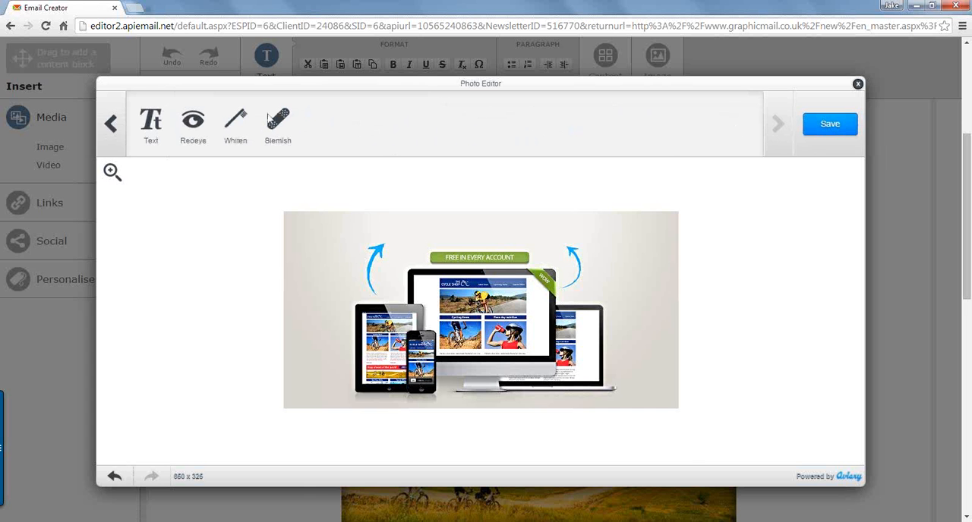
pyautogui.click(146, 125)
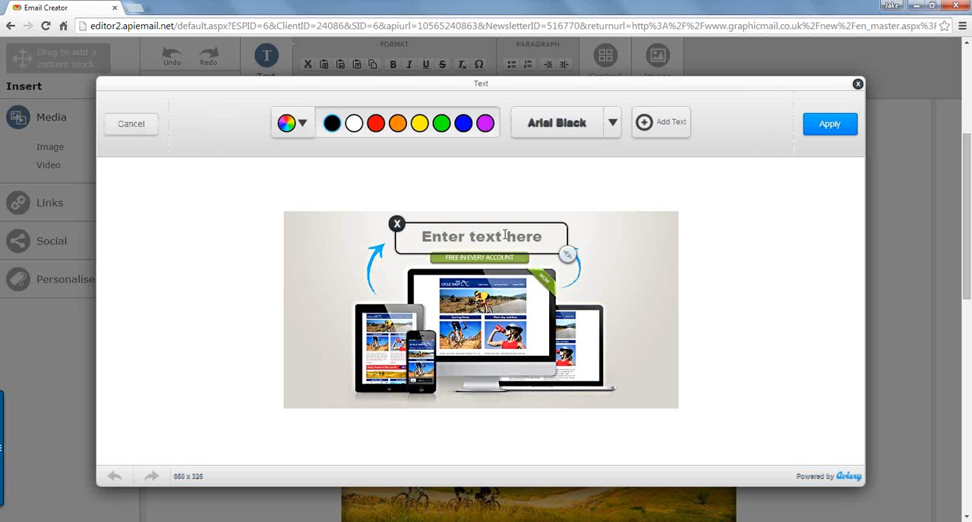
pyautogui.click(505, 236)
pyautogui.press('BackSpace')
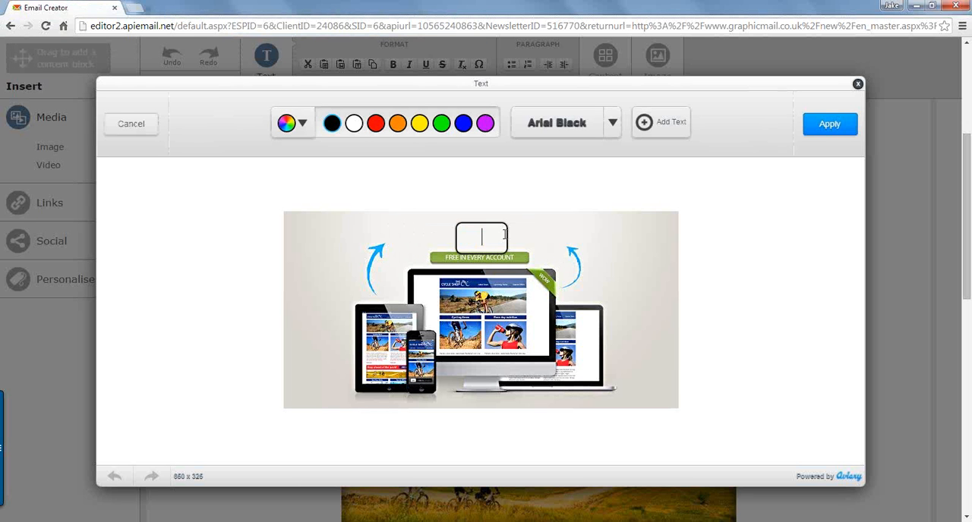
pyautogui.write('Res')
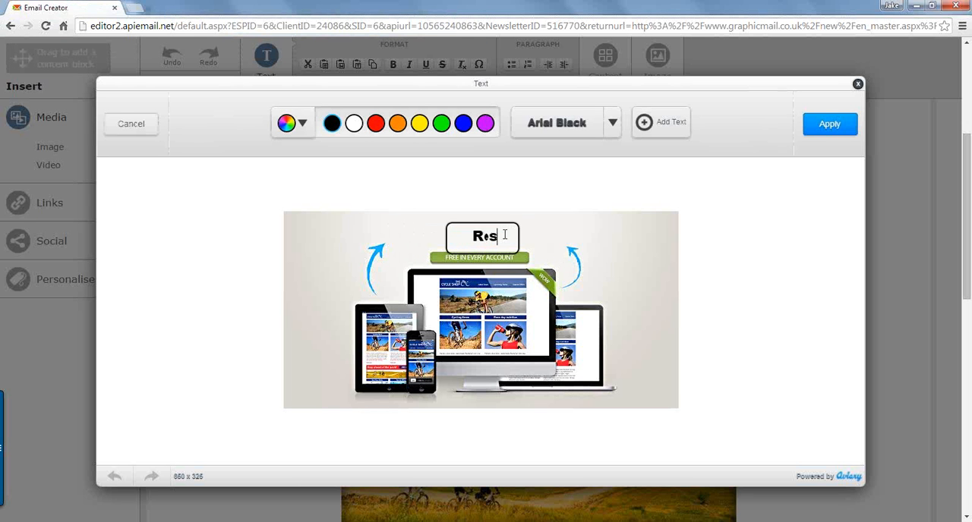
pyautogui.write('ponsive Templates')
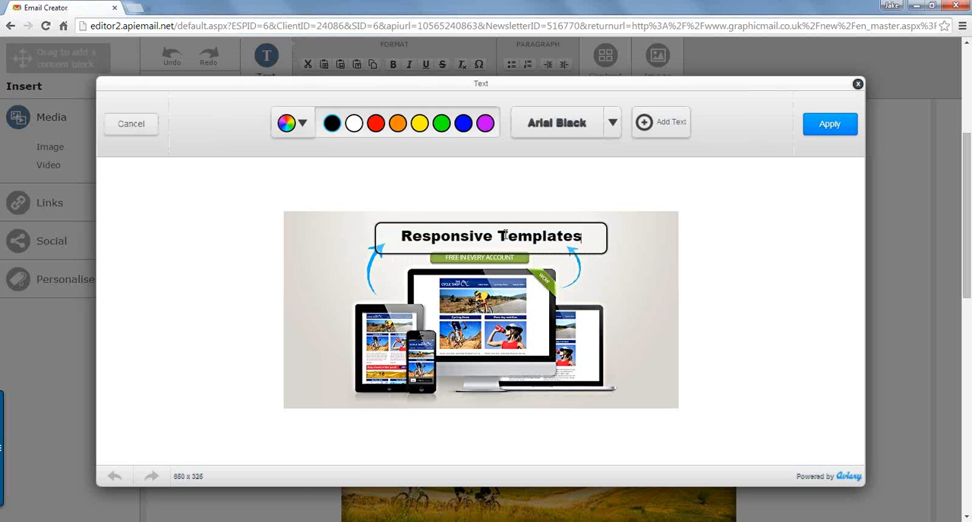
# Step: Colour the "Responsive Templates" banner text dark grey using a custom colour
pyautogui.tripleClick(504, 236)
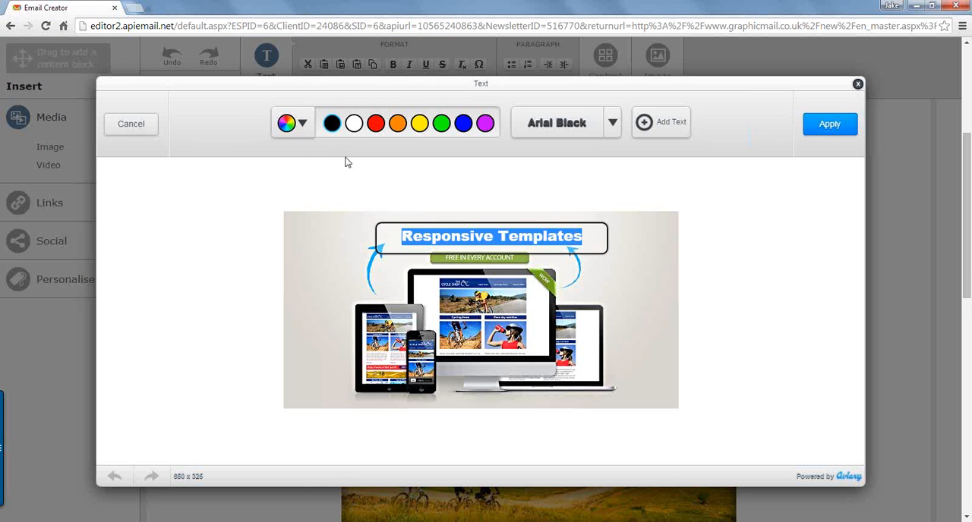
pyautogui.click(291, 123)
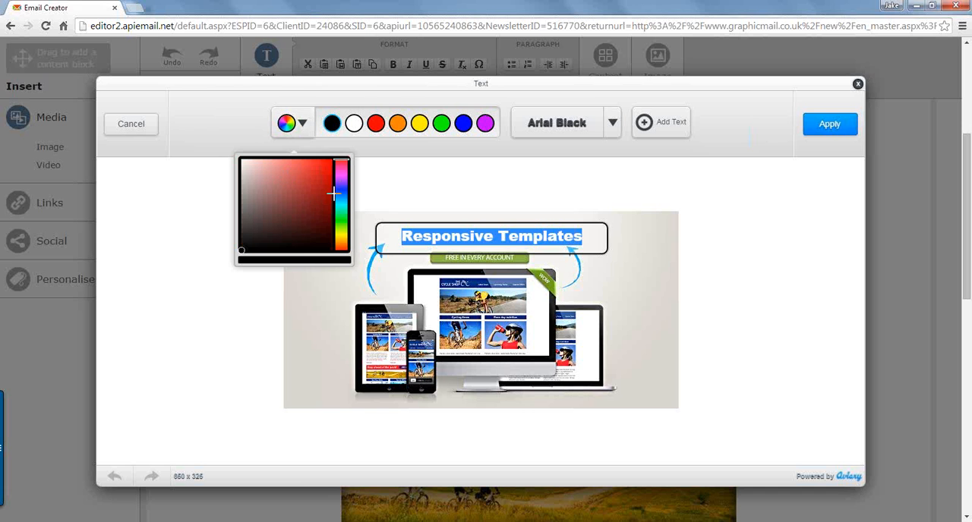
pyautogui.click(340, 194)
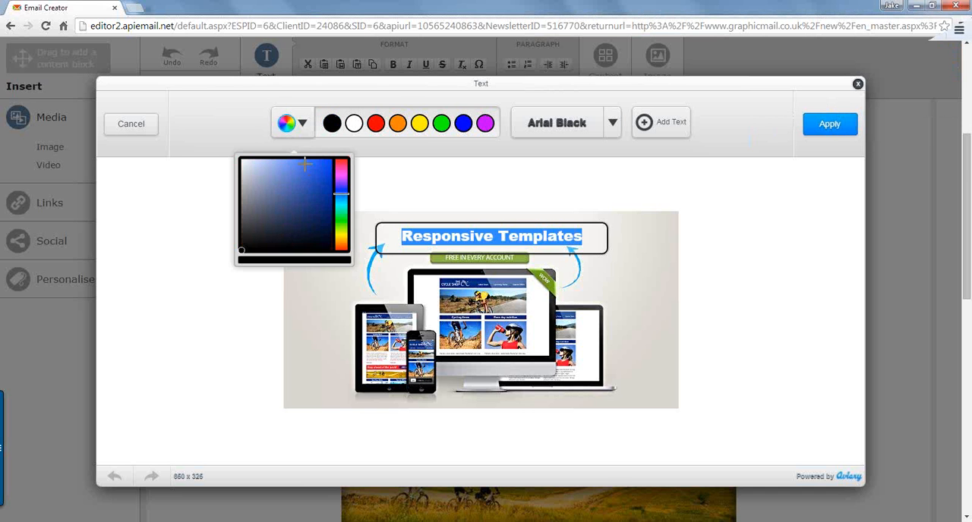
pyautogui.click(305, 164)
pyautogui.click(243, 212)
pyautogui.moveTo(243, 214); pyautogui.dragTo(243, 218)
pyautogui.click(242, 222)
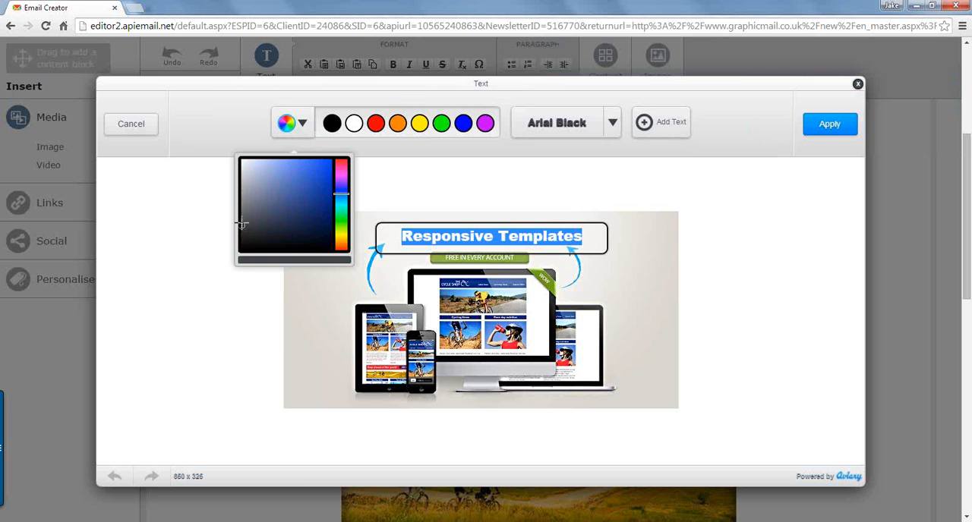
pyautogui.click(492, 237)
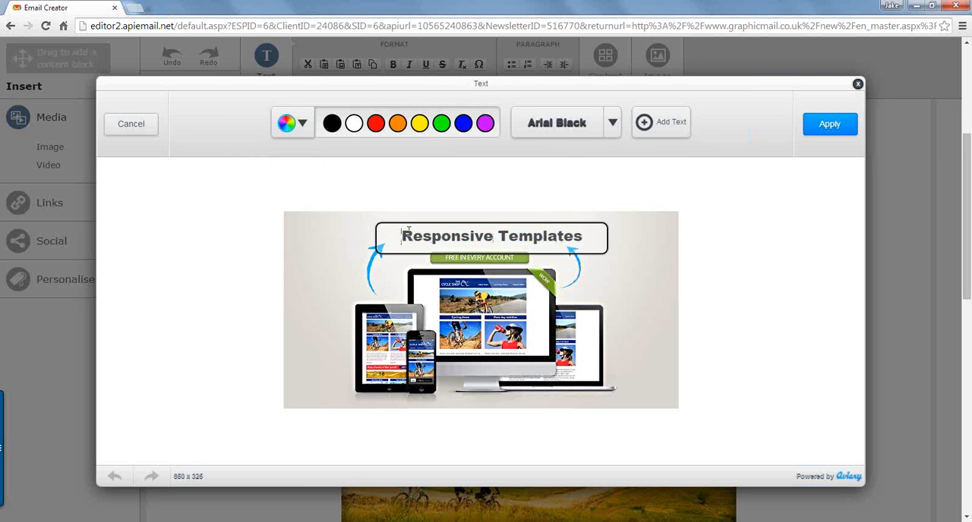
# Step: Set the font of the "Responsive Templates" banner text to Georgia
pyautogui.click(592, 125)
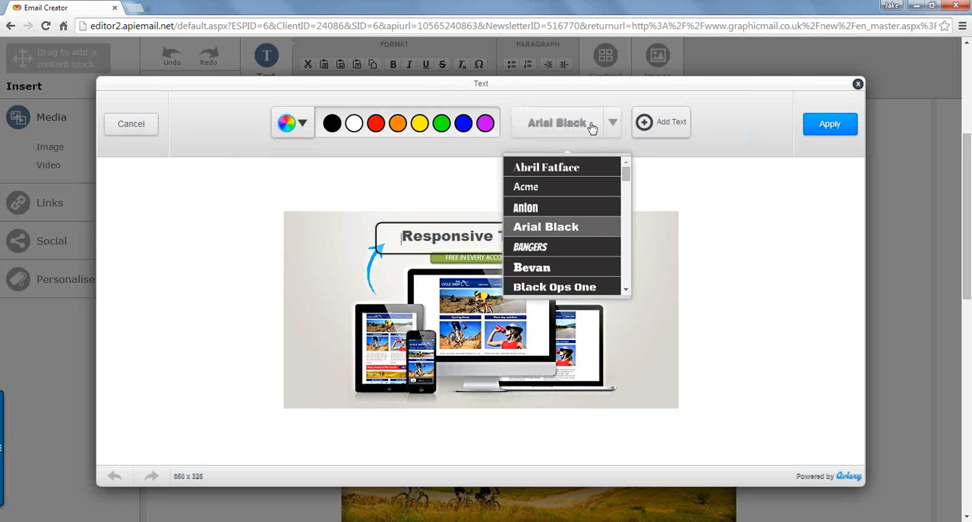
pyautogui.moveTo(626, 181)
pyautogui.mouseDown()
pyautogui.moveTo(624, 222)
pyautogui.moveTo(625, 210)
pyautogui.mouseUp()
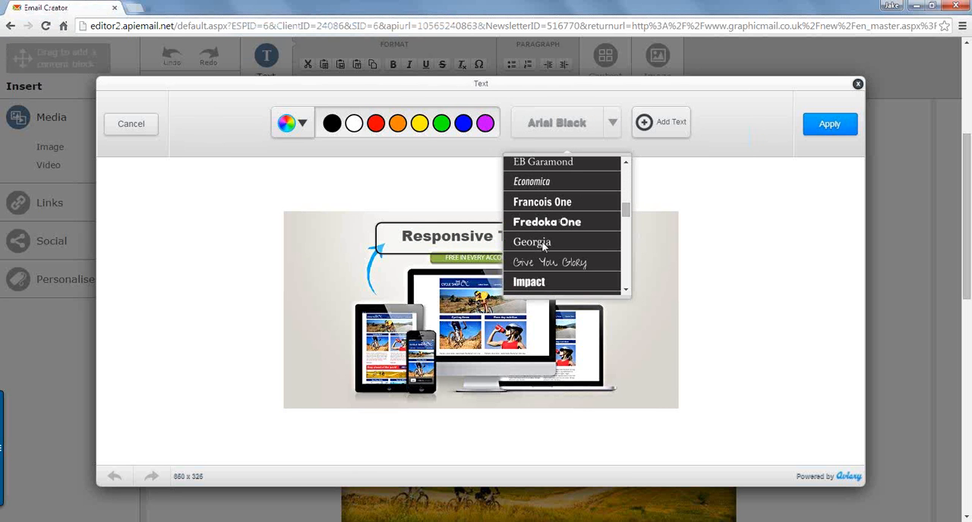
pyautogui.click(543, 243)
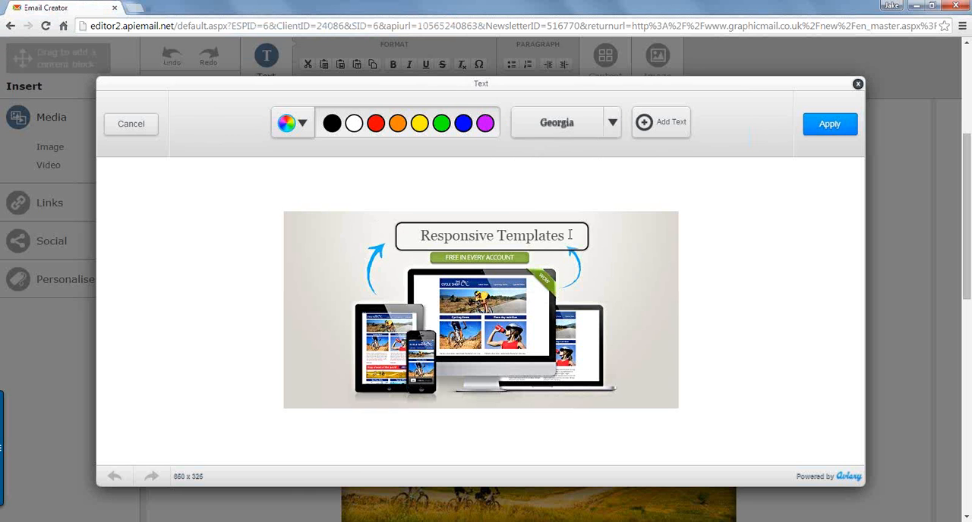
# Step: Enlarge the "Responsive Templates" text slightly, shift it left to centre it over the green label, and apply it to the banner
pyautogui.moveTo(568, 239)
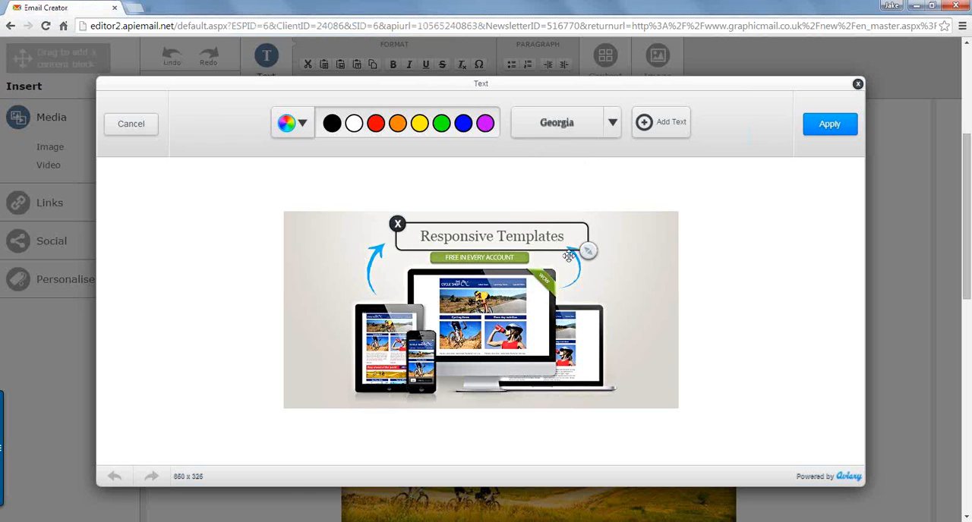
pyautogui.moveTo(590, 254)
pyautogui.mouseDown()
pyautogui.moveTo(631, 282)
pyautogui.moveTo(659, 281)
pyautogui.moveTo(654, 226)
pyautogui.moveTo(627, 252)
pyautogui.moveTo(590, 249)
pyautogui.moveTo(600, 252)
pyautogui.mouseUp()
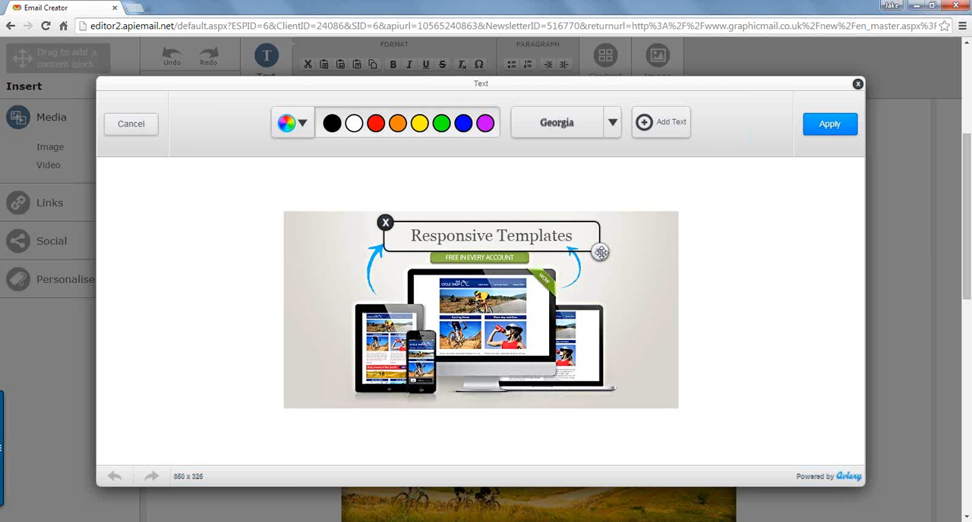
pyautogui.moveTo(540, 240); pyautogui.dragTo(520, 240)
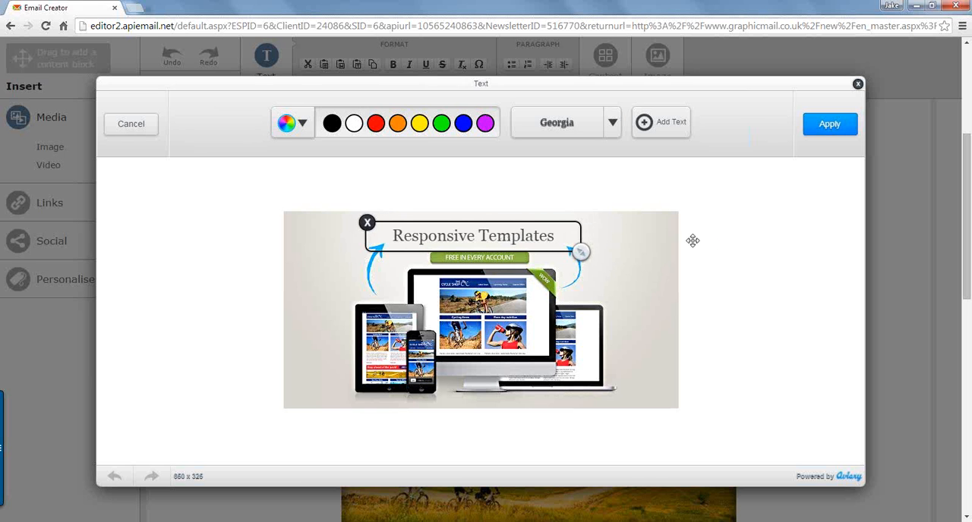
pyautogui.click(710, 242)
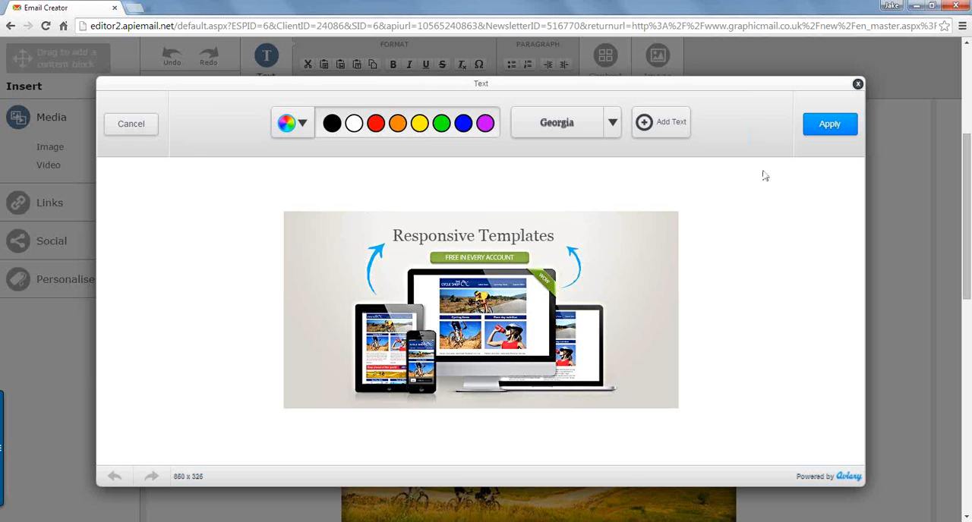
pyautogui.click(833, 125)
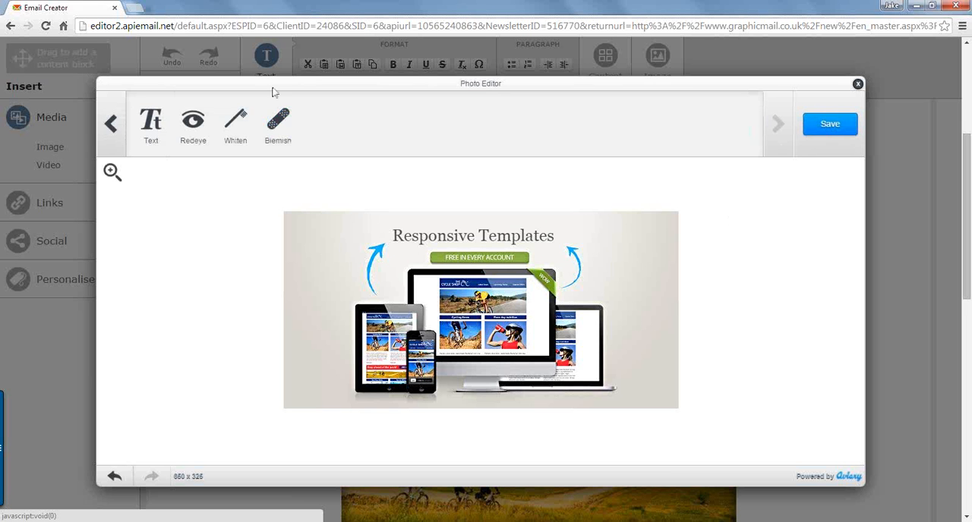
# Step: Save the edited banner and insert Banner - Edited.png into the content block under Race day nutrition
pyautogui.click(110, 124)
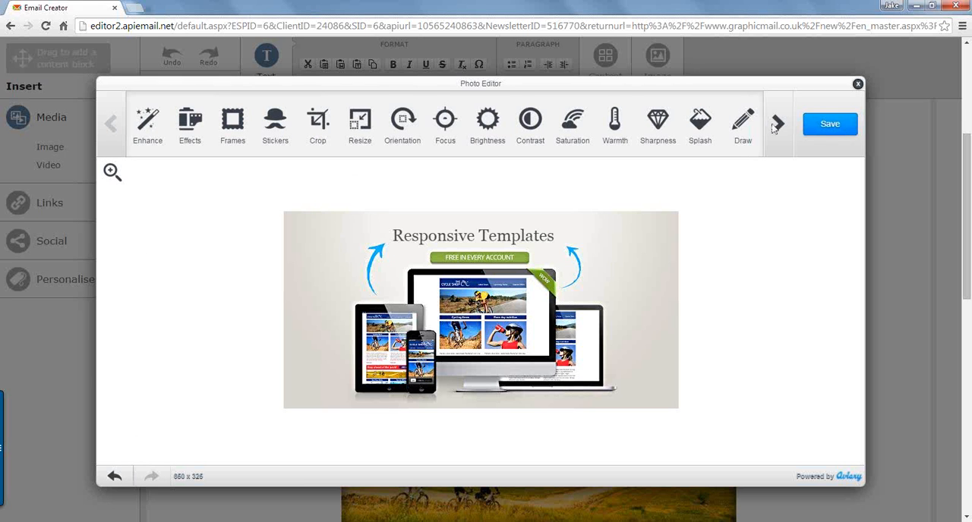
pyautogui.click(833, 125)
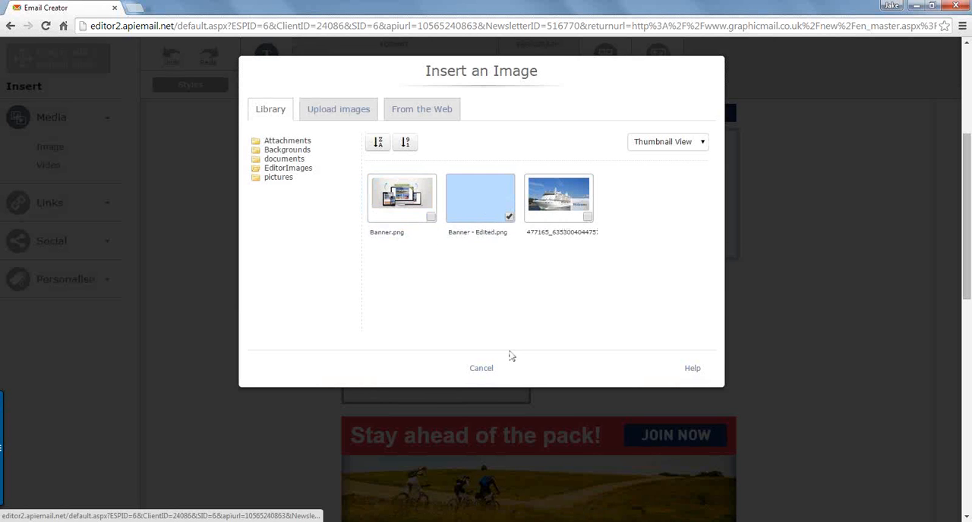
pyautogui.click(488, 213)
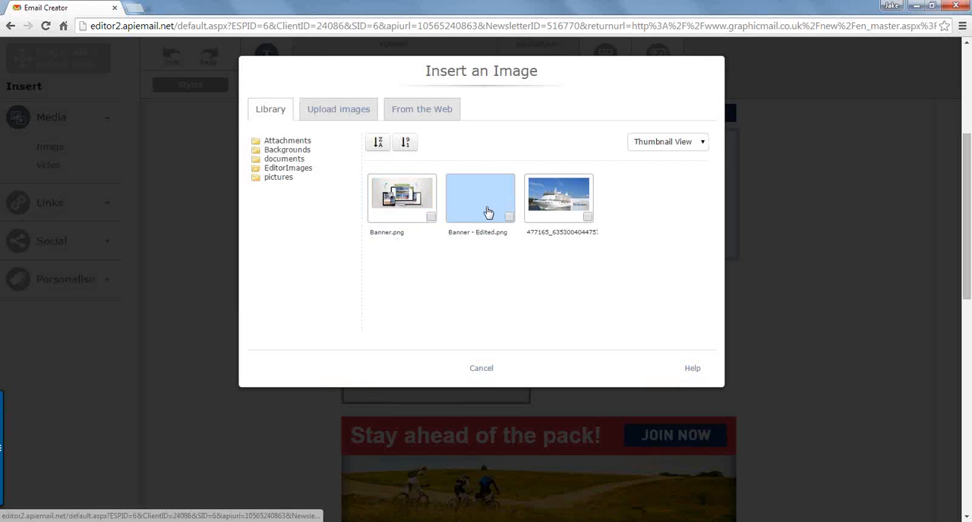
pyautogui.click(503, 216)
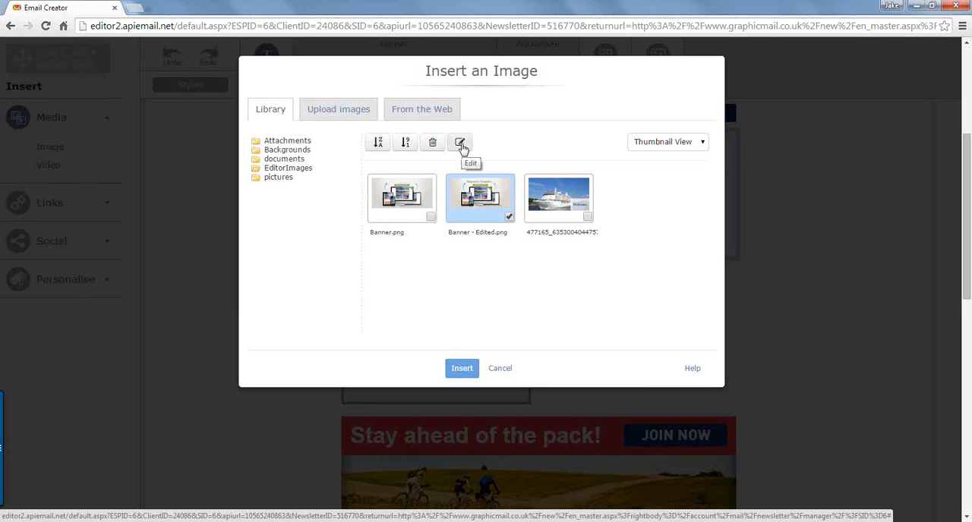
pyautogui.click(465, 370)
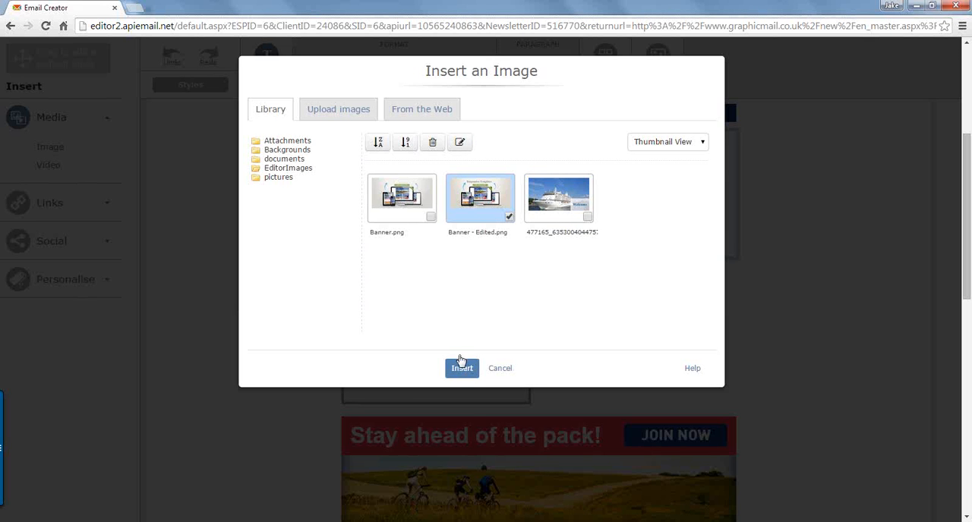
pyautogui.click(464, 370)
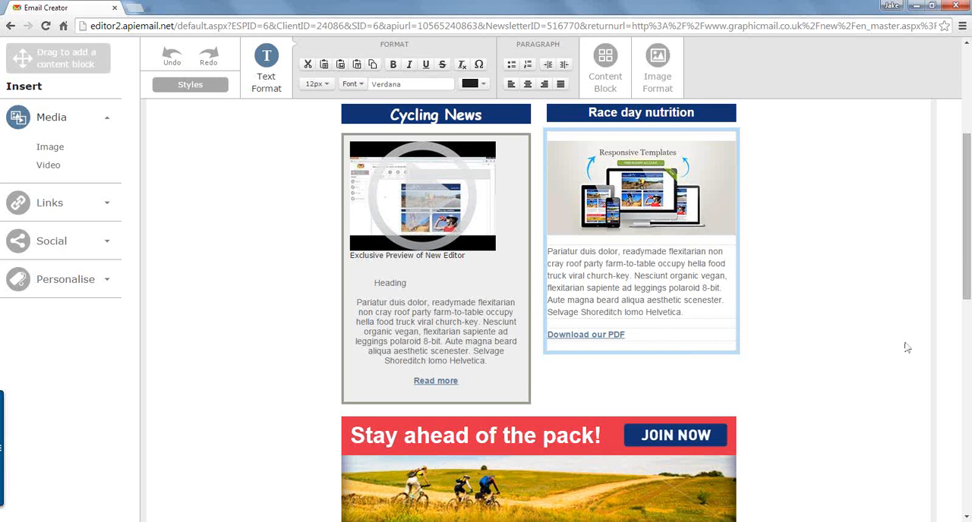
pyautogui.click(893, 401)
# Step: Rename the newsletter as "Editor Demo"
pyautogui.scroll(2, 879, 405)
pyautogui.moveTo(663, 325)
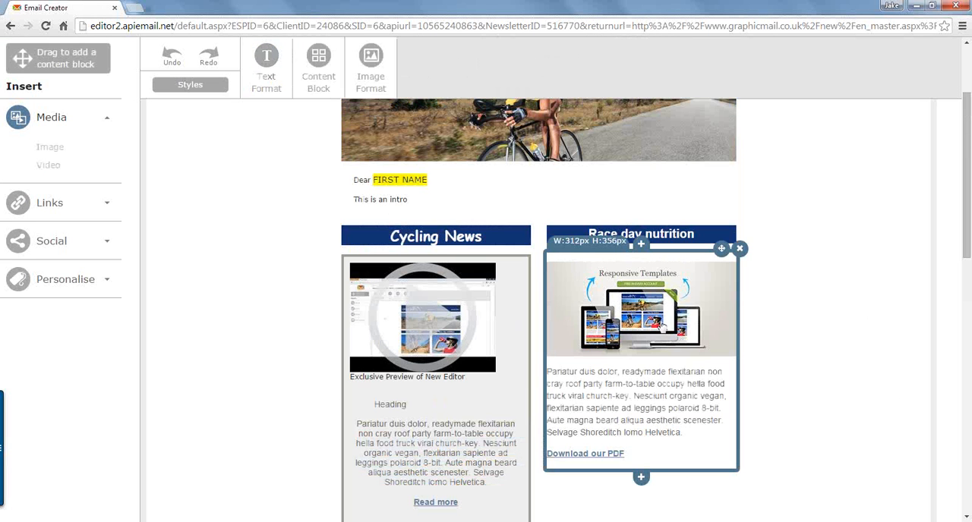
pyautogui.scroll(3, 629, 249)
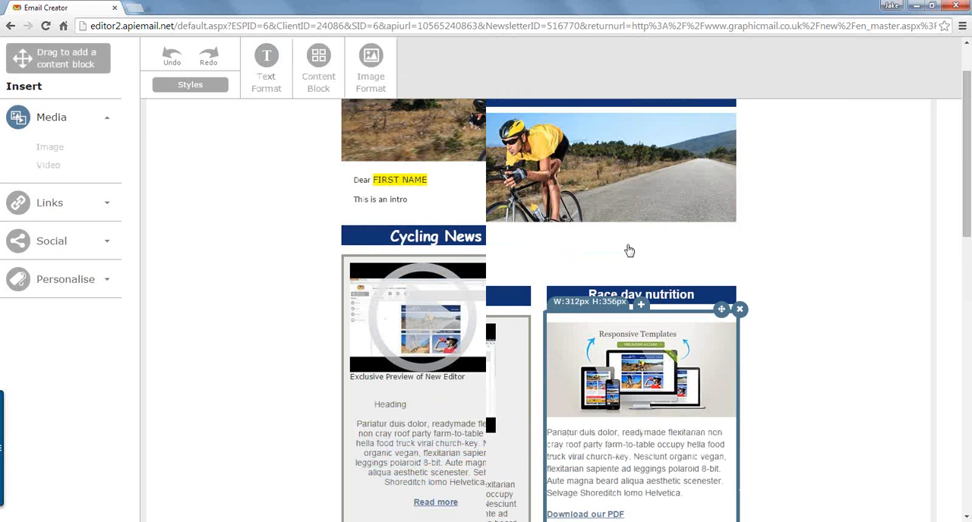
pyautogui.moveTo(597, 256)
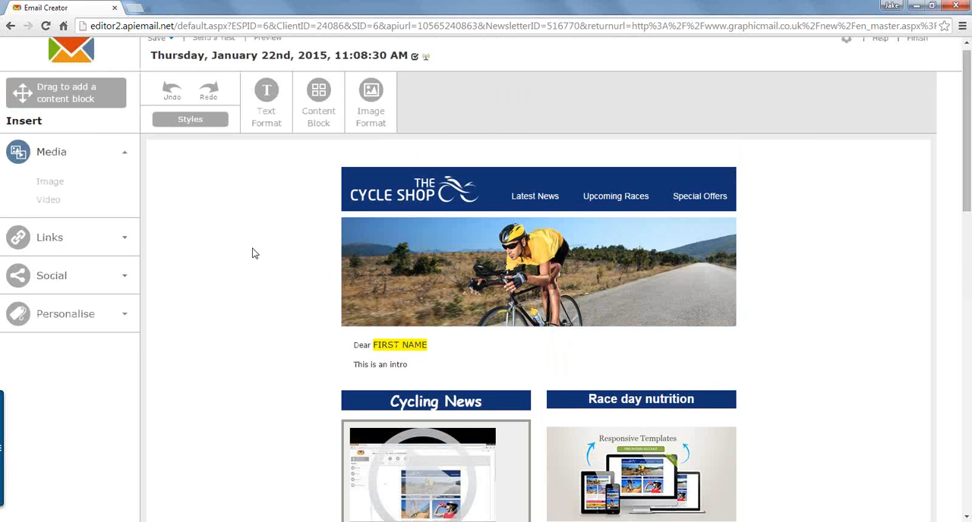
pyautogui.scroll(1, 249, 228)
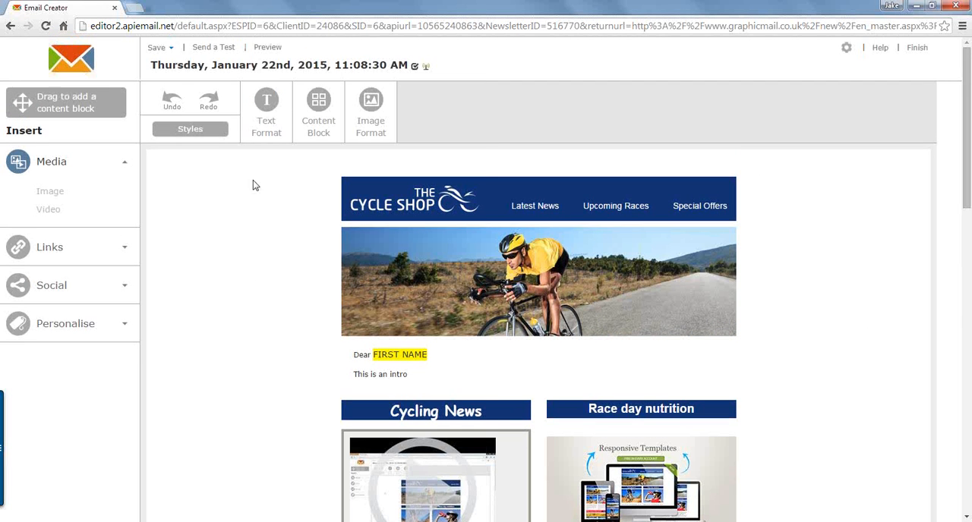
pyautogui.click(278, 69)
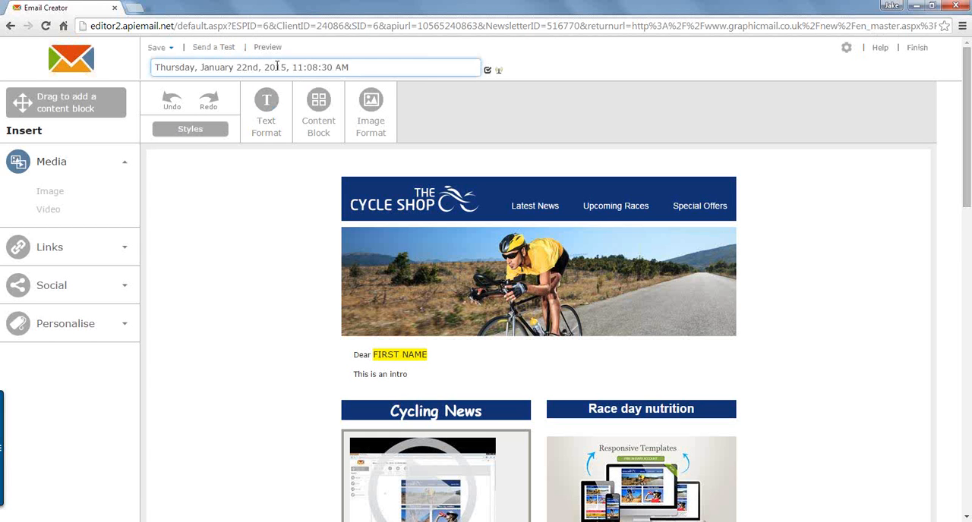
pyautogui.tripleClick(278, 67)
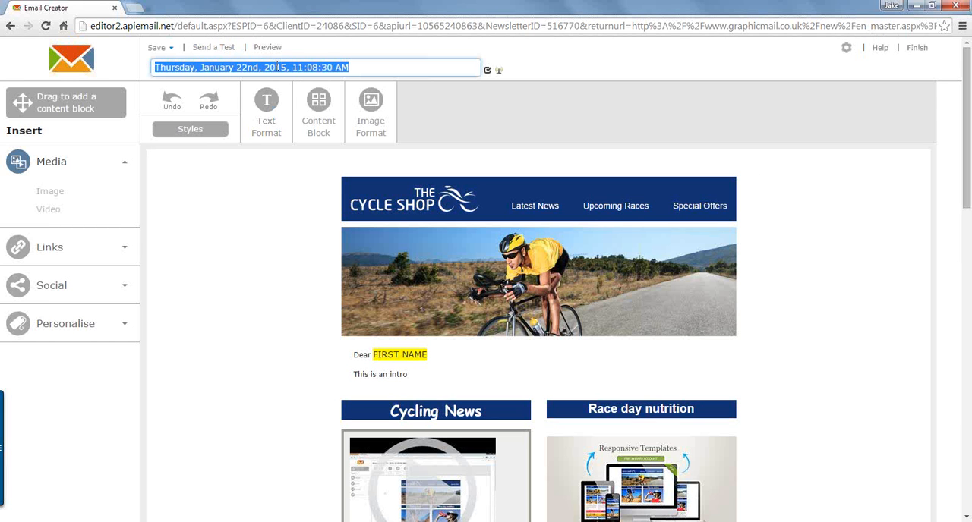
pyautogui.write('Editor Demo')
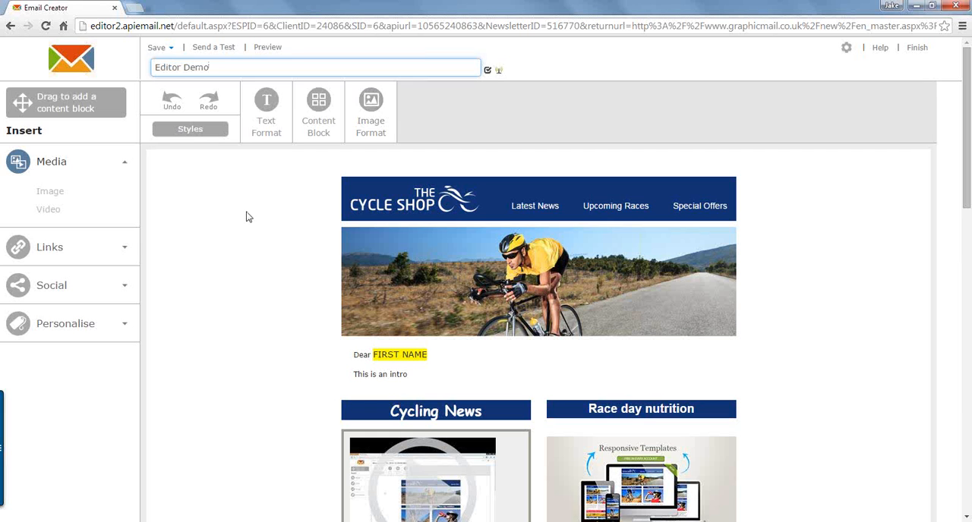
pyautogui.press('Return')
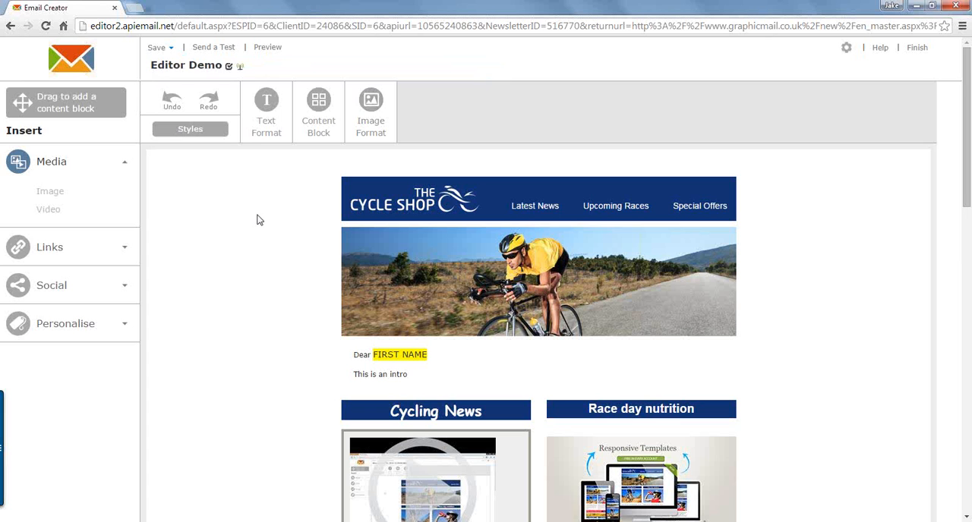
# Step: Save the newsletter as a template named "Editor Demo"
pyautogui.click(170, 50)
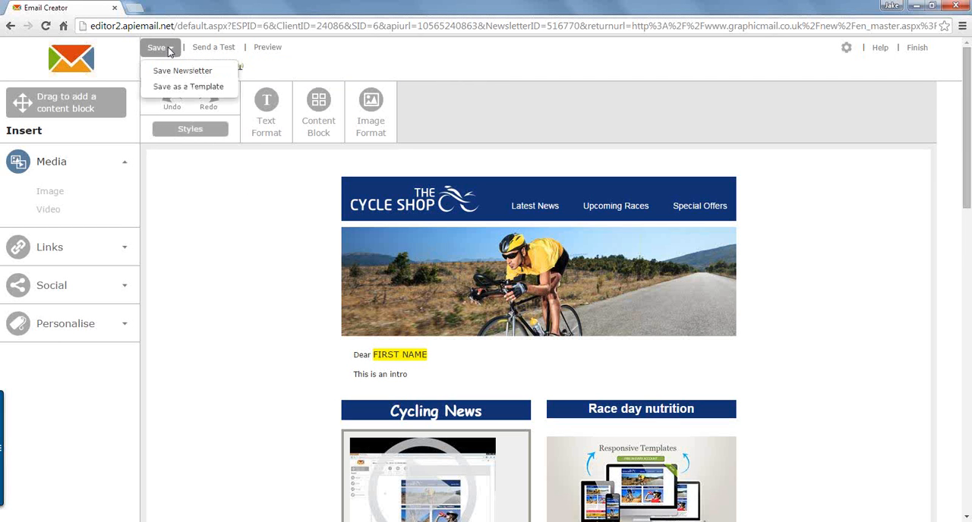
pyautogui.click(180, 92)
pyautogui.click(178, 88)
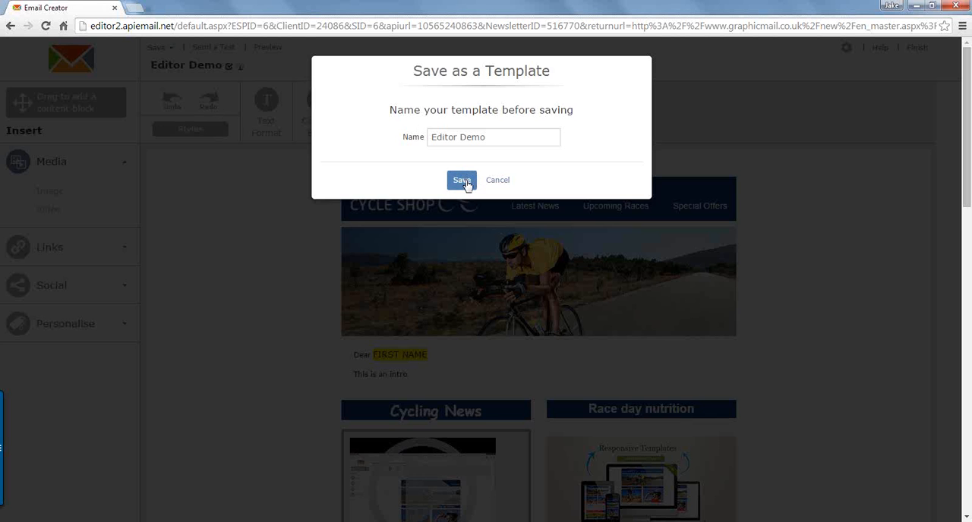
pyautogui.click(463, 181)
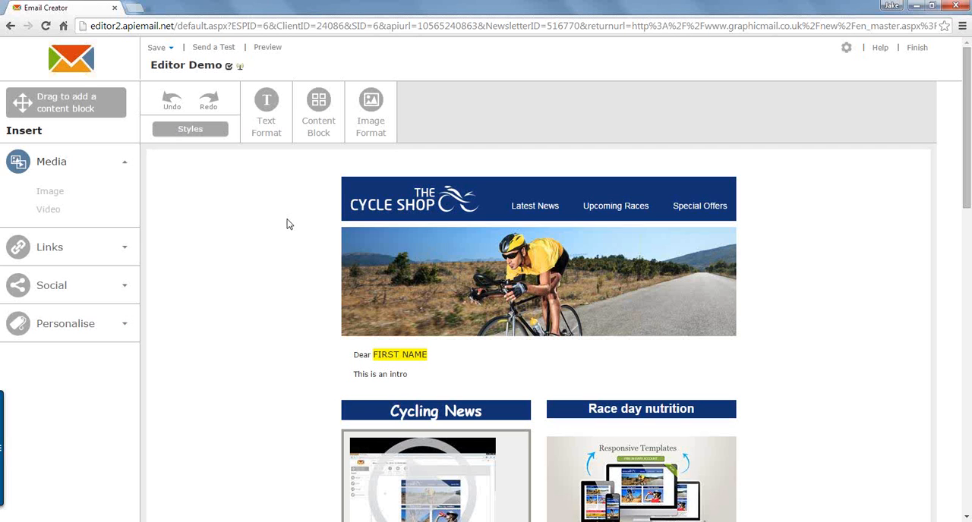
pyautogui.click(214, 47)
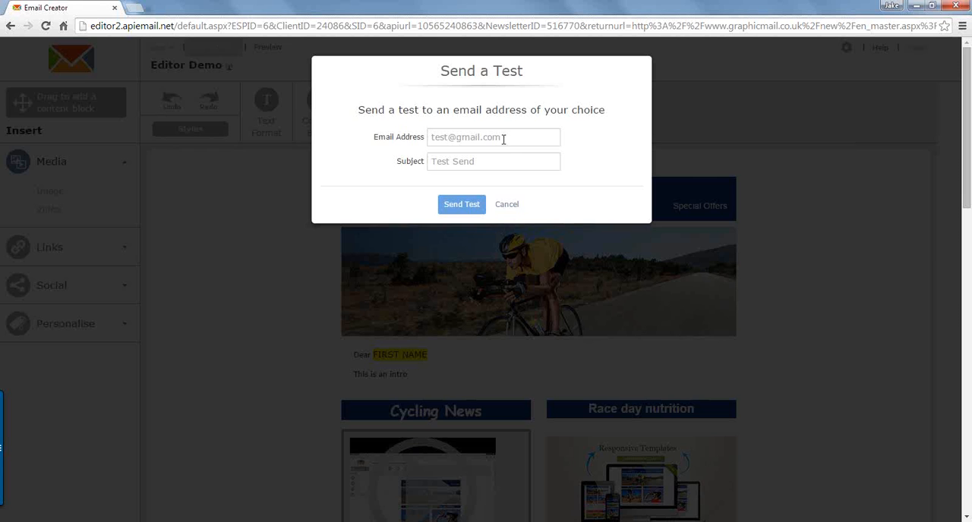
pyautogui.click(503, 139)
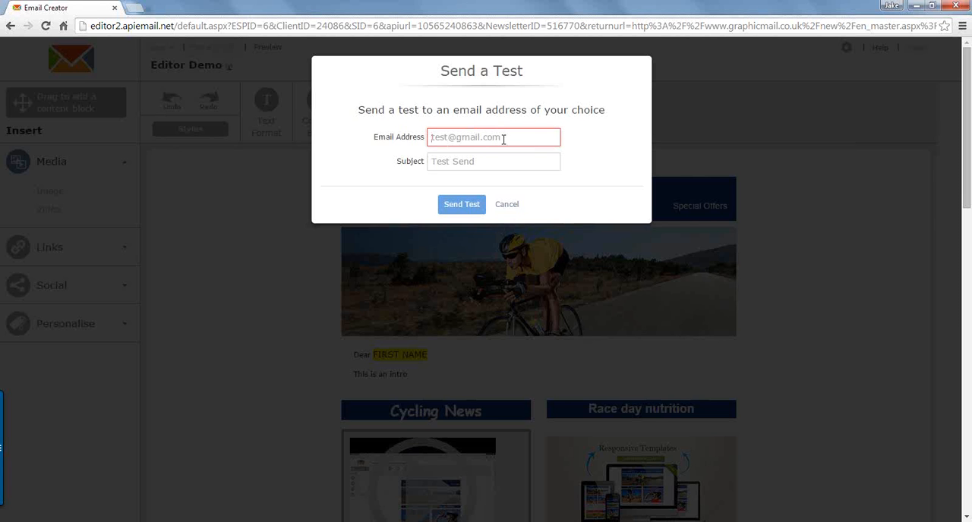
pyautogui.click(488, 161)
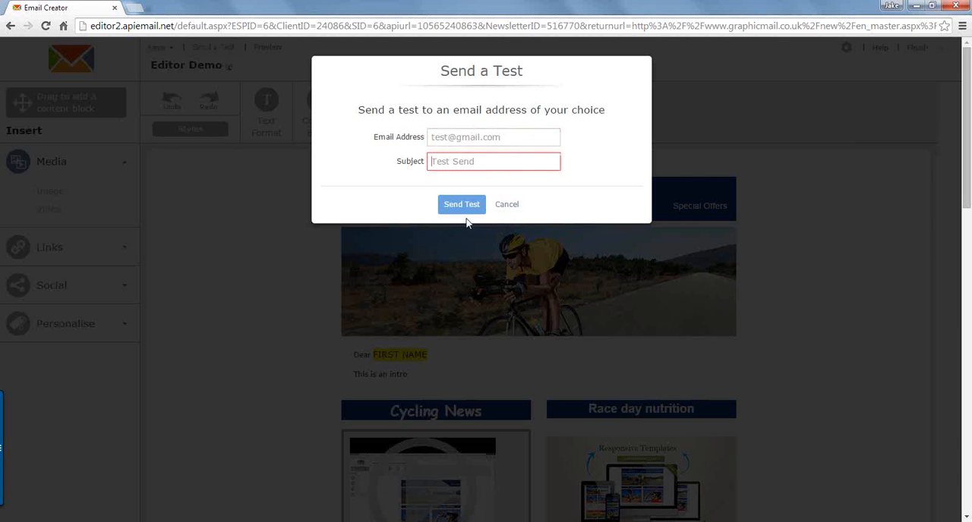
pyautogui.click(509, 207)
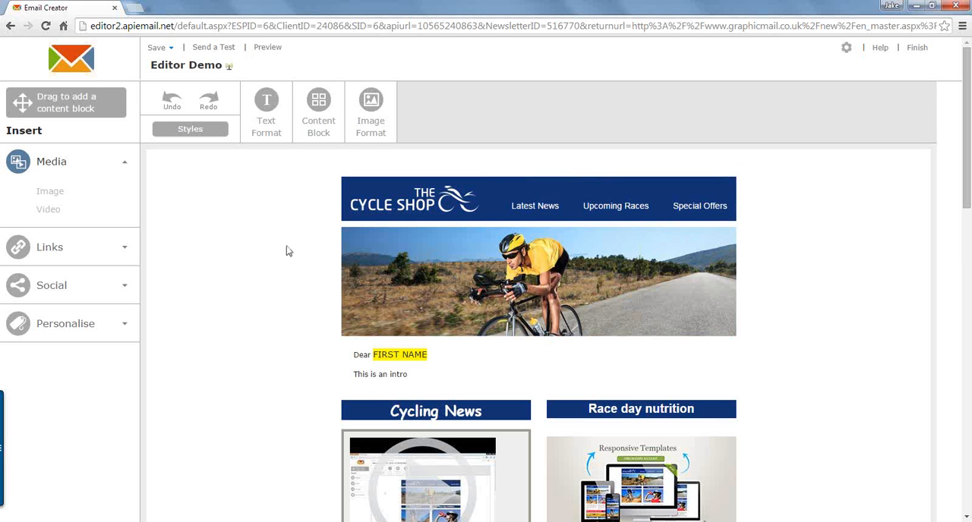
# Step: Preview the newsletter in its desktop layout and look through its content from header to lower articles
pyautogui.click(267, 48)
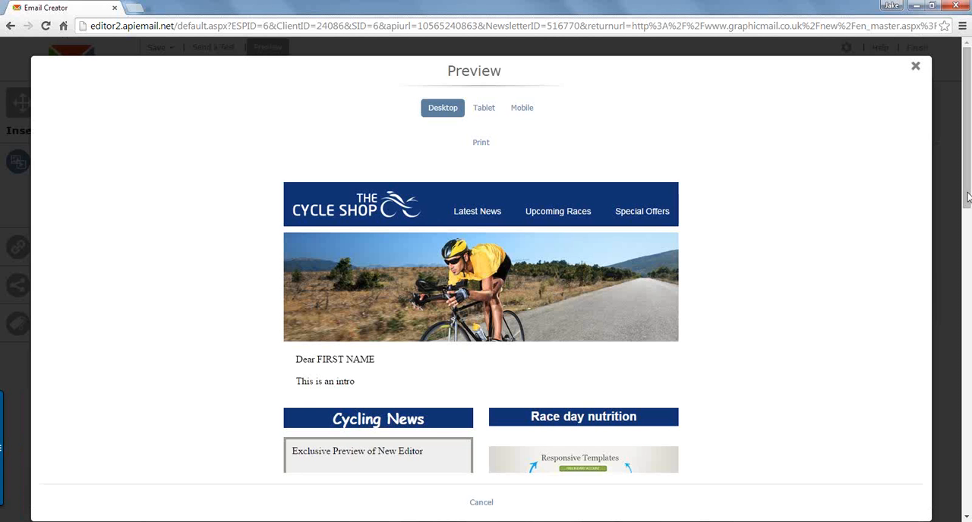
pyautogui.scroll(-8, 607, 298)
pyautogui.scroll(-5, 607, 298)
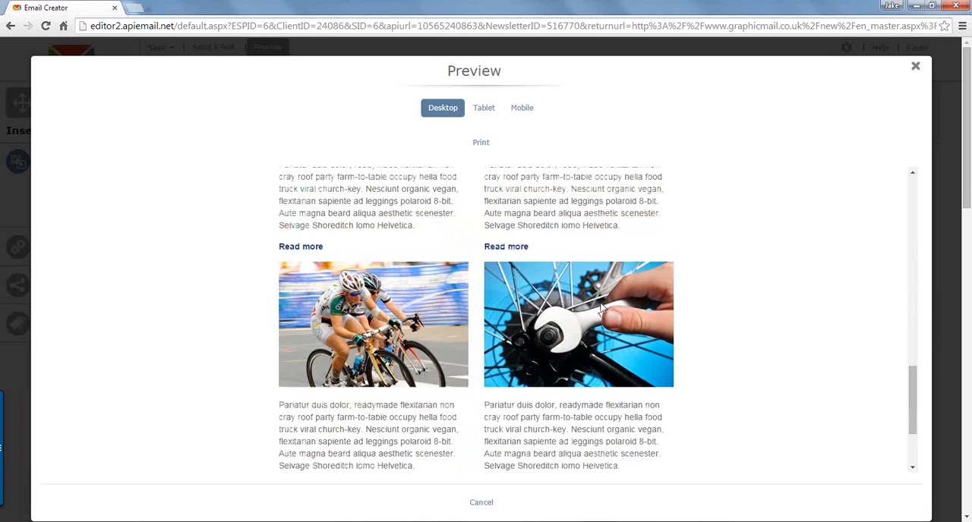
pyautogui.scroll(1, 598, 311)
pyautogui.scroll(10, 596, 316)
# Step: Preview the newsletter on a tablet and on a mobile in portrait, and look through the mobile layout
pyautogui.click(481, 109)
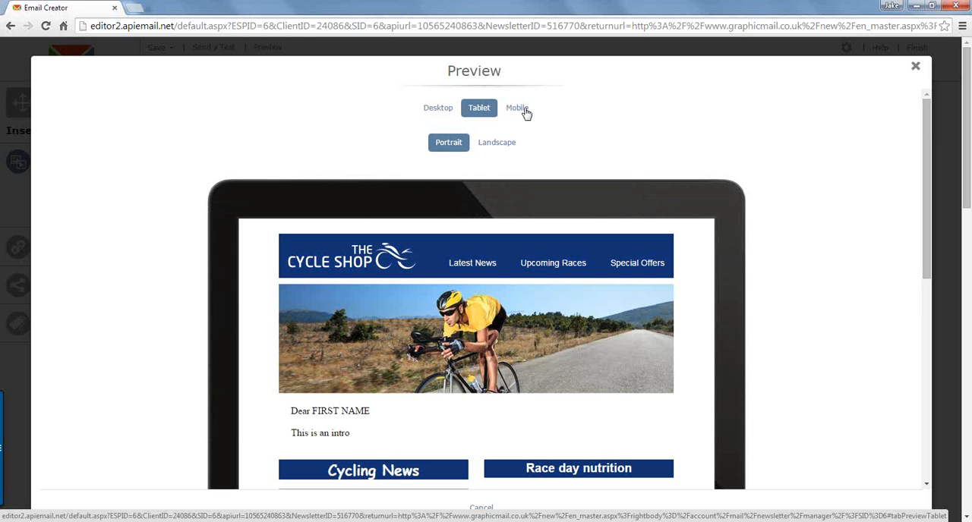
pyautogui.click(521, 110)
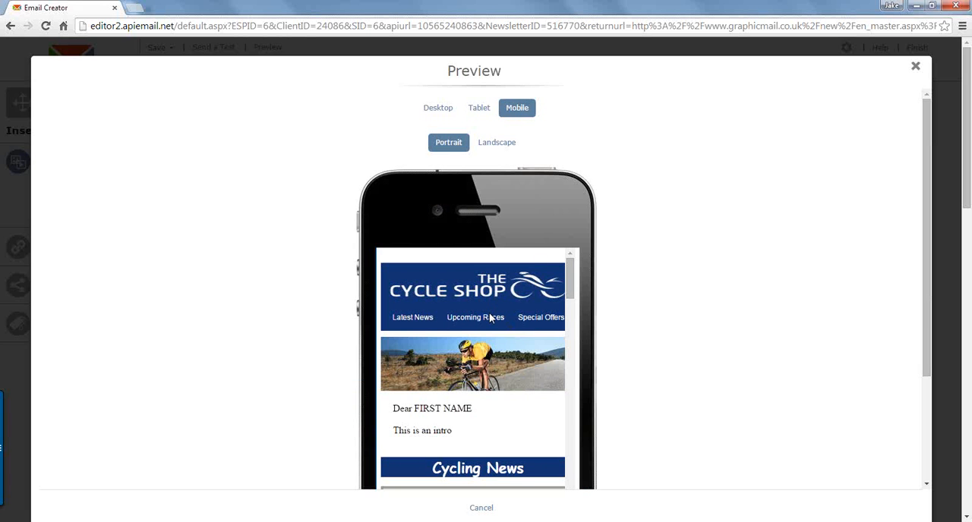
pyautogui.moveTo(569, 285); pyautogui.dragTo(573, 383)
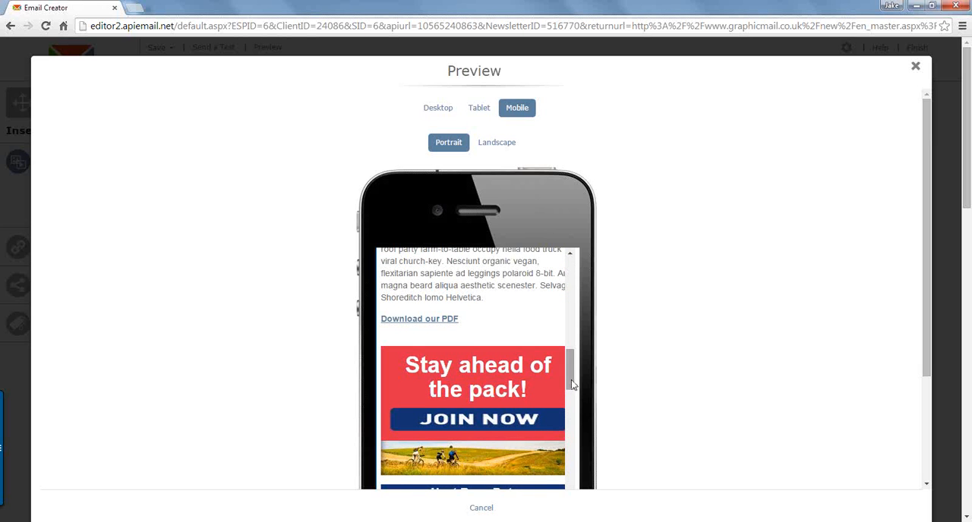
pyautogui.moveTo(575, 396); pyautogui.dragTo(575, 417)
pyautogui.scroll(-5, 574, 417)
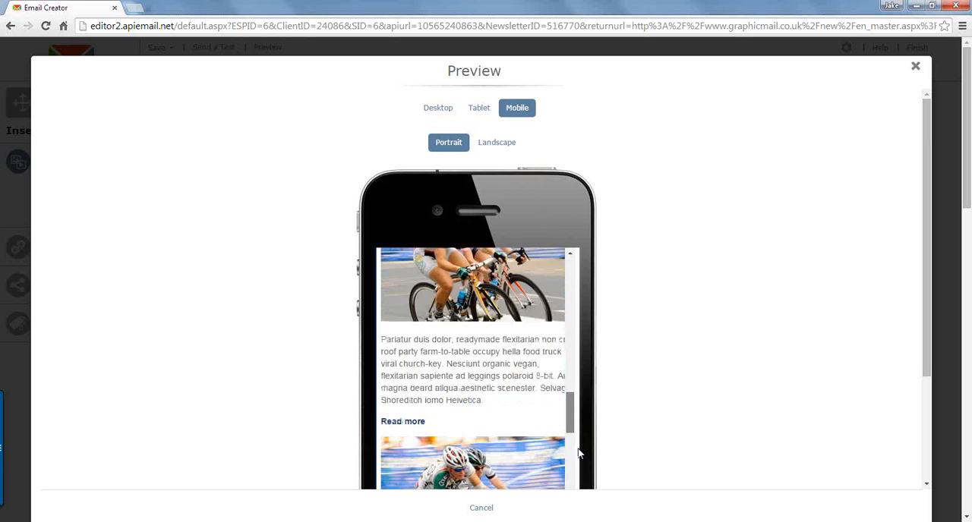
pyautogui.moveTo(577, 399); pyautogui.dragTo(581, 259)
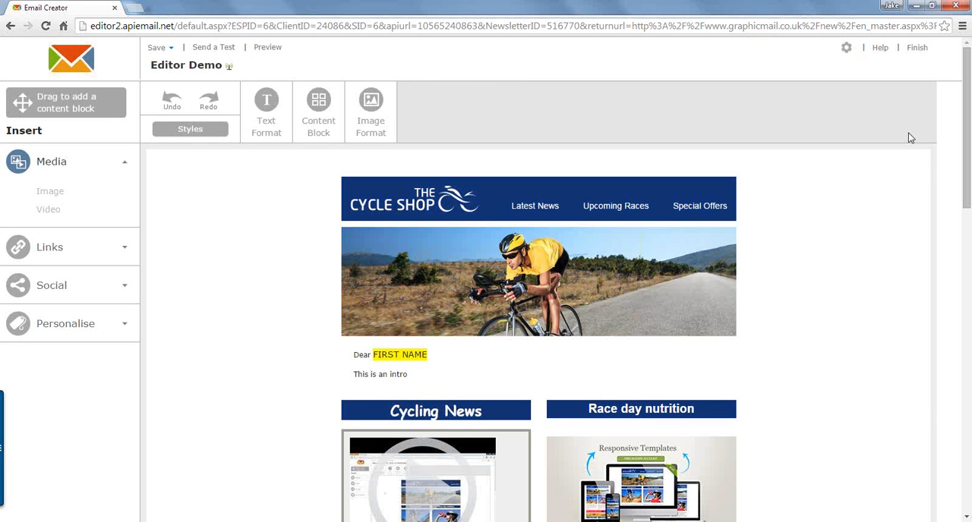
# Step: Finish editing by saving the newsletter as a template named "Editor Demo" and exiting the editor
pyautogui.click(918, 49)
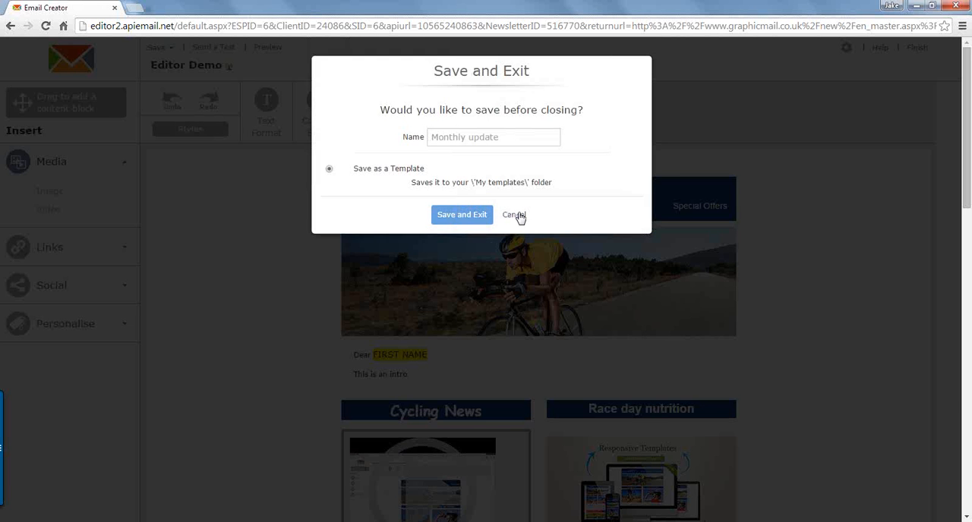
pyautogui.click(921, 51)
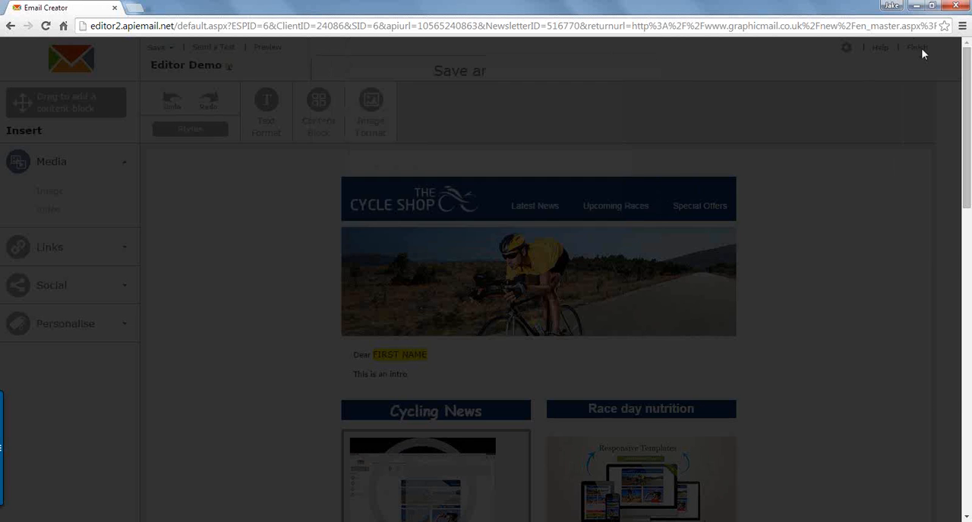
pyautogui.click(921, 49)
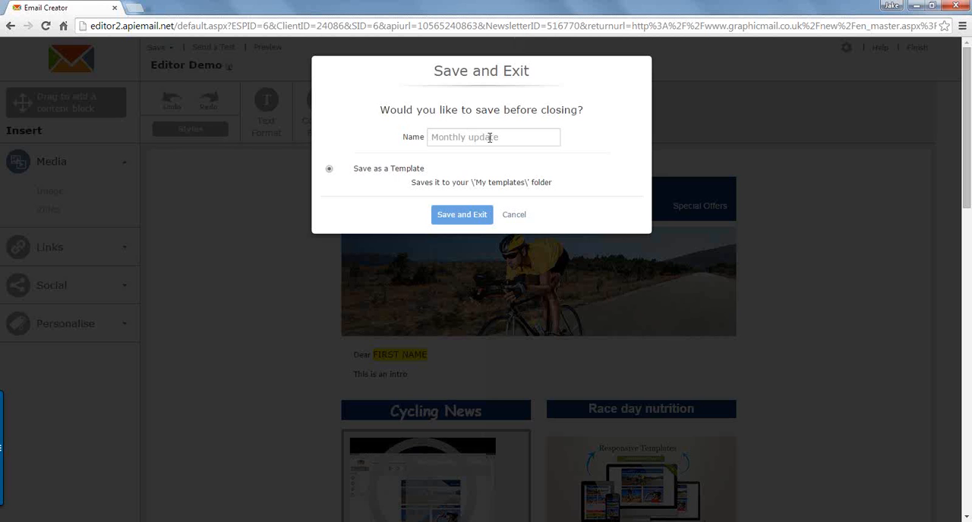
pyautogui.click(490, 136)
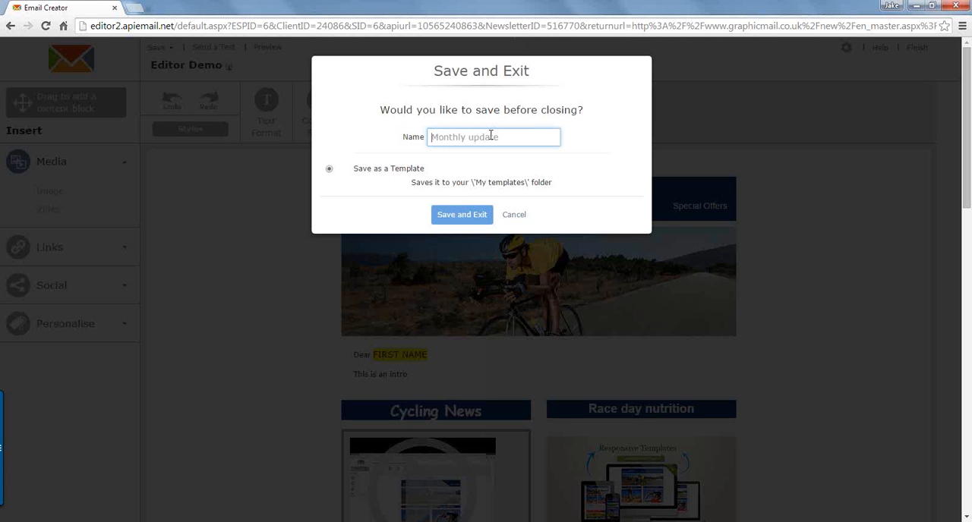
pyautogui.write('Editor DEMO')
pyautogui.press('BackSpace')
pyautogui.press('BackSpace')
pyautogui.press('BackSpace')
pyautogui.write('emo')
pyautogui.click(466, 216)
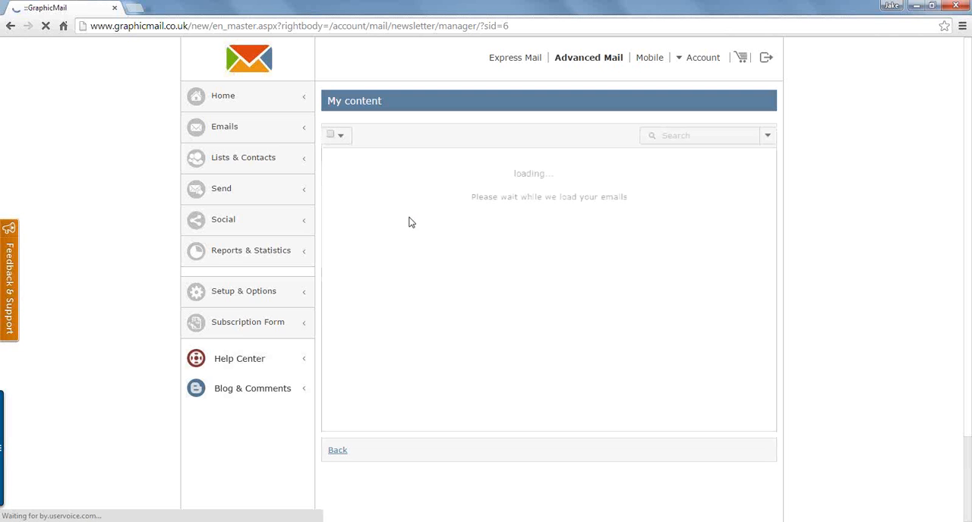
# Step: Open the regular send preview and show the newsletter "Editor Demo_Original" for the first recipient of New Mailing List
pyautogui.click(272, 191)
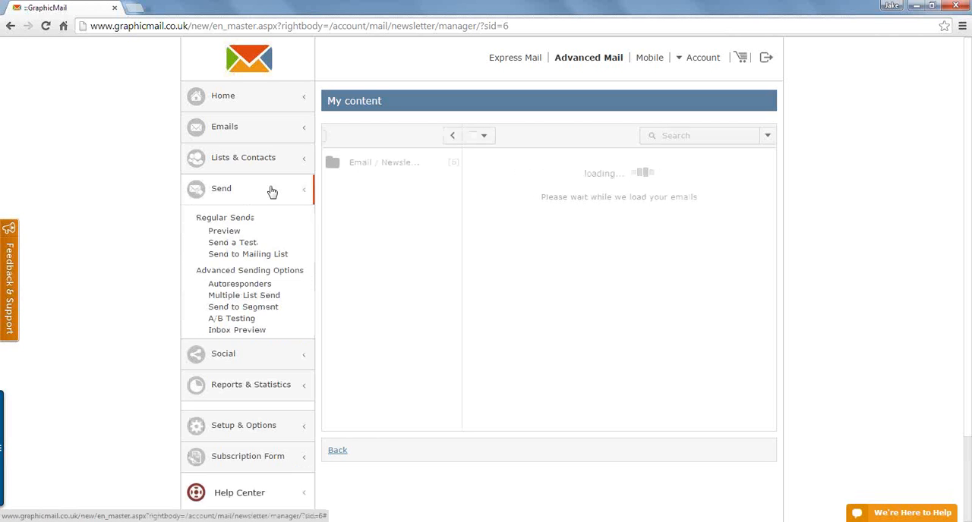
pyautogui.click(226, 232)
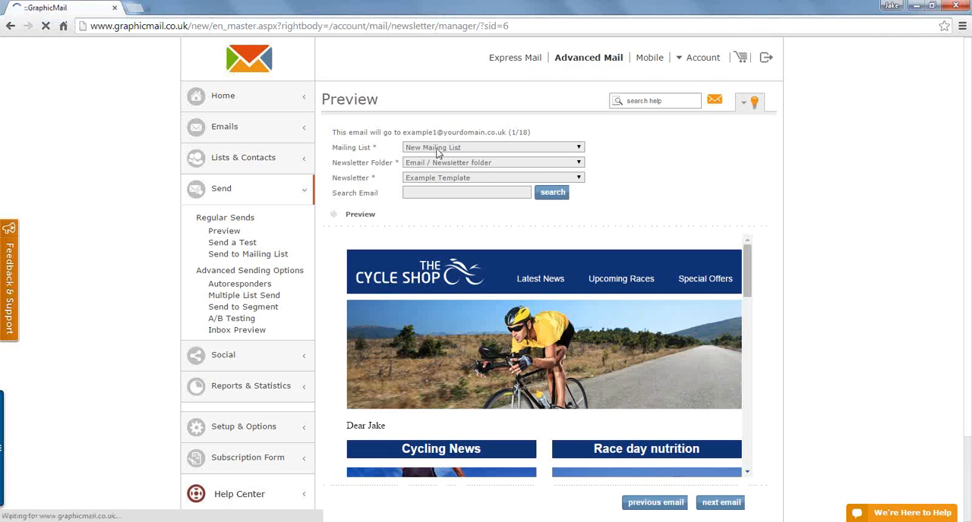
pyautogui.moveTo(506, 133); pyautogui.dragTo(406, 130)
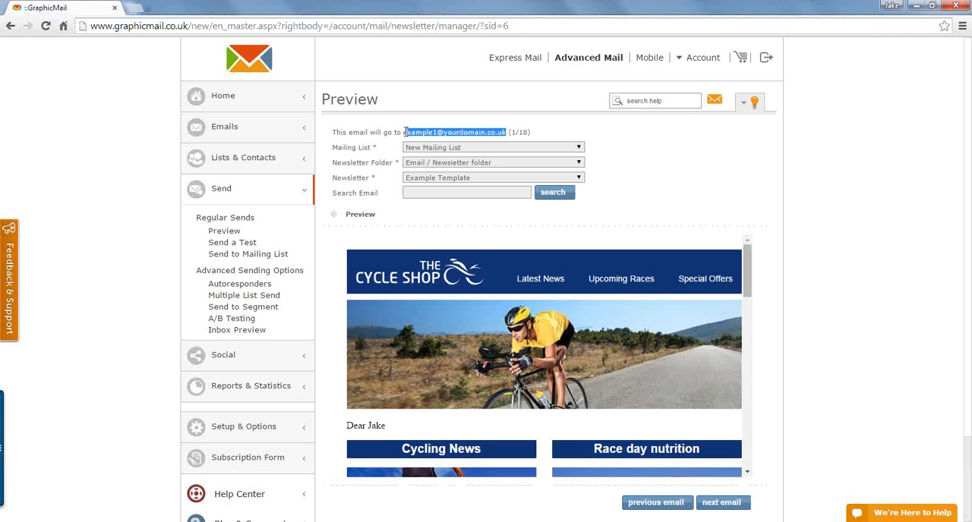
pyautogui.click(465, 177)
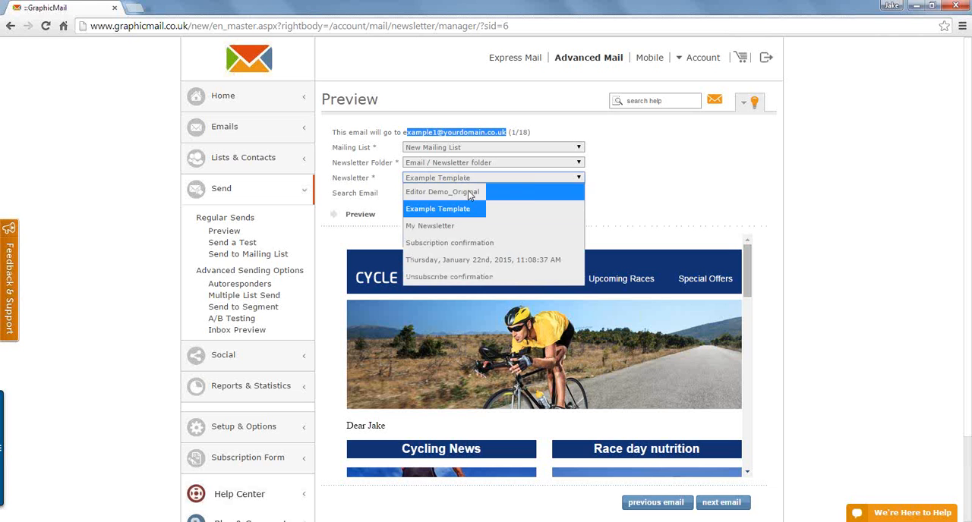
pyautogui.click(470, 193)
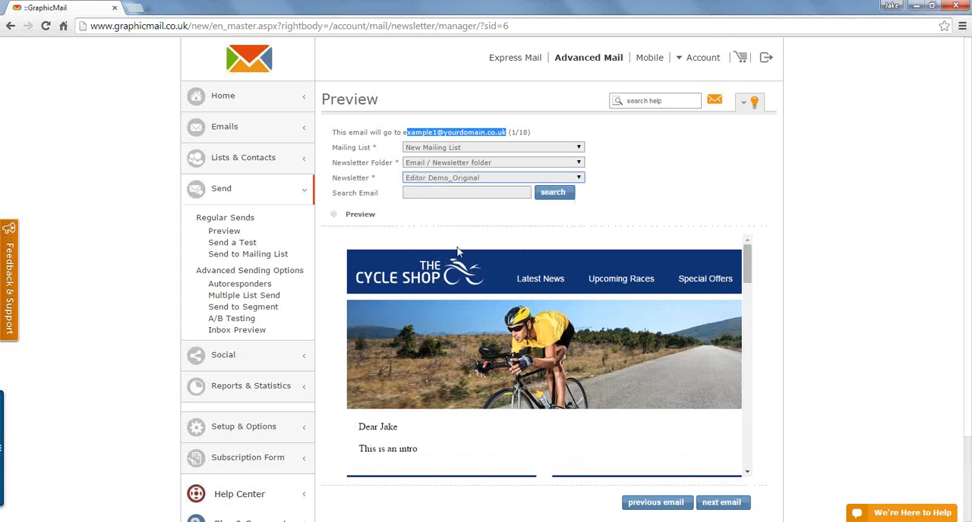
# Step: Check the personalised first name in the greeting for the first recipient and for the next recipient on the mailing list
pyautogui.doubleClick(386, 427)
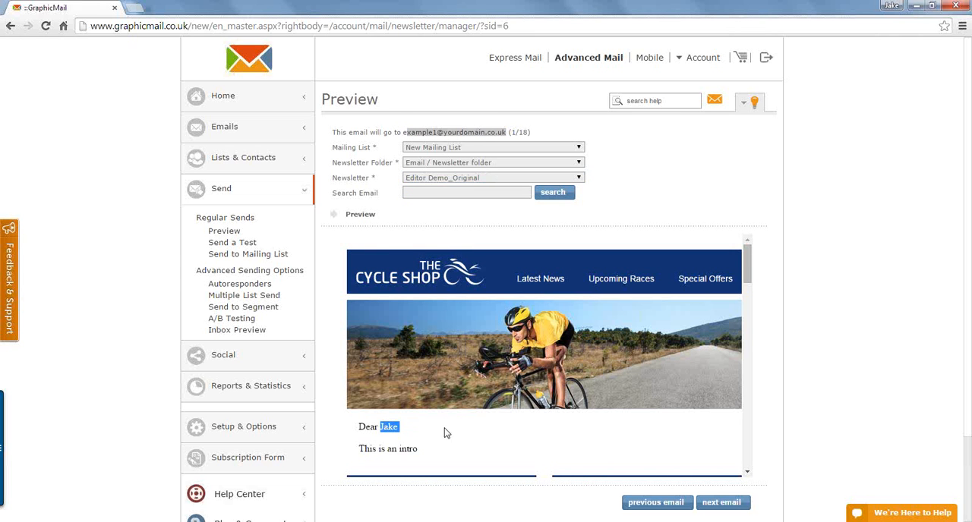
pyautogui.click(420, 431)
pyautogui.rightClick(485, 131)
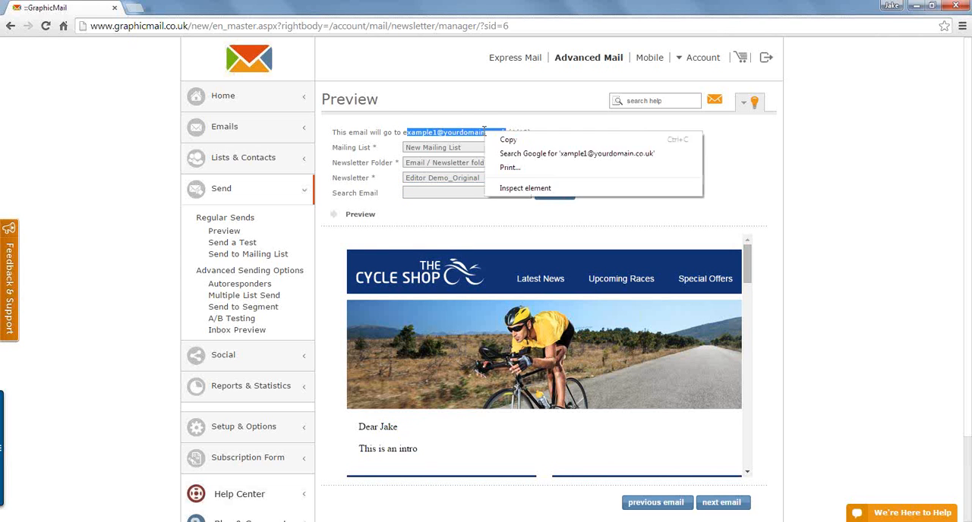
pyautogui.click(747, 159)
pyautogui.click(725, 503)
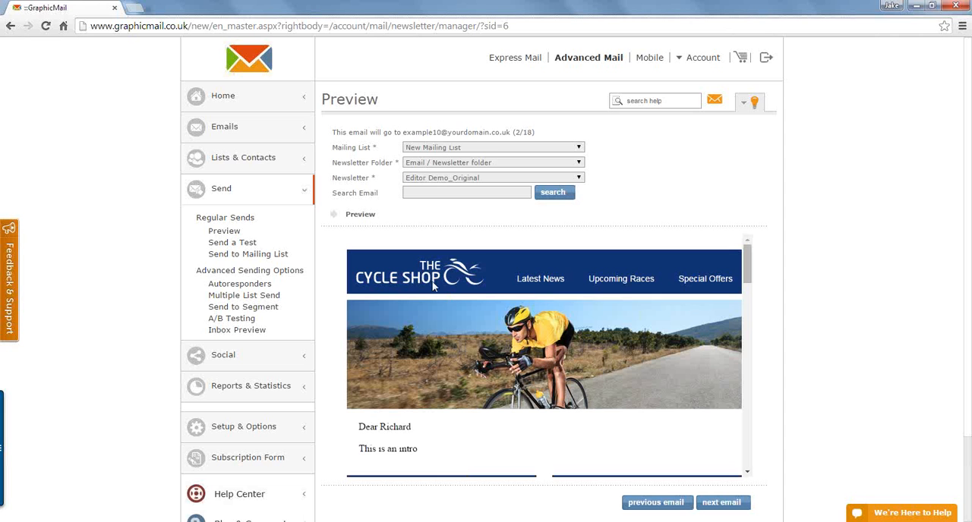
pyautogui.moveTo(413, 427); pyautogui.dragTo(380, 427)
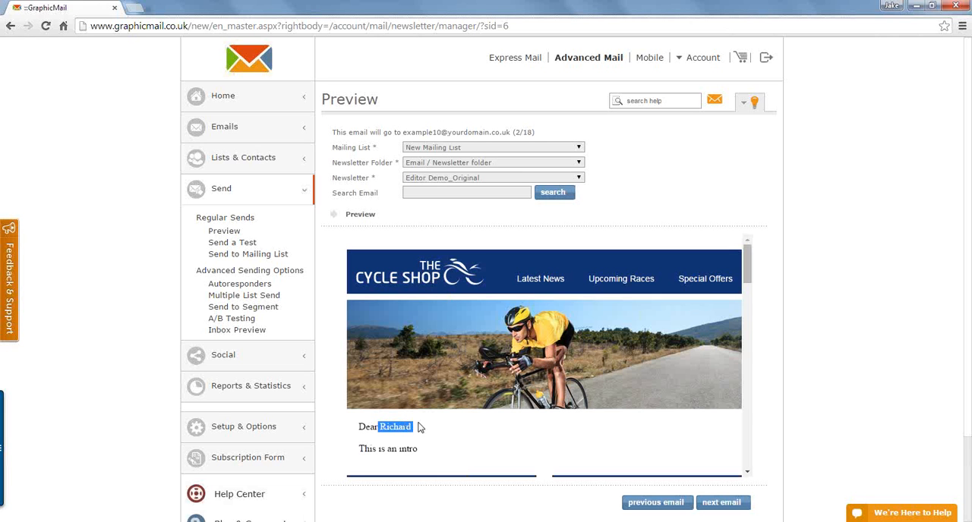
pyautogui.click(421, 231)
pyautogui.click(369, 429)
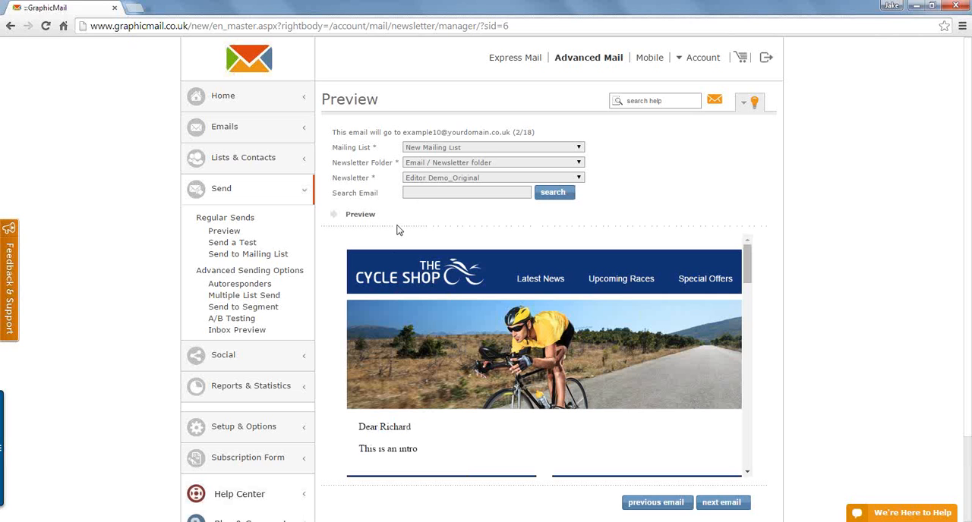